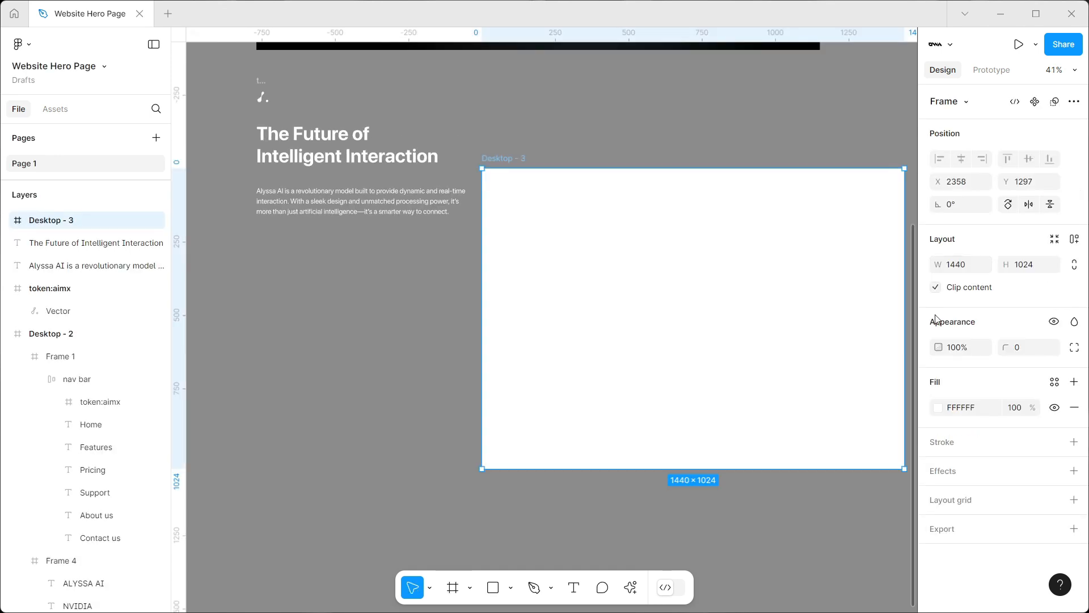
# Resize the Desktop - 3 frame to 1920 × 1080 and move it directly below the loose heading and paragraph
pyautogui.write('1920')
pyautogui.press('Return')
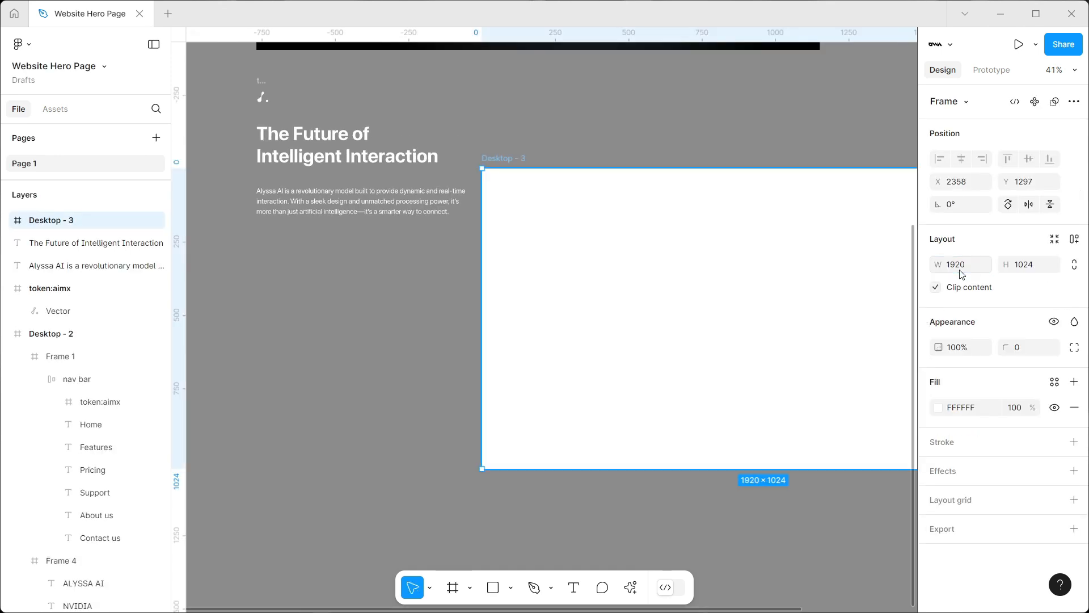
pyautogui.click(1034, 269)
pyautogui.write('1080')
pyautogui.press('Return')
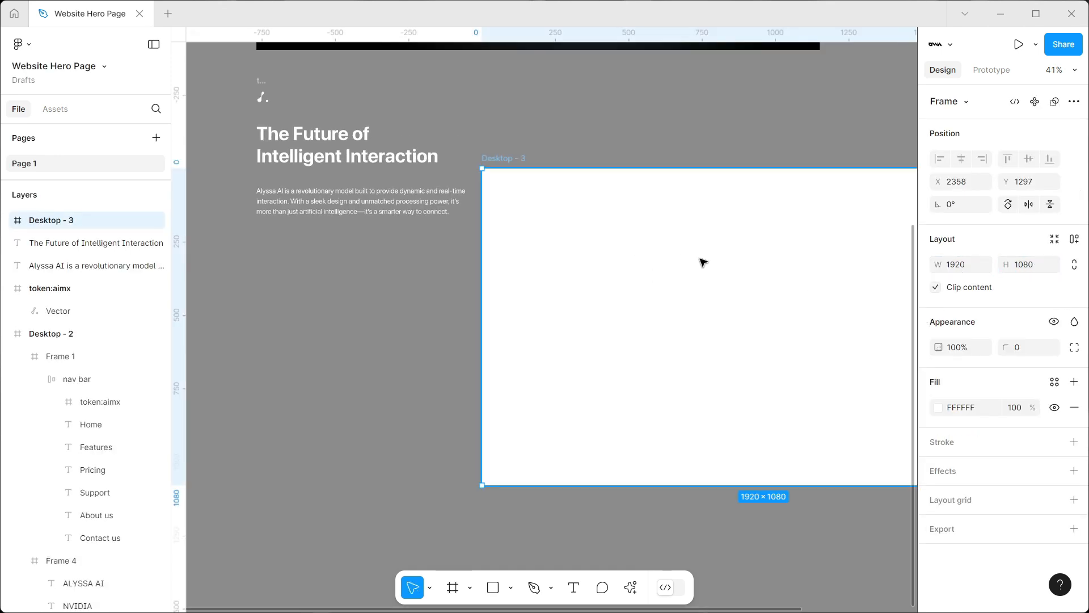
pyautogui.moveTo(700, 260); pyautogui.dragTo(478, 339)
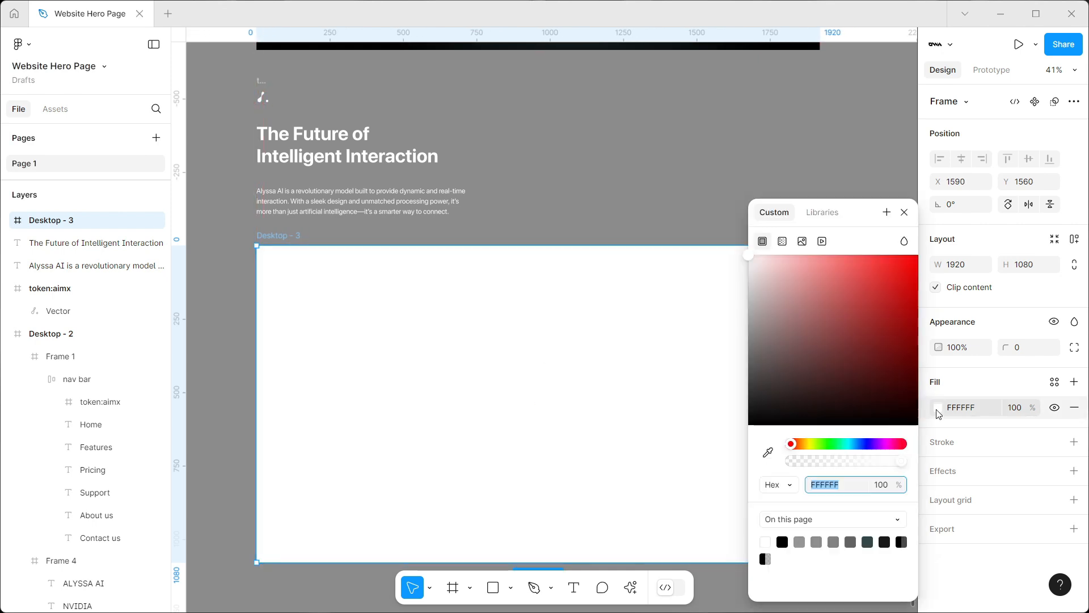
# Change the Desktop - 3 fill to a radial gradient and place it diagonally in the frame's lower-right area
pyautogui.click(937, 408)
pyautogui.click(782, 241)
pyautogui.click(805, 277)
pyautogui.click(804, 287)
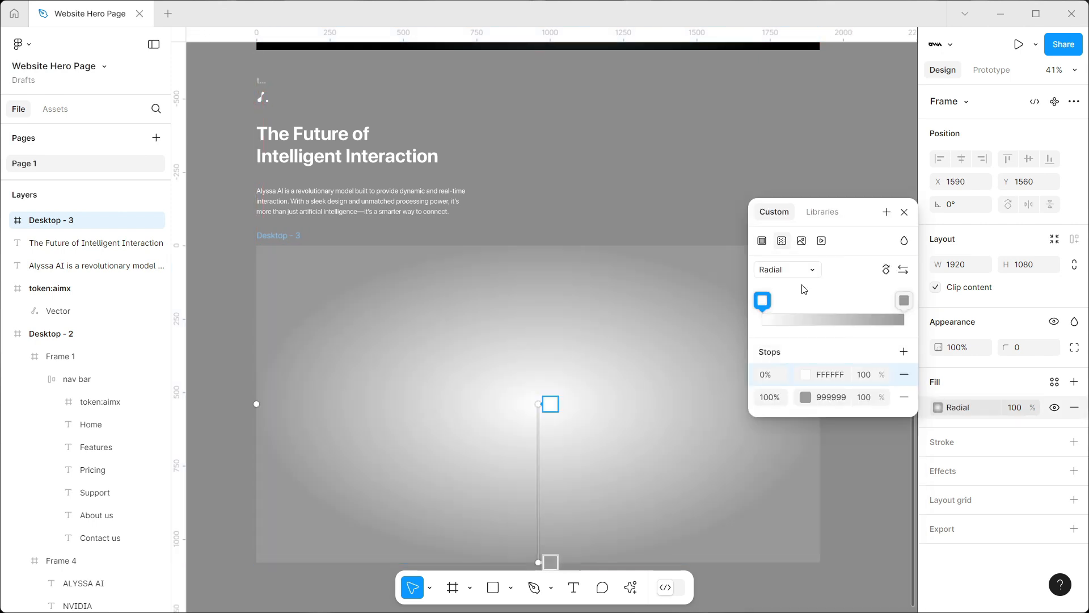
pyautogui.moveTo(545, 408); pyautogui.dragTo(628, 413)
pyautogui.moveTo(542, 560); pyautogui.dragTo(720, 549)
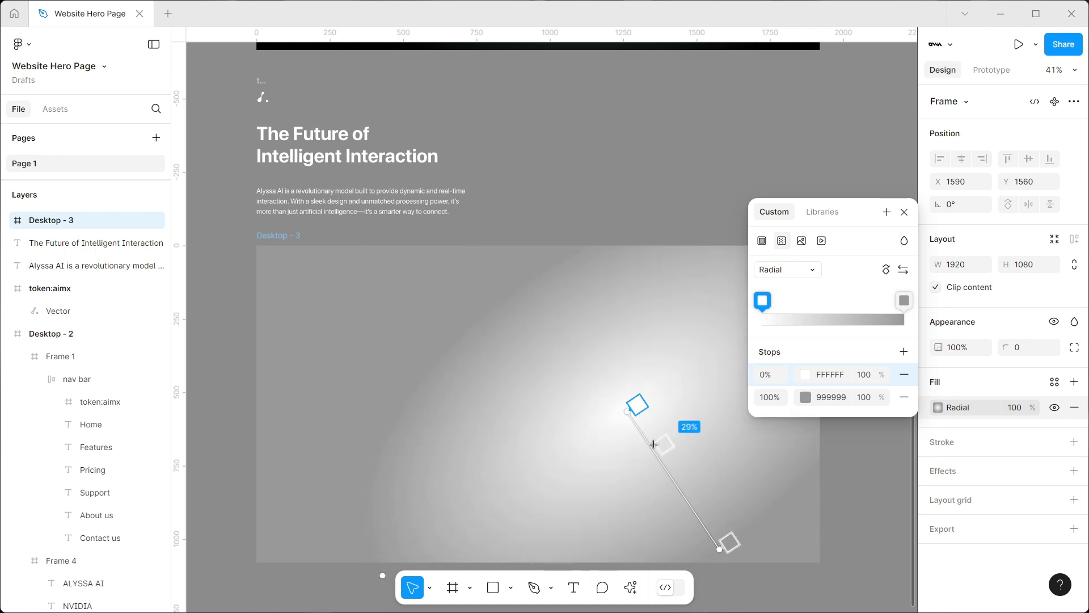
pyautogui.moveTo(627, 409); pyautogui.dragTo(649, 454)
pyautogui.moveTo(719, 549)
pyautogui.mouseDown()
pyautogui.moveTo(747, 562)
pyautogui.moveTo(726, 553)
pyautogui.mouseUp()
# Set the radial gradient's 0% stop to 33444B at 100% opacity and its 100% stop to 000000
pyautogui.click(840, 371)
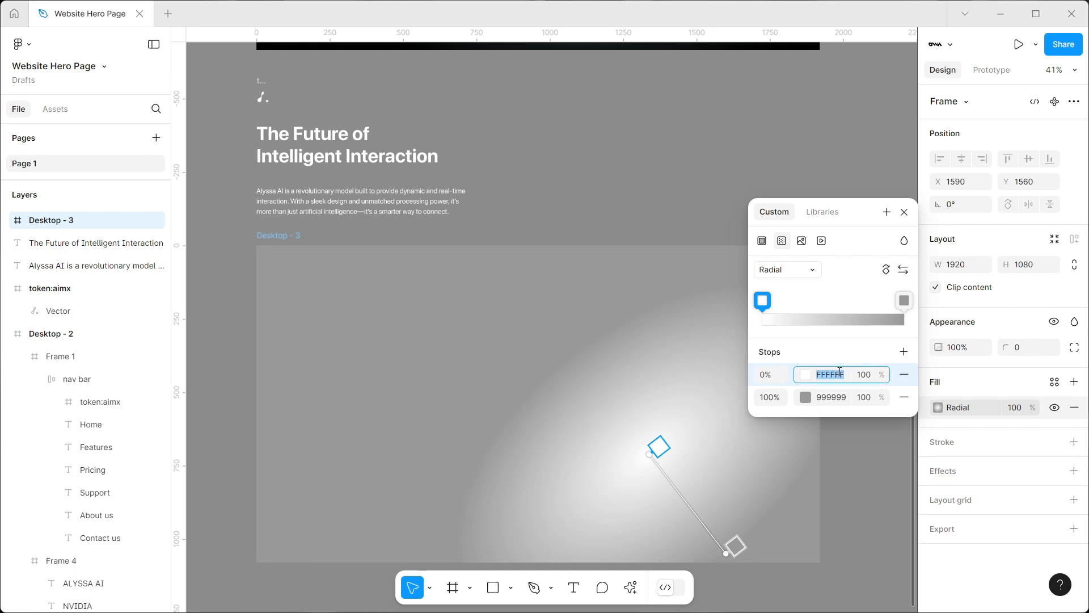
pyautogui.write('3448')
pyautogui.press('Return')
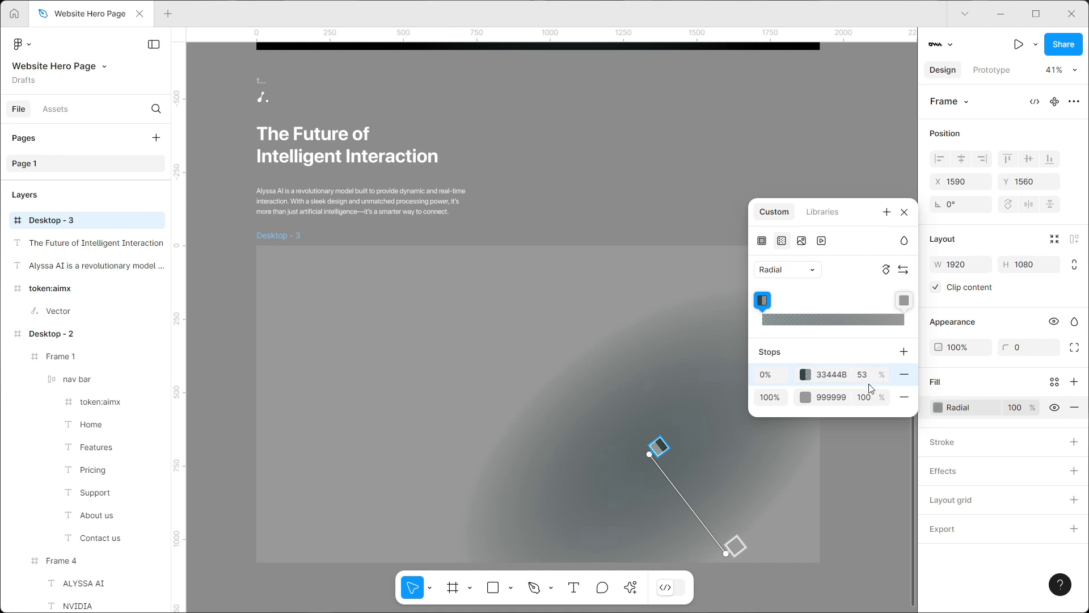
pyautogui.press('Return')
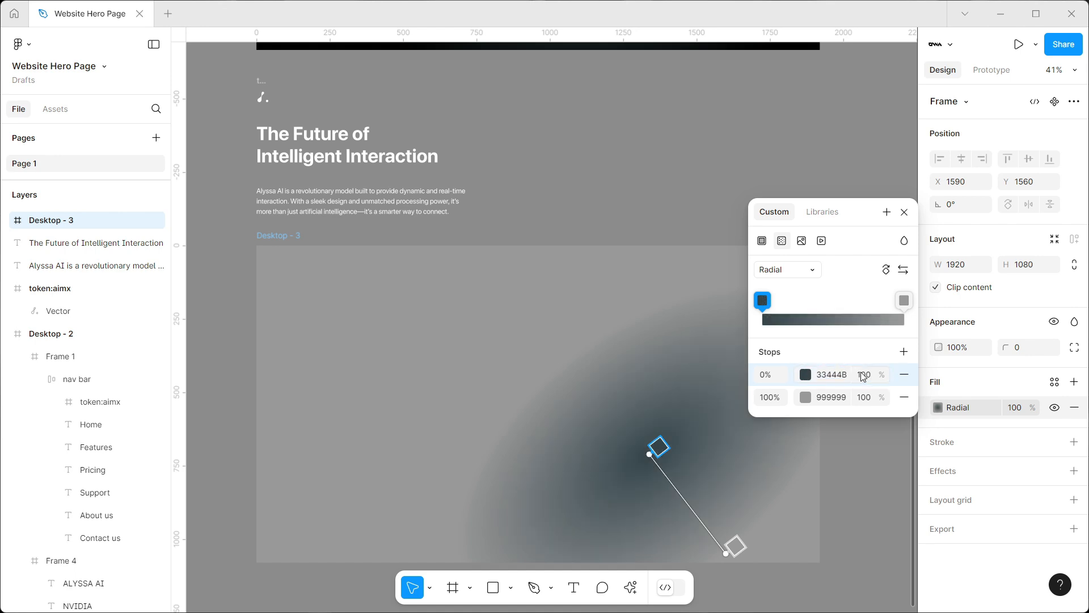
pyautogui.click(806, 399)
pyautogui.click(579, 427)
pyautogui.press('Escape')
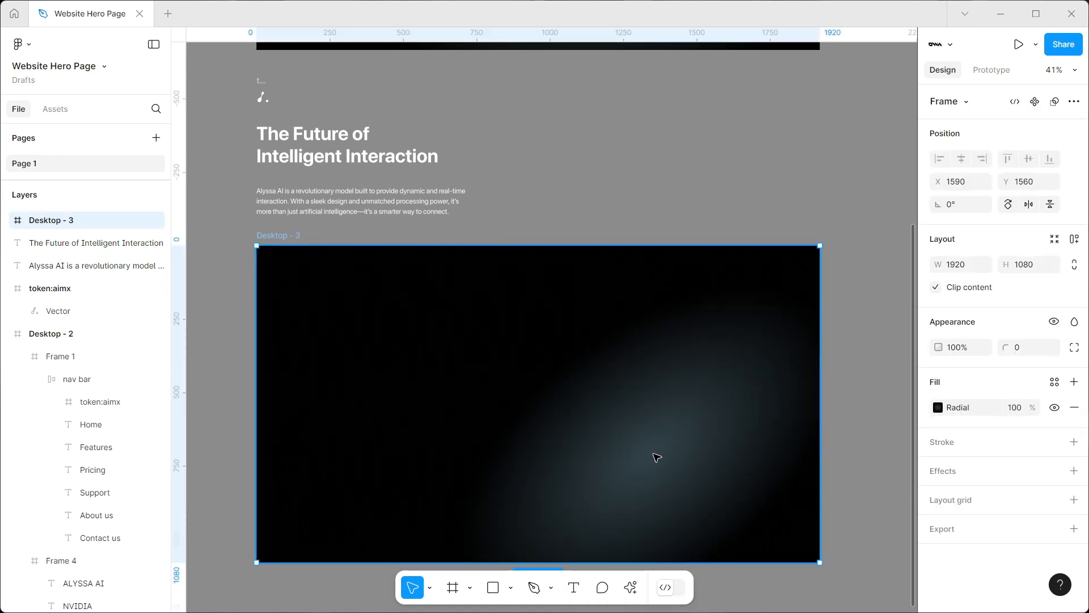
# Shift the gradient's center up toward the frame's middle right and lengthen its radius toward the lower-right corner
pyautogui.click(937, 407)
pyautogui.moveTo(642, 450); pyautogui.dragTo(644, 443)
pyautogui.moveTo(648, 448); pyautogui.dragTo(575, 345)
pyautogui.moveTo(711, 389); pyautogui.dragTo(676, 454)
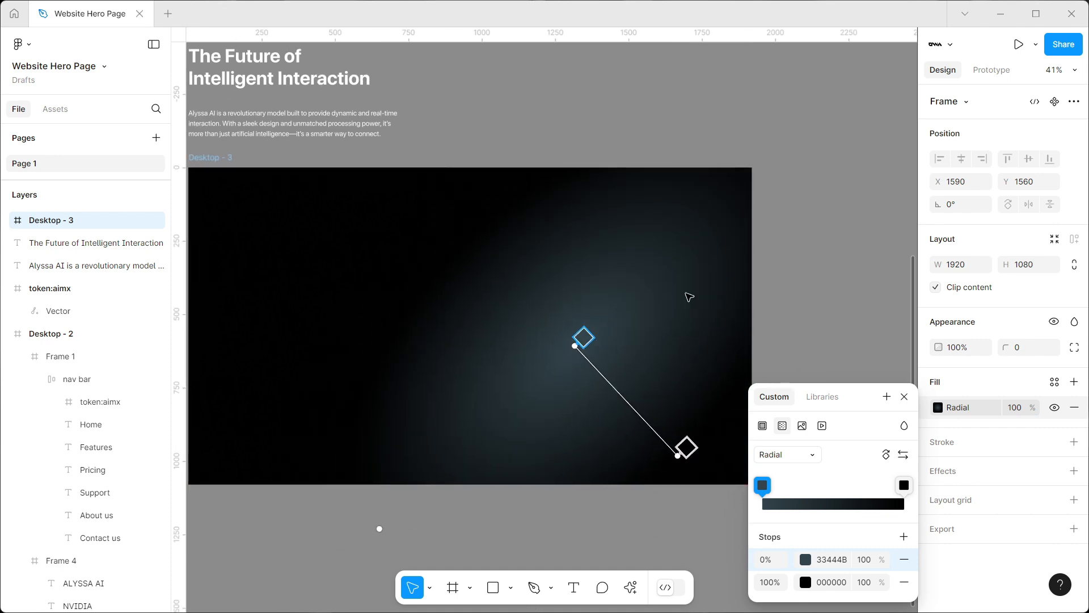
pyautogui.click(780, 287)
# Add a text layer reading "Home" inside the Desktop - 3 frame
pyautogui.scroll(-5, 837, 262)
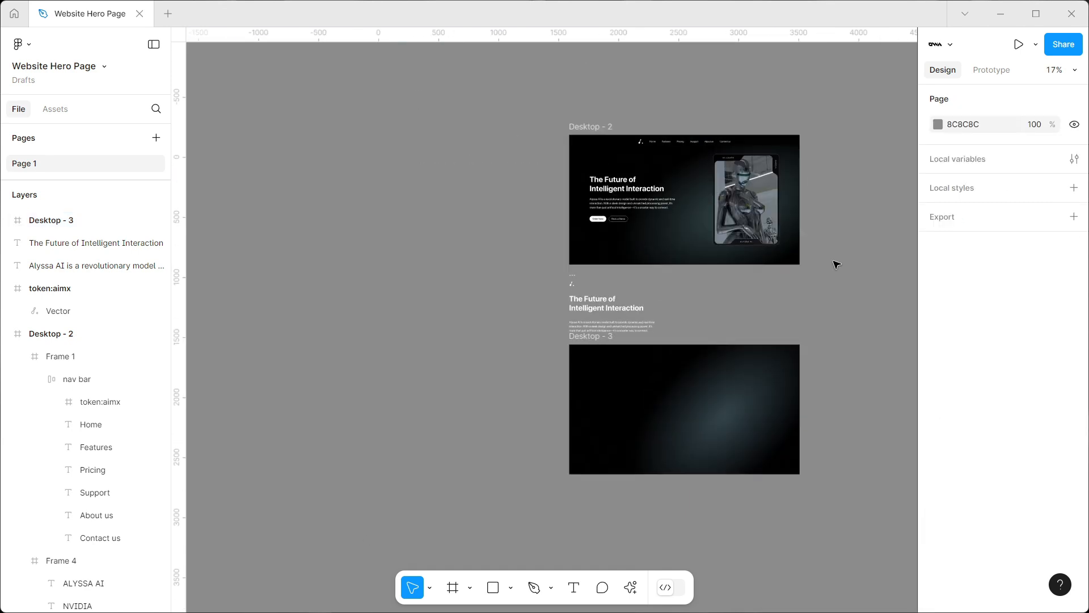
pyautogui.scroll(4, 642, 342)
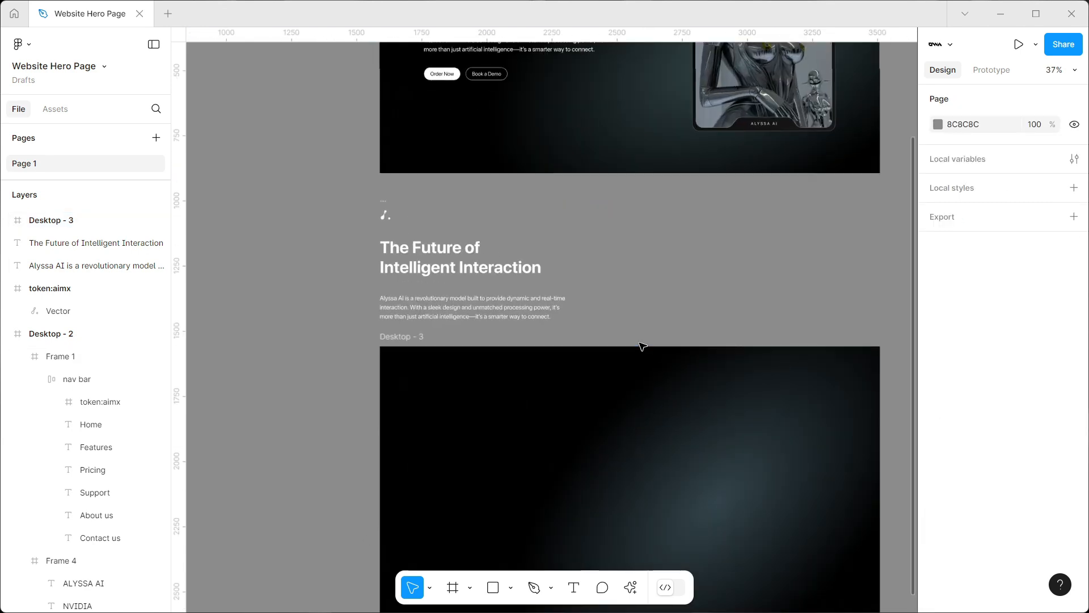
pyautogui.press('t')
pyautogui.click(474, 367)
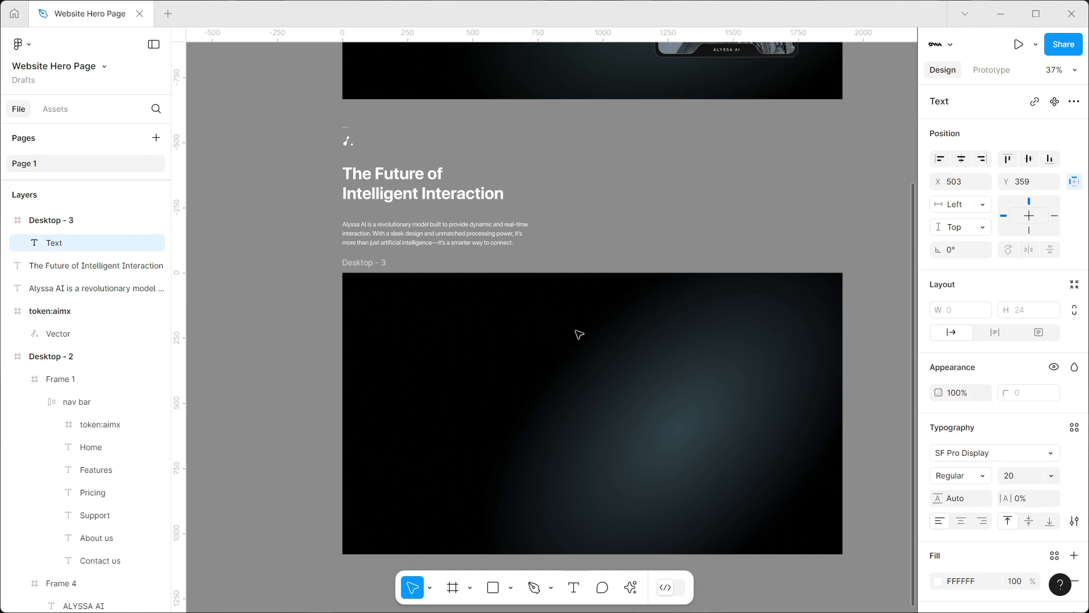
pyautogui.write('Home')
pyautogui.click(575, 330)
pyautogui.scroll(5, 476, 391)
pyautogui.moveTo(522, 354); pyautogui.dragTo(477, 347)
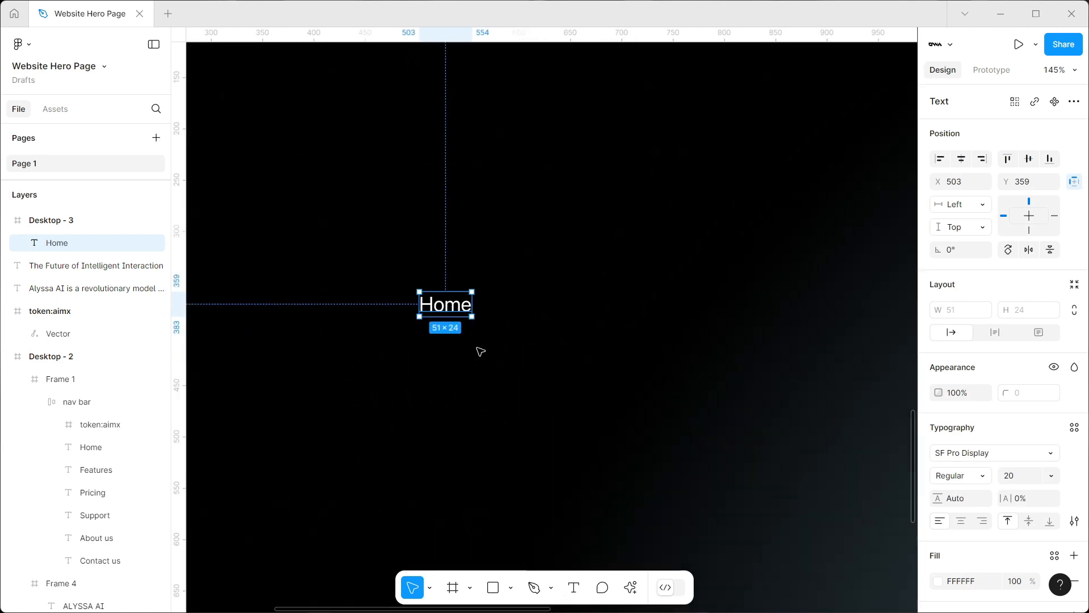
# Duplicate the Home text beside the original and change the copy to "Features"
pyautogui.moveTo(454, 309); pyautogui.dragTo(577, 305)
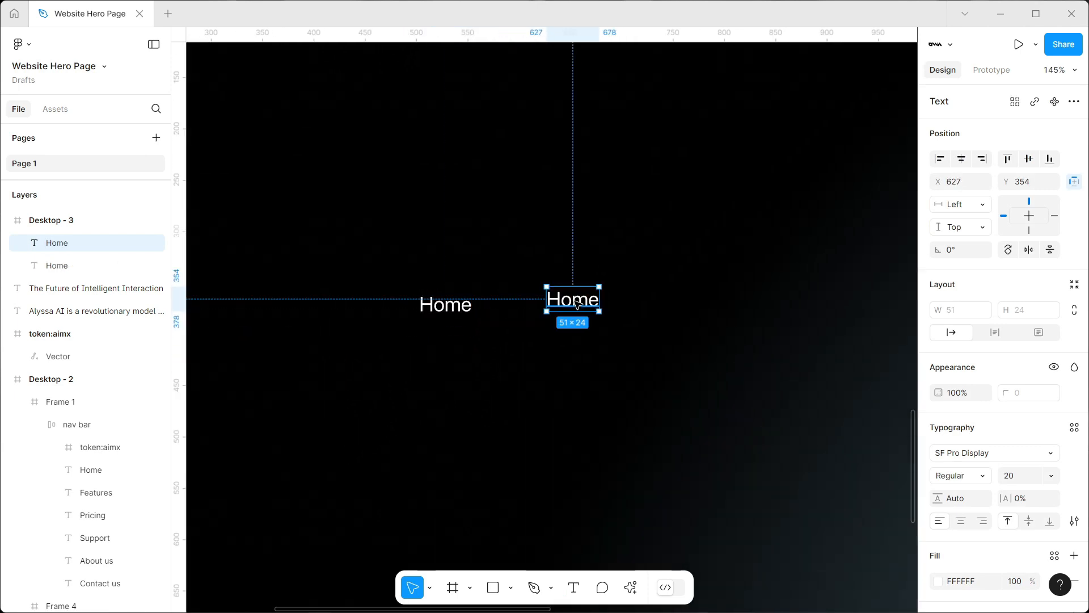
pyautogui.doubleClick(577, 304)
pyautogui.write('Features')
pyautogui.click(624, 248)
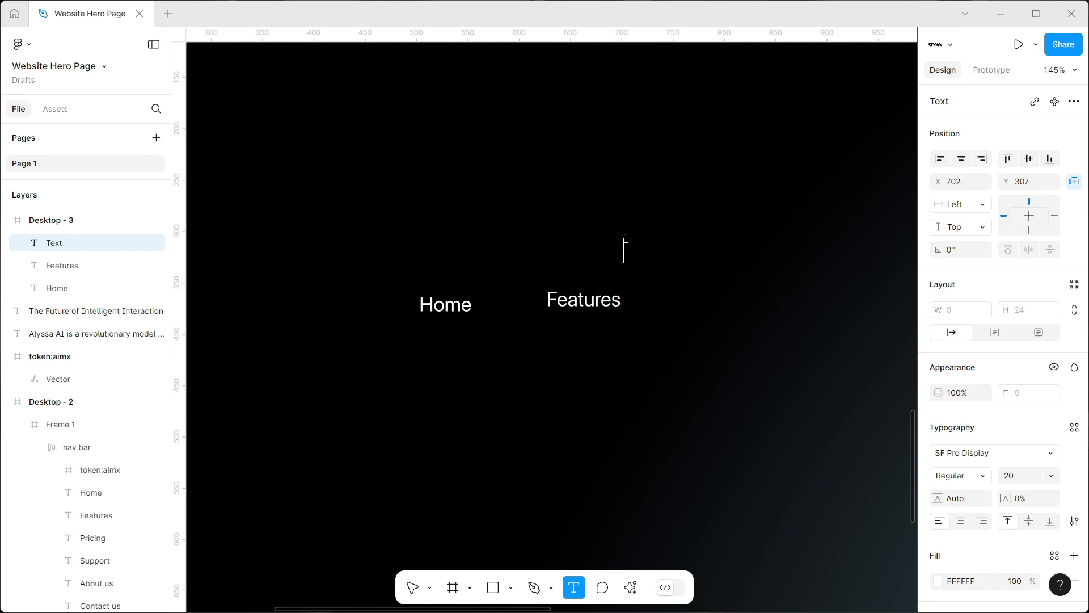
pyautogui.click(594, 300)
pyautogui.press('Escape')
# Add further copies of the link text beside Features, reading "Pricing" and "Support"
pyautogui.doubleClick(720, 329)
pyautogui.moveTo(590, 306); pyautogui.dragTo(818, 313)
pyautogui.write('PricinSupport')
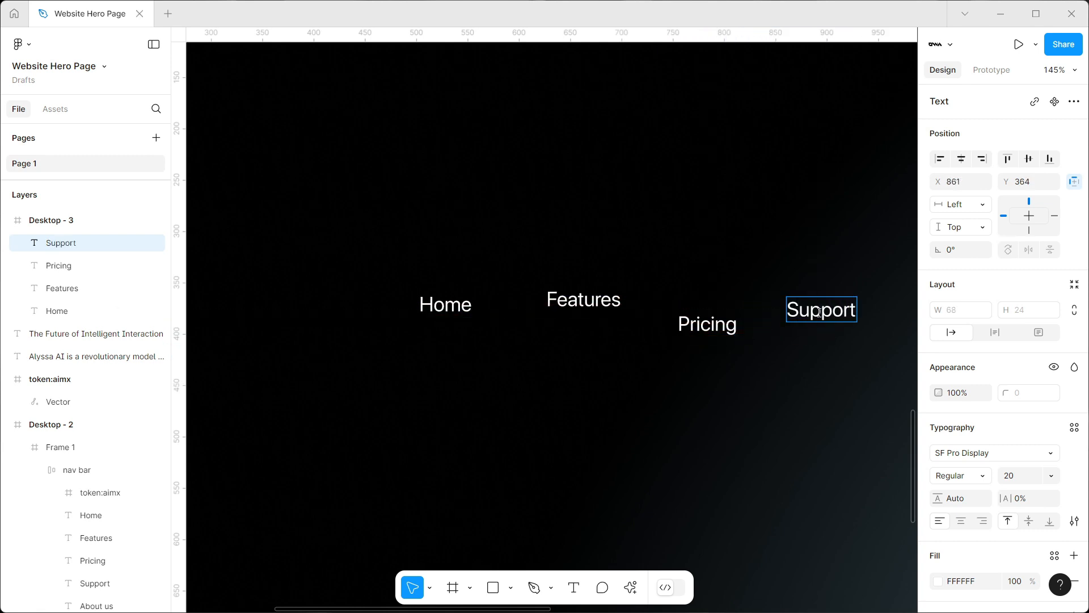
pyautogui.hscroll(3, 819, 313)
pyautogui.click(703, 240)
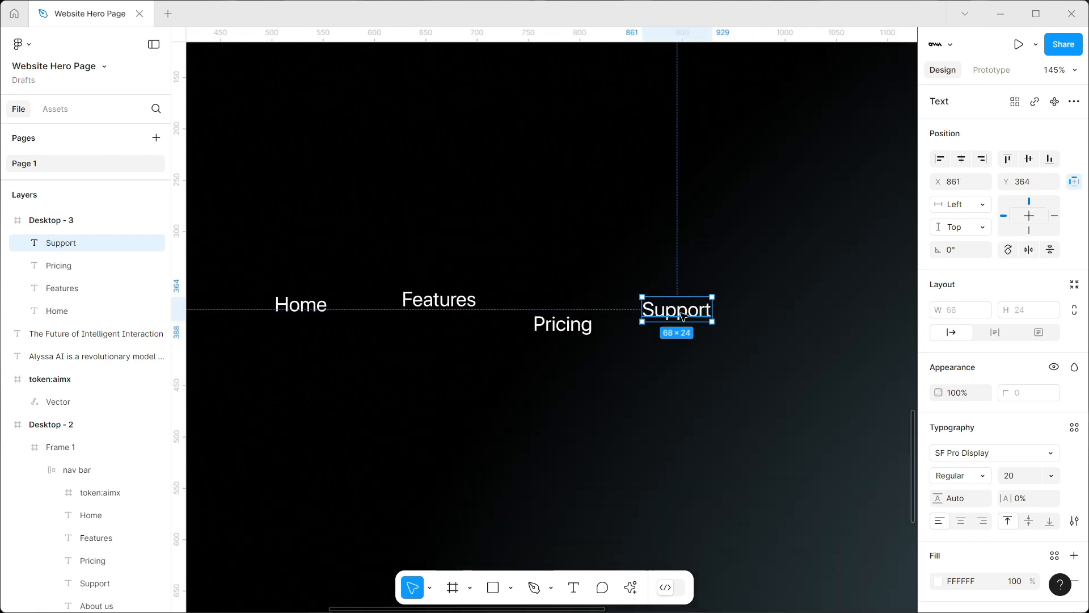
# Duplicate the Support text beside the original and change the copy to "About us"
pyautogui.moveTo(685, 315); pyautogui.dragTo(787, 316)
pyautogui.doubleClick(787, 315)
pyautogui.write('About us')
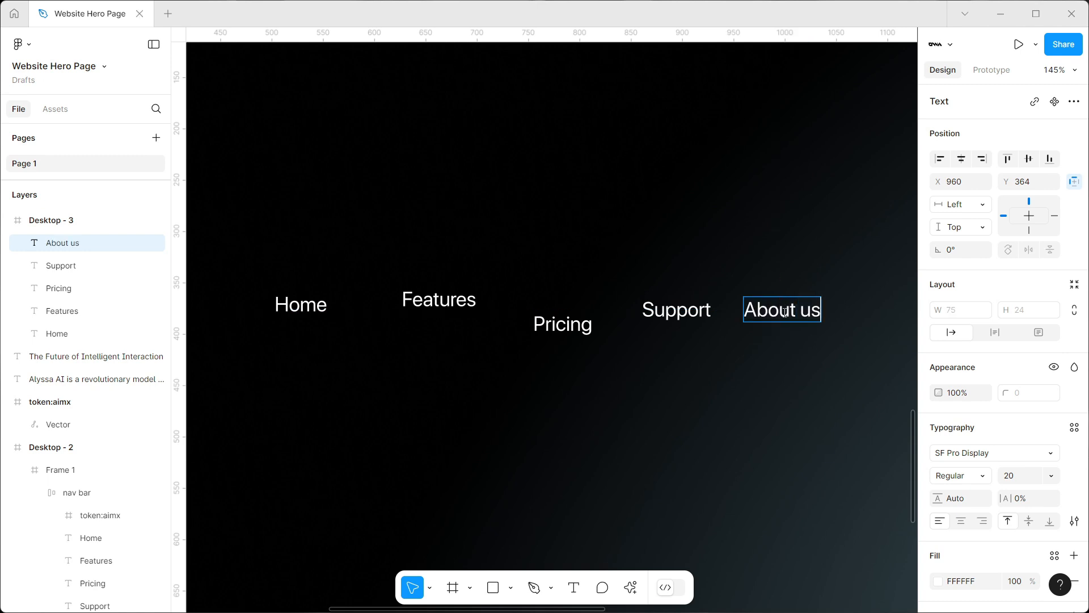
pyautogui.press('Escape')
# Duplicate the About us text beside the original and change the copy to "Contact us"
pyautogui.hscroll(3, 720, 336)
pyautogui.moveTo(719, 314); pyautogui.dragTo(819, 314)
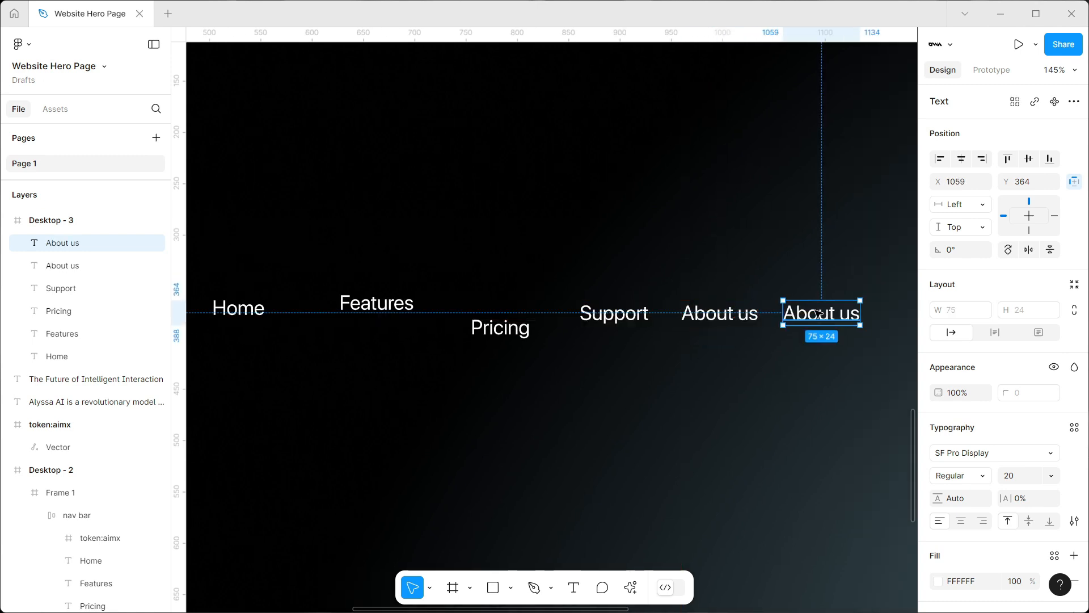
pyautogui.doubleClick(818, 314)
pyautogui.write('Contac')
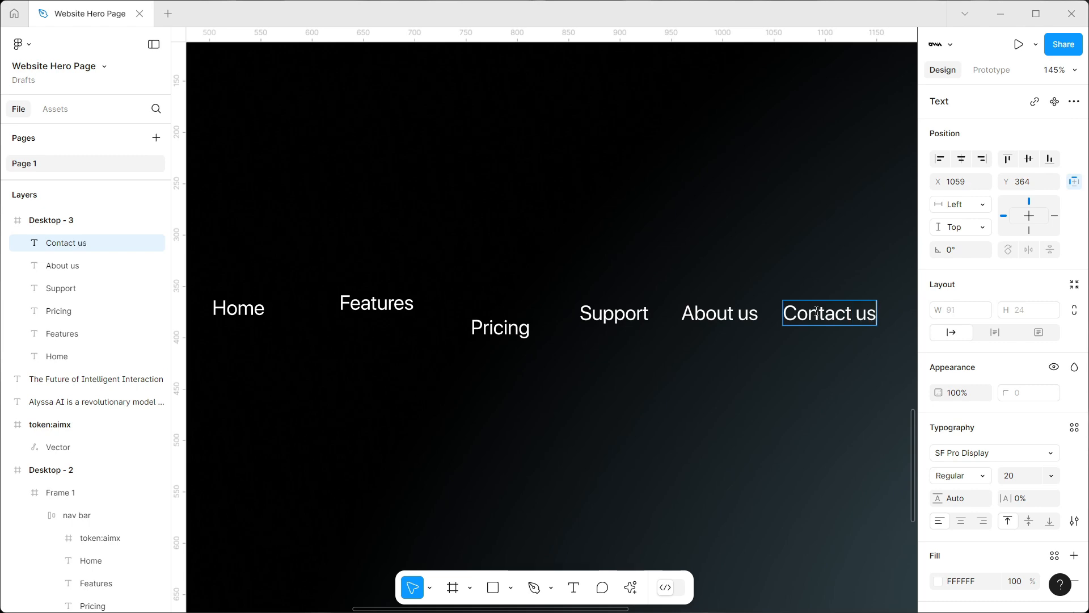
pyautogui.press('Escape')
# Move the token:aimx logo into the Desktop - 3 frame, just before the Home link
pyautogui.scroll(-10, 698, 223)
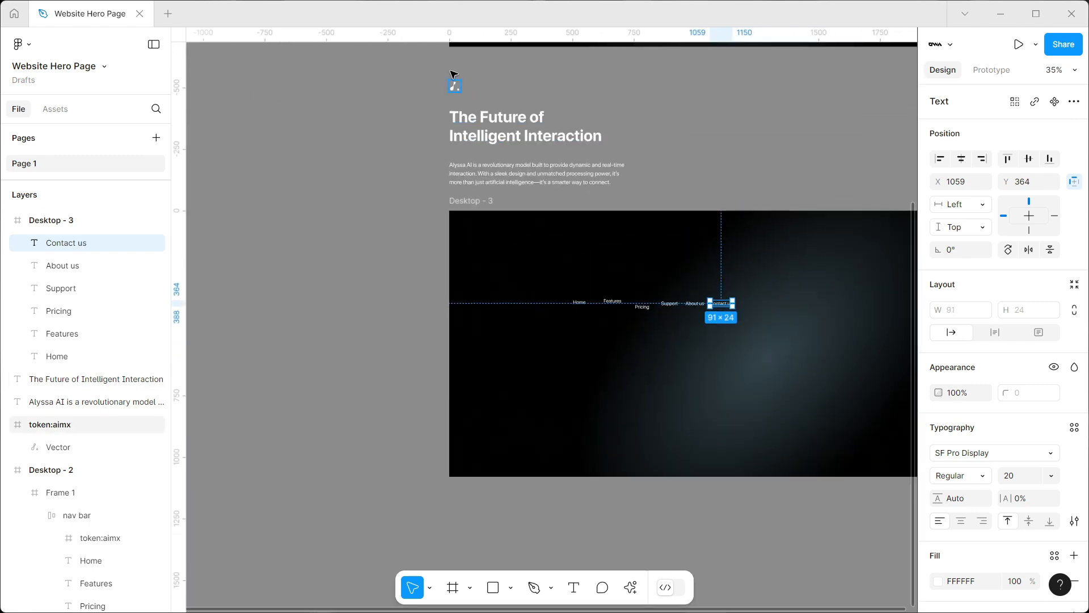
pyautogui.click(455, 86)
pyautogui.moveTo(455, 85); pyautogui.dragTo(554, 312)
pyautogui.scroll(5, 559, 312)
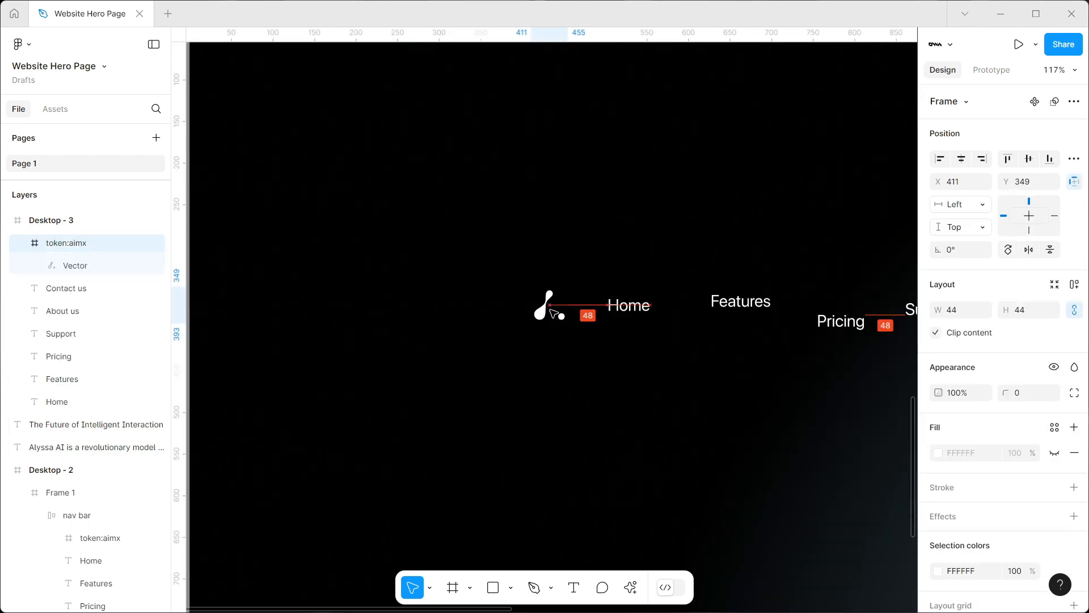
# Align the logo and all six link texts on their vertical centers and space them evenly horizontally
pyautogui.scroll(-4, 505, 275)
pyautogui.moveTo(499, 262); pyautogui.dragTo(901, 345)
pyautogui.click(1028, 159)
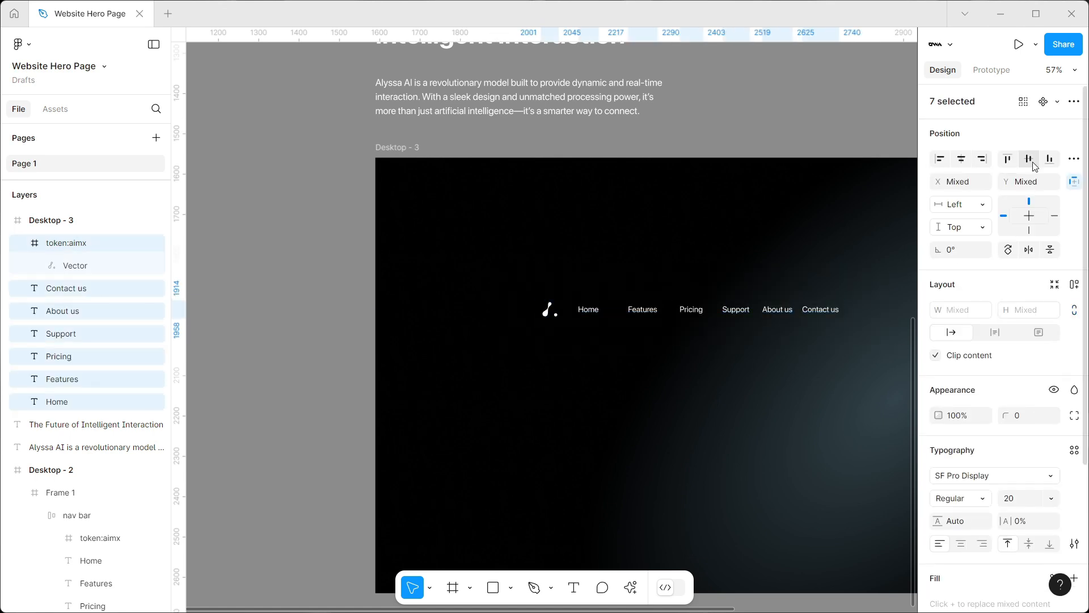
pyautogui.click(1074, 159)
pyautogui.click(990, 217)
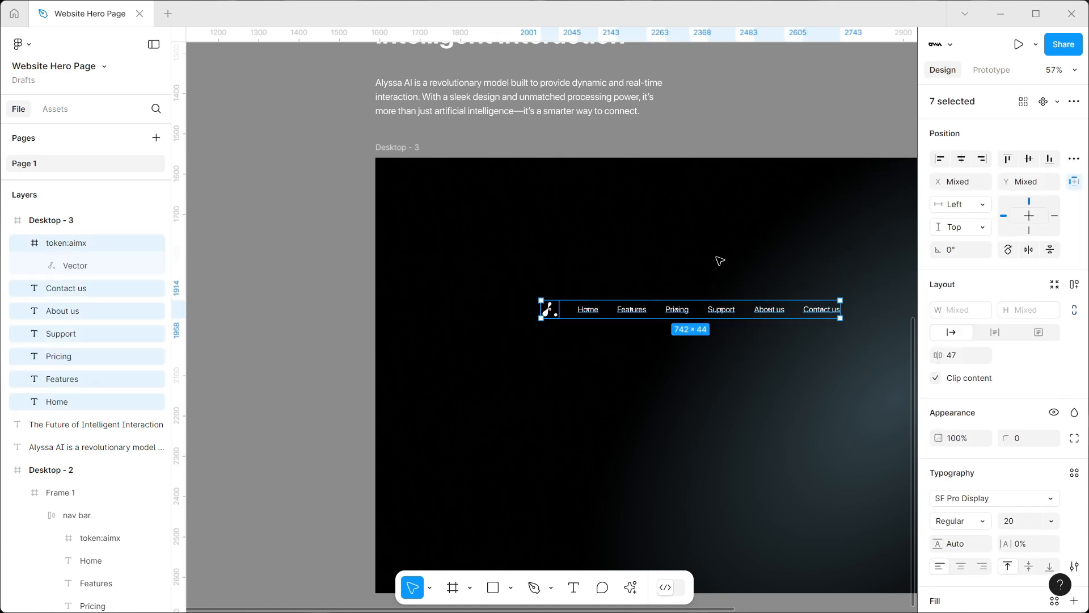
# Wrap the logo and links in an auto layout and center it horizontally near the top of Desktop - 3
pyautogui.scroll(-2, 720, 260)
pyautogui.hotkey('shift', 'a')
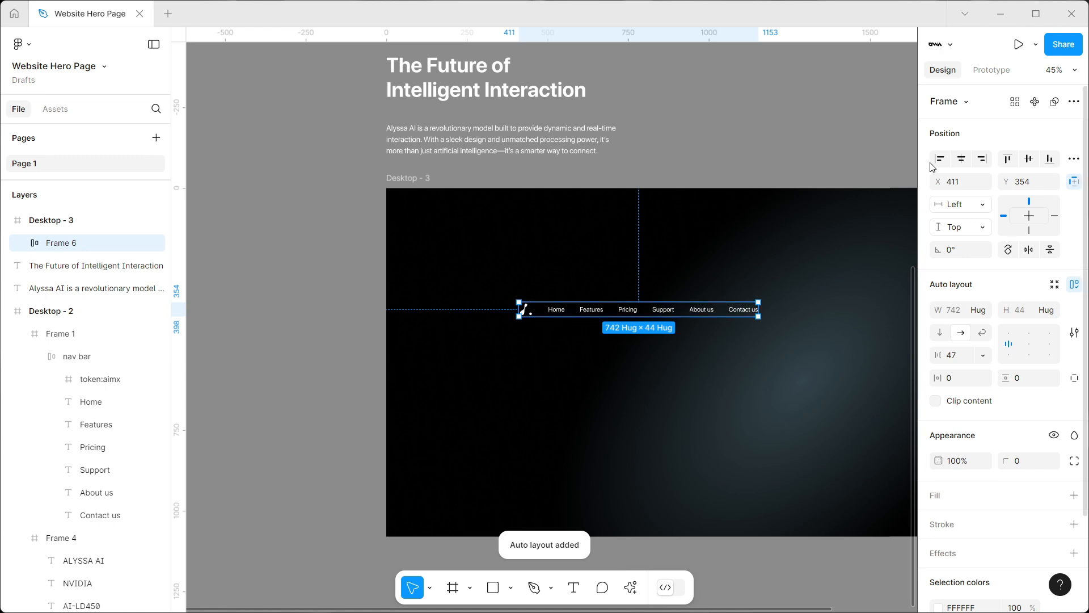
pyautogui.click(961, 160)
pyautogui.moveTo(696, 309); pyautogui.dragTo(699, 216)
pyautogui.click(729, 146)
# Draw a wide, short frame below the navigation links in Desktop - 3 and give it a fill
pyautogui.scroll(-3, 730, 146)
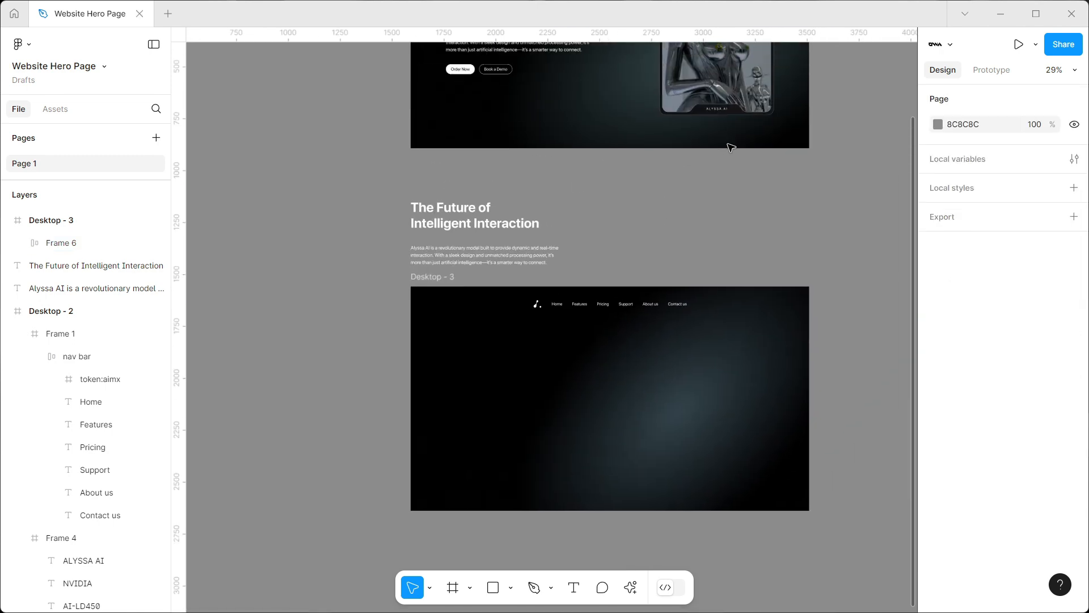
pyautogui.scroll(4, 681, 141)
pyautogui.scroll(-3, 637, 137)
pyautogui.scroll(2, 624, 402)
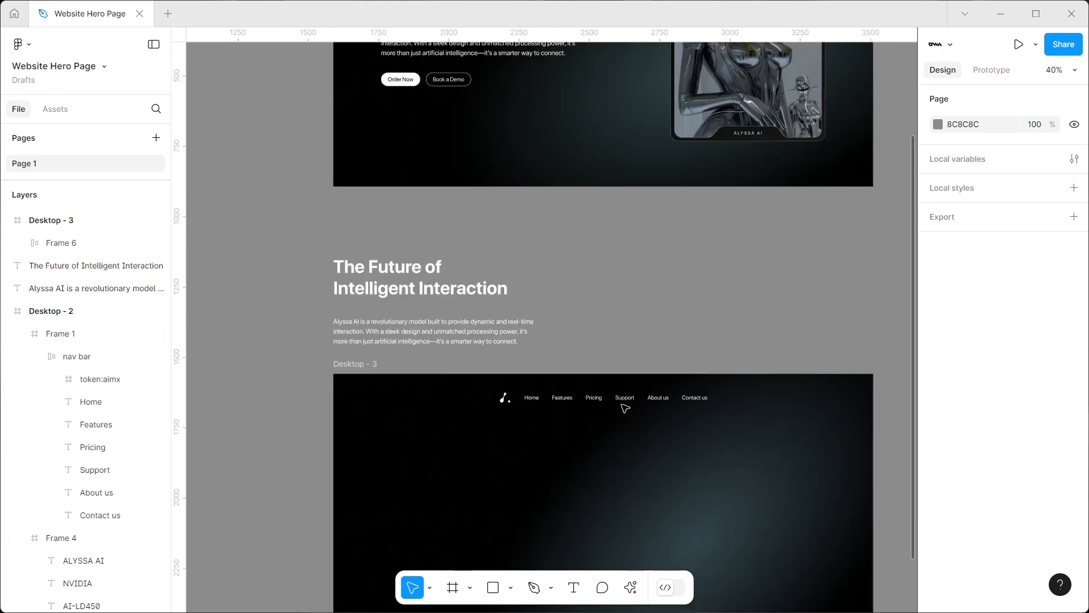
pyautogui.click(621, 399)
pyautogui.click(455, 584)
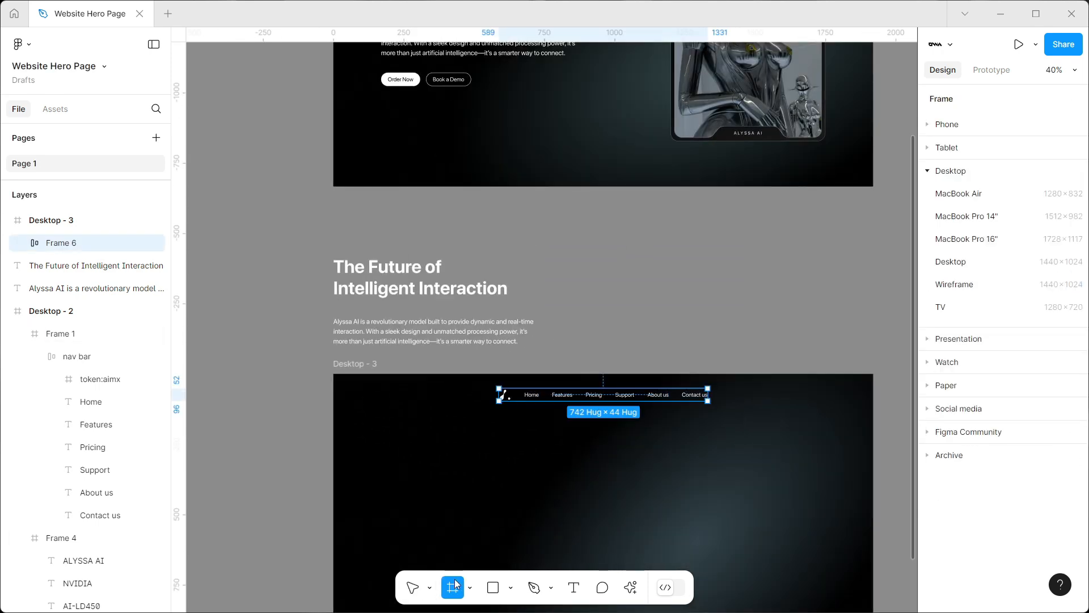
pyautogui.moveTo(351, 450); pyautogui.dragTo(625, 481)
pyautogui.moveTo(468, 472)
pyautogui.mouseDown()
pyautogui.moveTo(446, 464)
pyautogui.moveTo(477, 459)
pyautogui.mouseUp()
pyautogui.click(1074, 427)
# Stretch the new frame to 1920 px wide and place it along the top edge of Desktop - 3, behind the navigation links
pyautogui.moveTo(603, 457); pyautogui.dragTo(873, 456)
pyautogui.click(961, 158)
pyautogui.click(1007, 159)
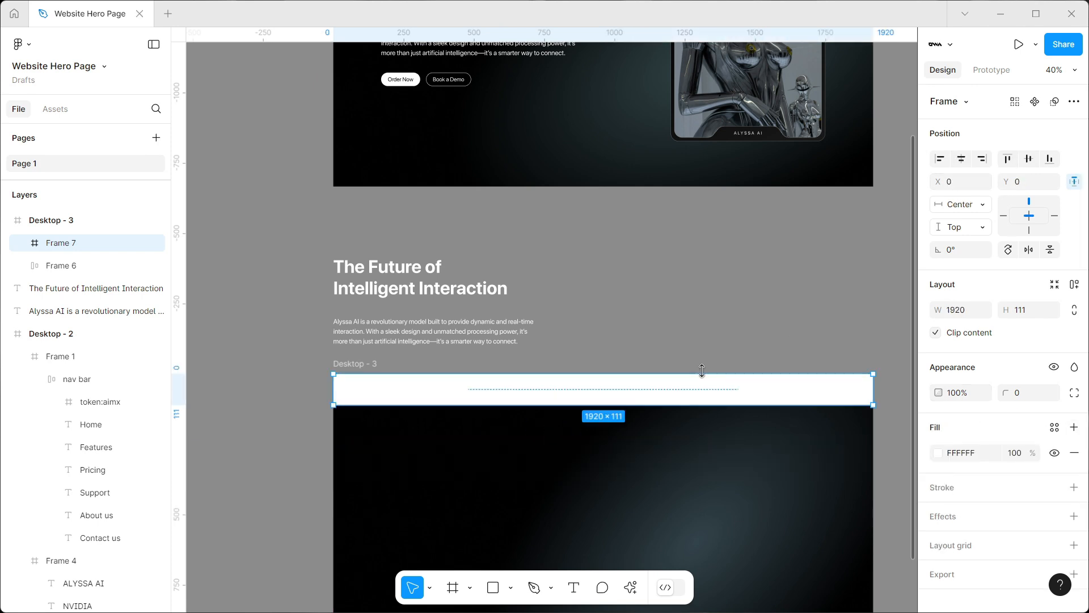
pyautogui.hotkey('ctrl', '[')
pyautogui.scroll(5, 659, 397)
pyautogui.scroll(-4, 657, 396)
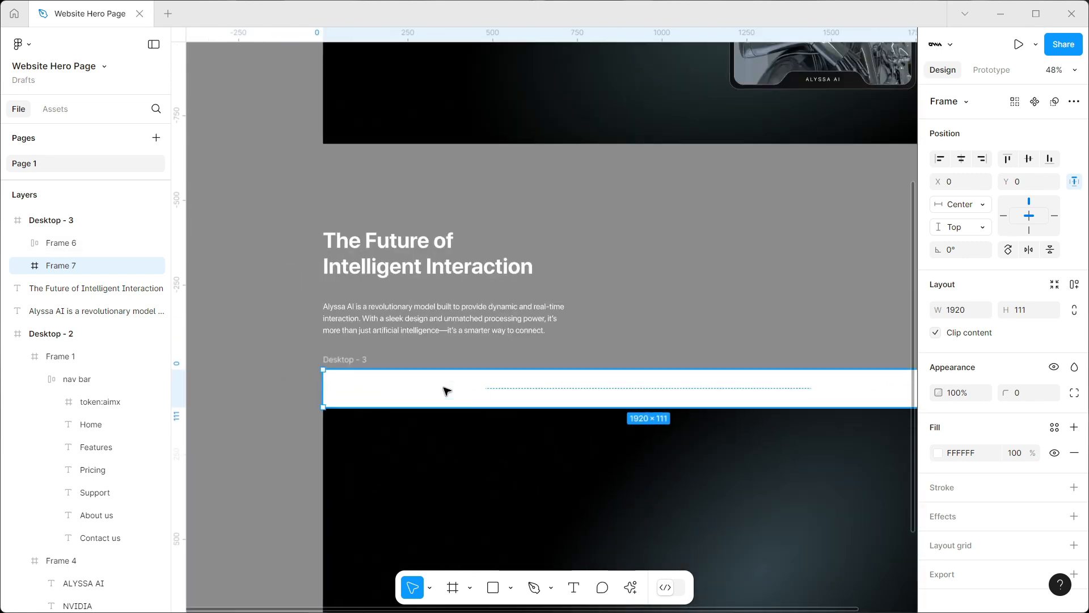
# Move the new frame just below the navigation links and set its fill to 000000 at 80% opacity
pyautogui.moveTo(447, 391); pyautogui.dragTo(441, 430)
pyautogui.click(937, 453)
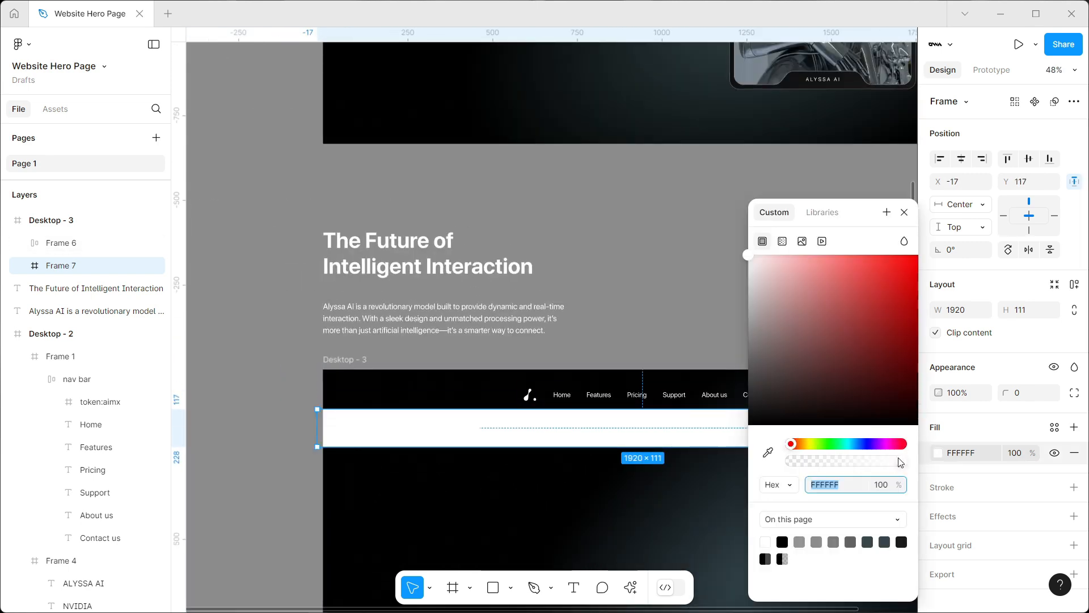
pyautogui.moveTo(806, 397); pyautogui.dragTo(662, 506)
pyautogui.moveTo(869, 214); pyautogui.dragTo(882, 417)
pyautogui.click(1021, 453)
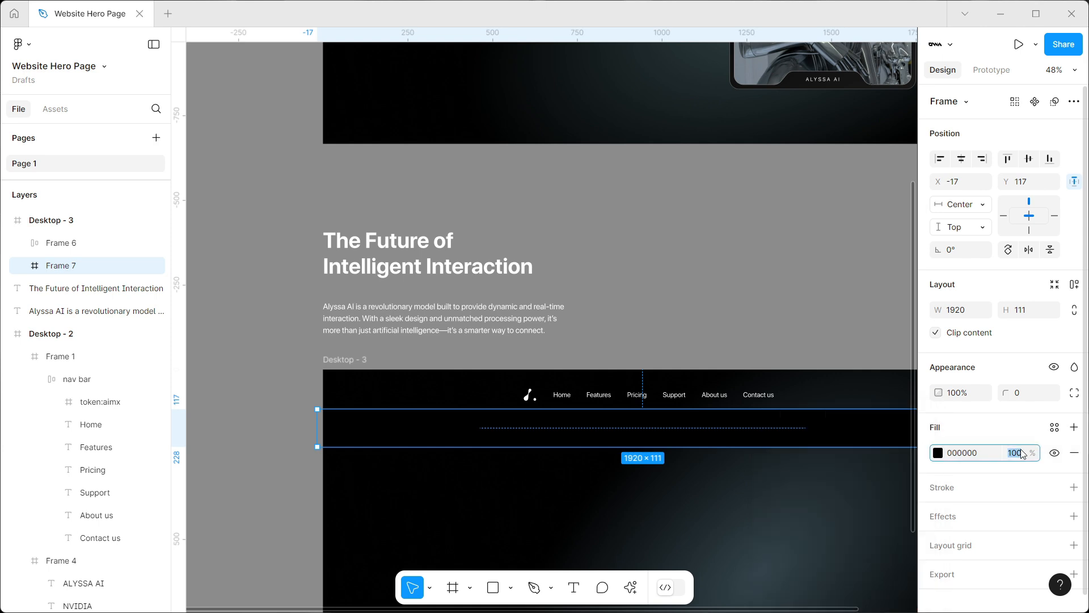
# Add a background blur effect of 20 to the black bar frame
pyautogui.click(1074, 516)
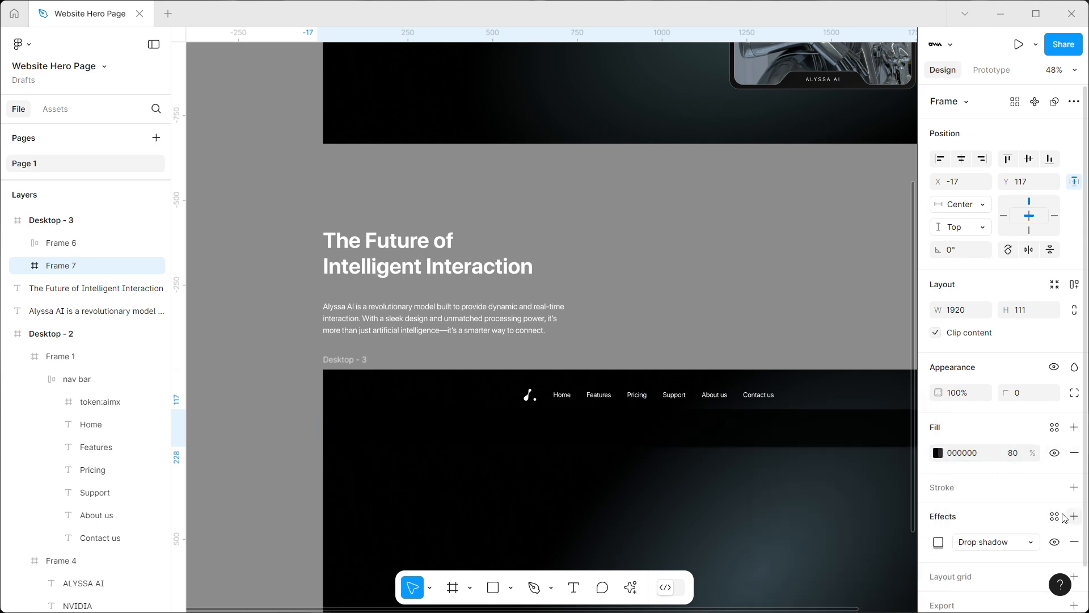
pyautogui.click(996, 542)
pyautogui.click(965, 574)
pyautogui.click(938, 541)
pyautogui.write('20')
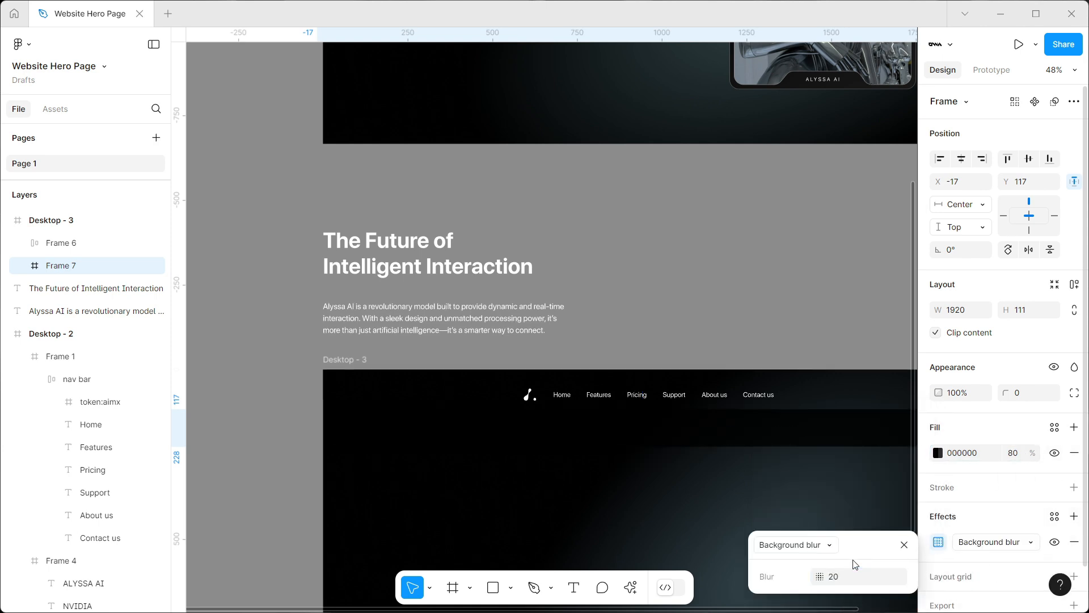
# Move the black blurred bar behind the navigation links and align it to the top centre of Desktop - 3 at X 0, Y 0
pyautogui.moveTo(646, 430); pyautogui.dragTo(689, 411)
pyautogui.scroll(3, 697, 410)
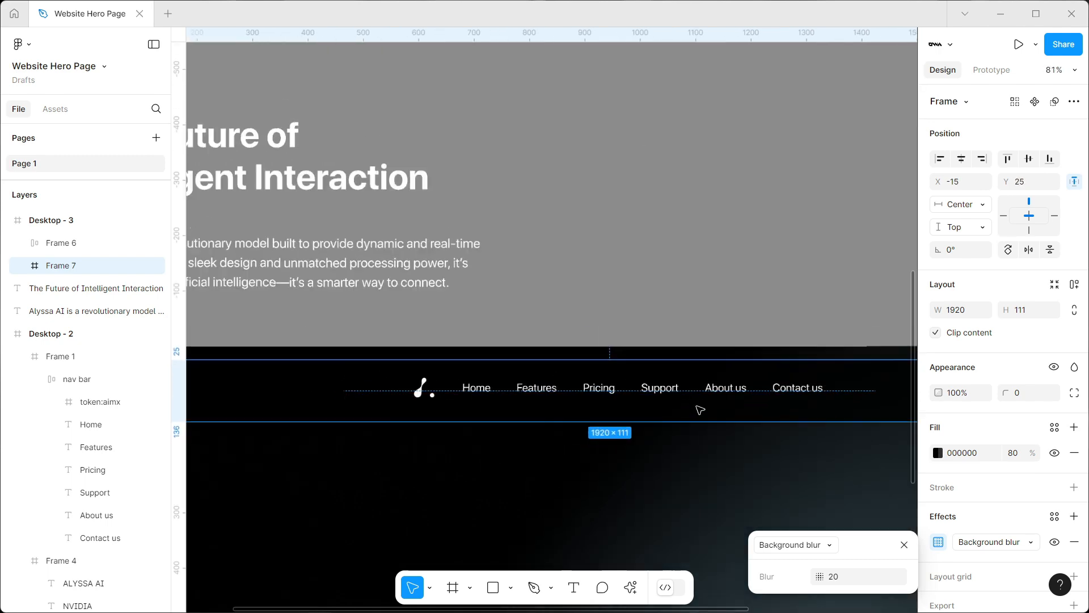
pyautogui.scroll(-2, 697, 409)
pyautogui.hscroll(1, 737, 407)
pyautogui.click(965, 160)
pyautogui.scroll(-3, 496, 336)
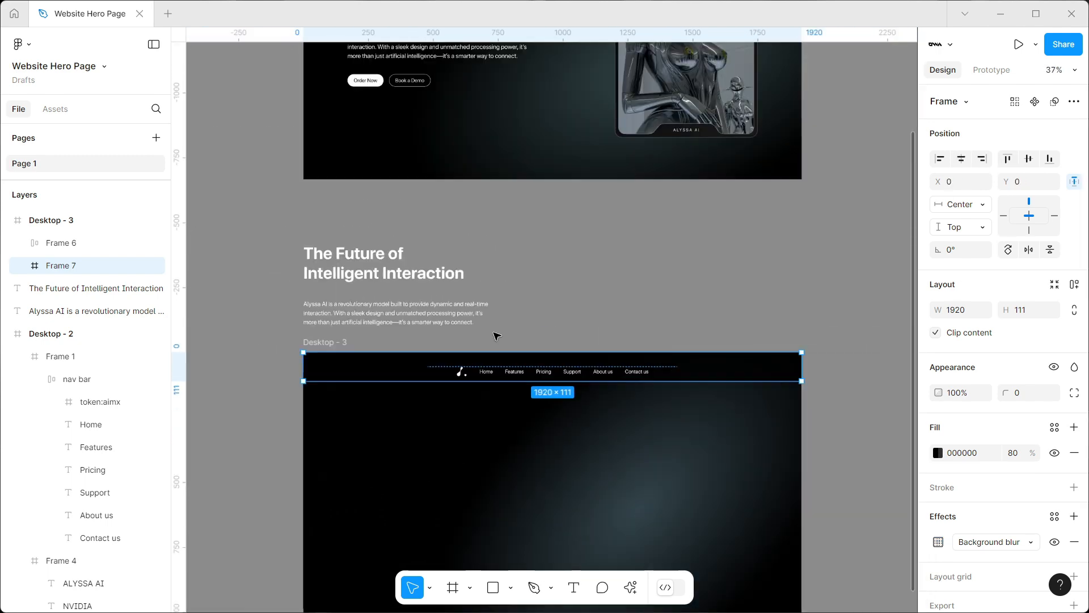
# Move the navigation links group out of Desktop - 3 and into the 1920 × 111 black bar frame
pyautogui.click(651, 311)
pyautogui.click(465, 374)
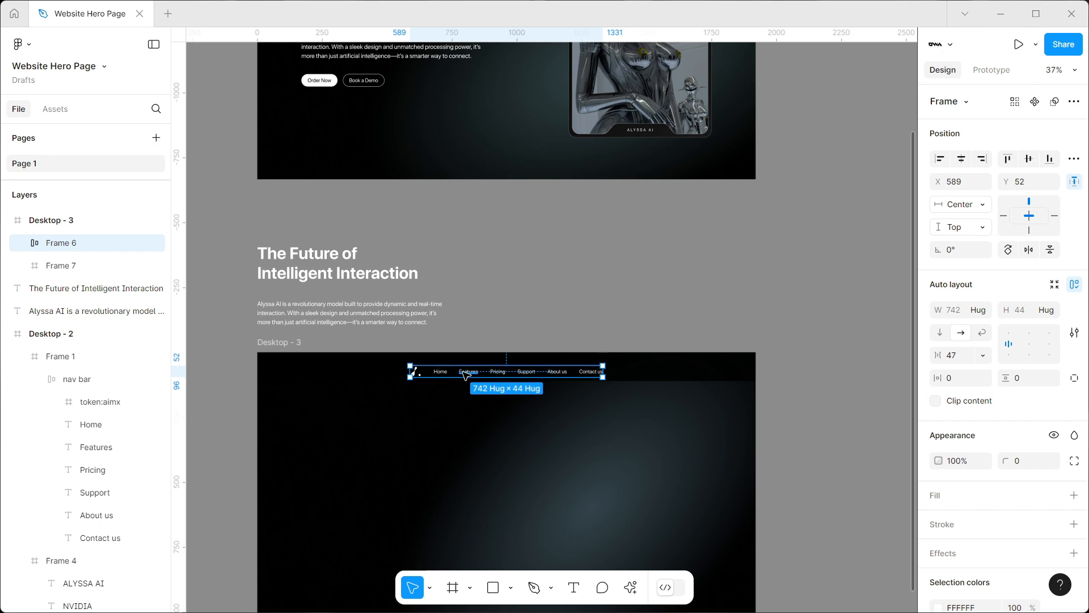
pyautogui.press('Delete')
pyautogui.click(334, 378)
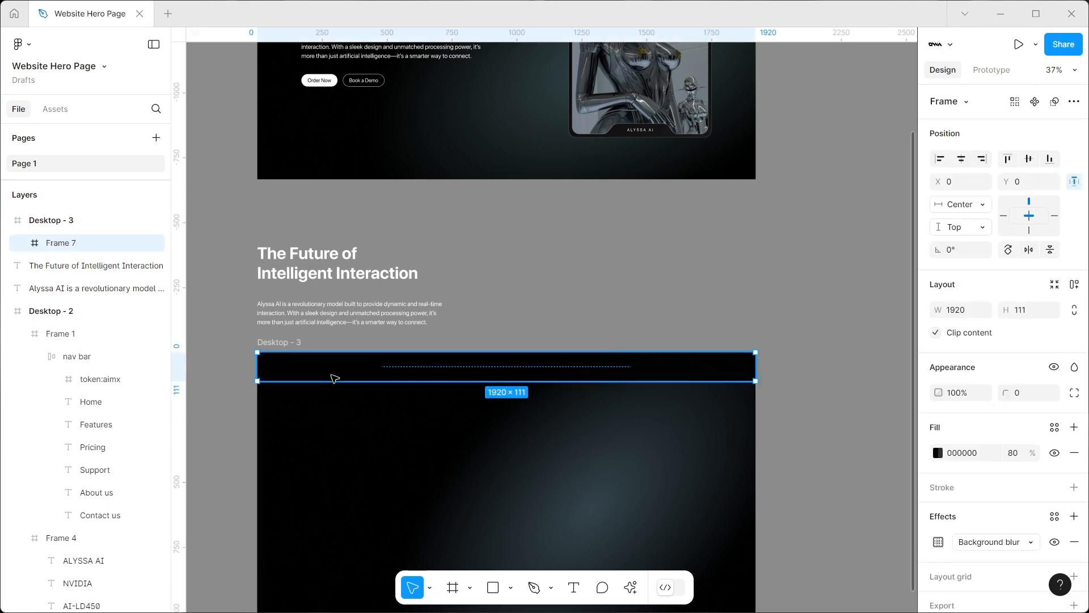
pyautogui.hotkey('ctrl', 'v')
# Rename the black bar frame as Nav bar and its inner links frame as nav links
pyautogui.doubleClick(57, 245)
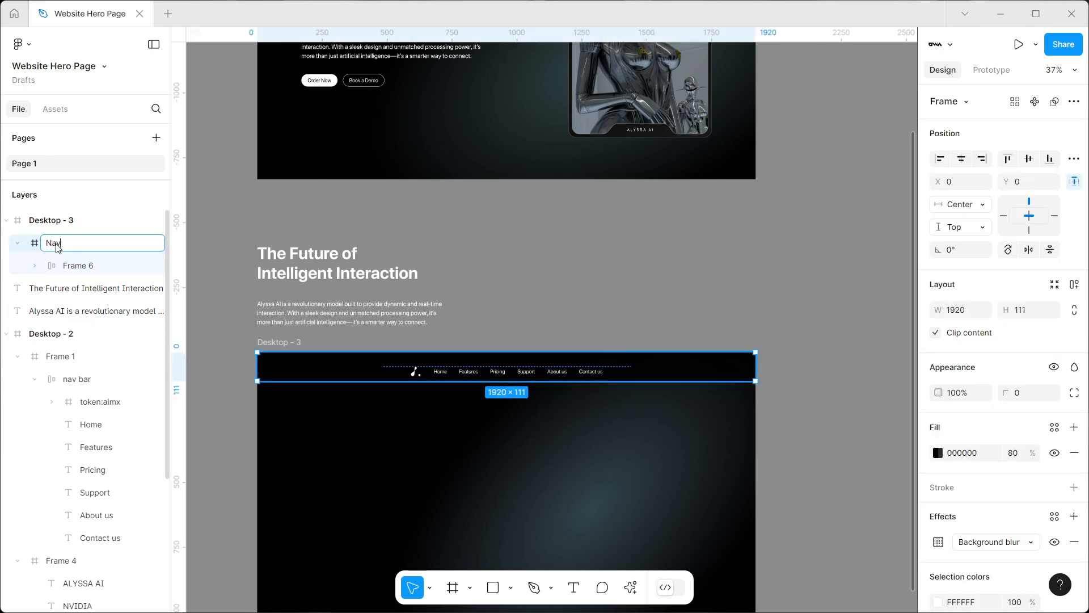
pyautogui.write('Nav bar')
pyautogui.press('Return')
pyautogui.doubleClick(74, 267)
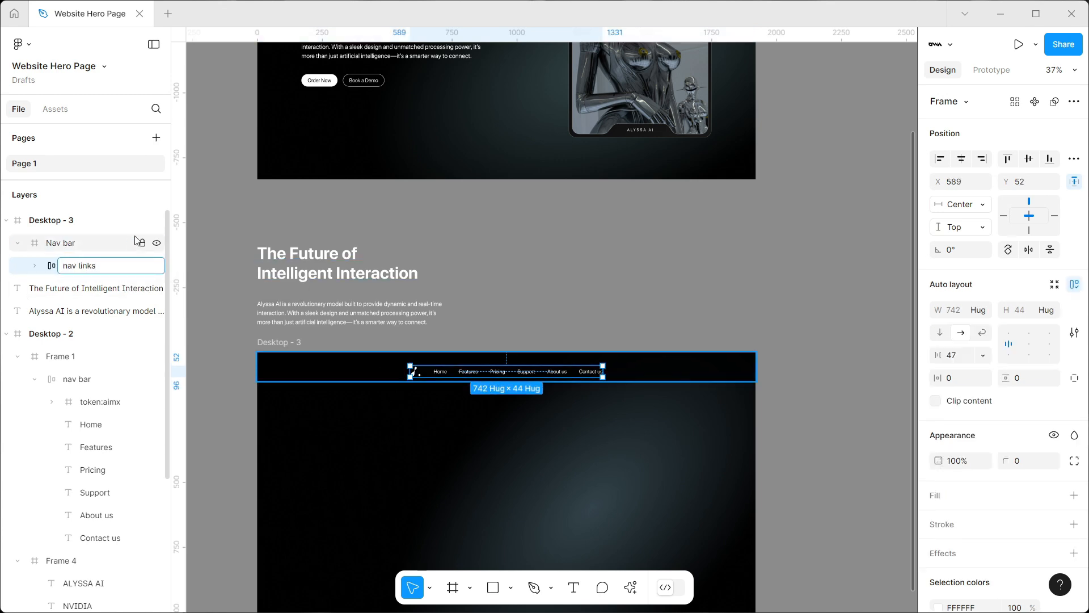
pyautogui.click(219, 241)
pyautogui.click(18, 242)
pyautogui.click(680, 369)
pyautogui.click(771, 303)
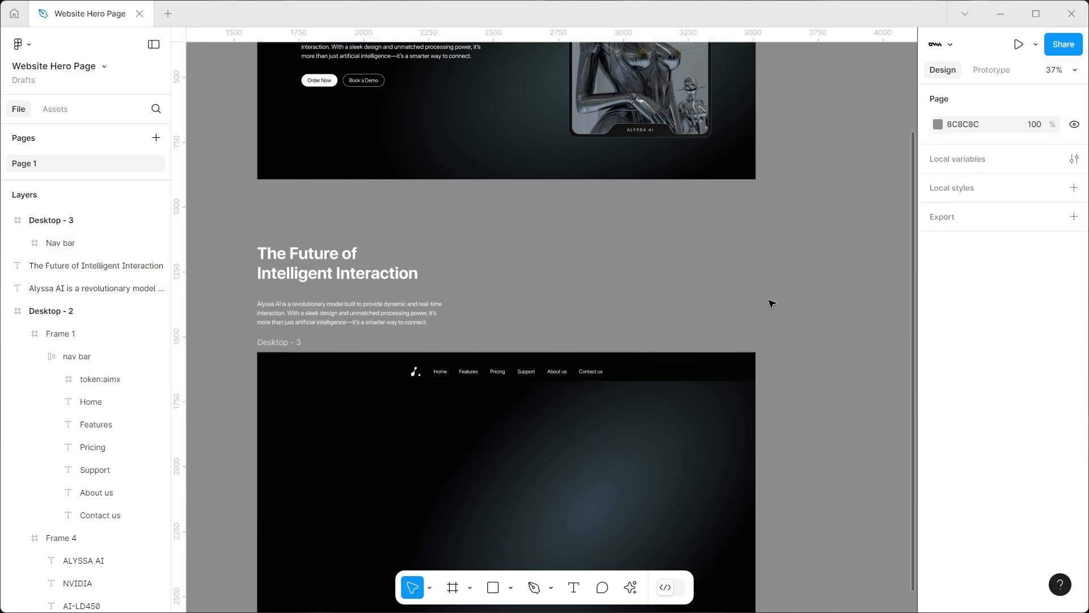
pyautogui.scroll(-5, 797, 301)
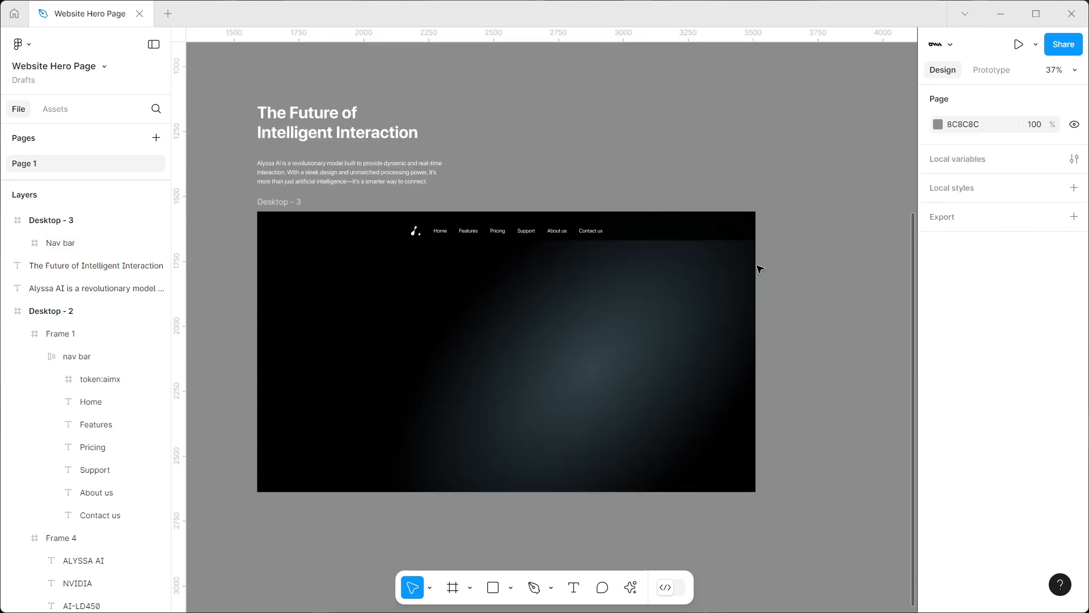
pyautogui.click(573, 587)
pyautogui.click(311, 295)
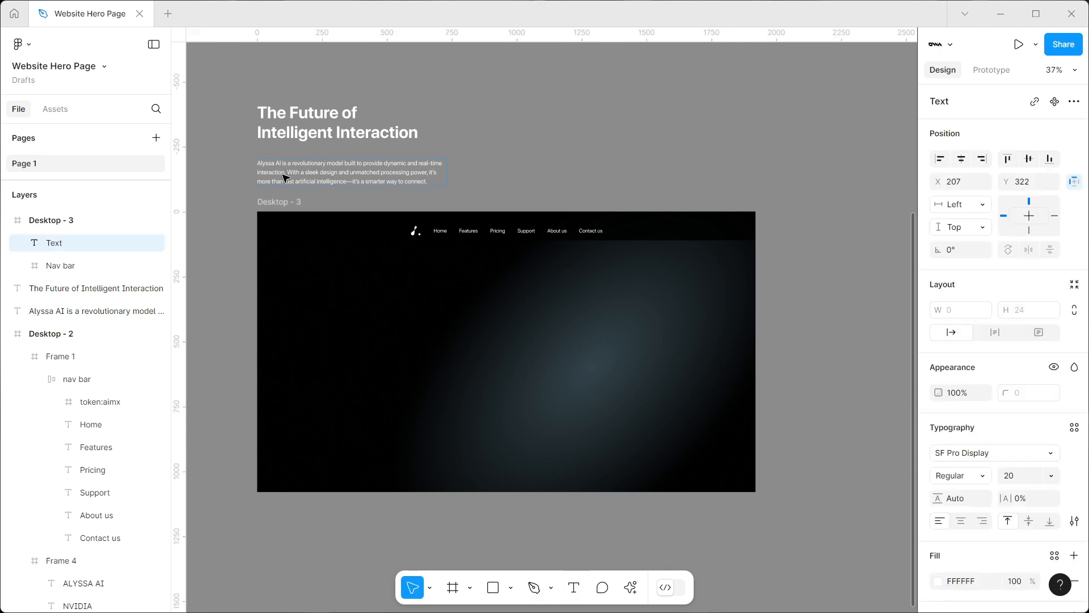
pyautogui.click(313, 119)
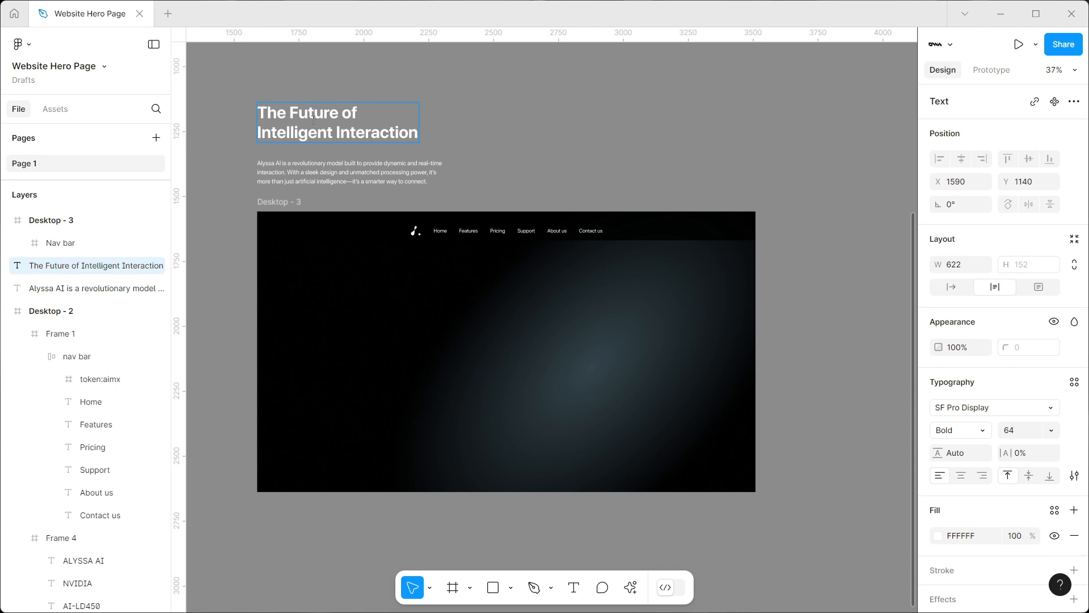
pyautogui.press('Escape')
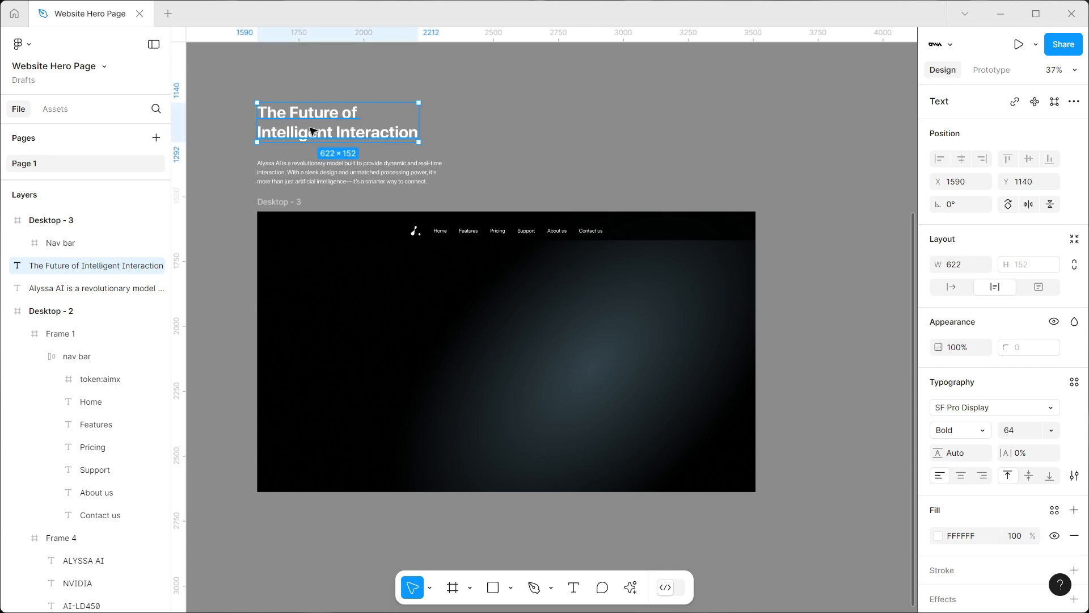
# Move the heading "The Future of Intelligent Interaction" into Desktop - 3 and position it at X 180, Y 323
pyautogui.moveTo(311, 131); pyautogui.dragTo(374, 310)
pyautogui.press('alt')
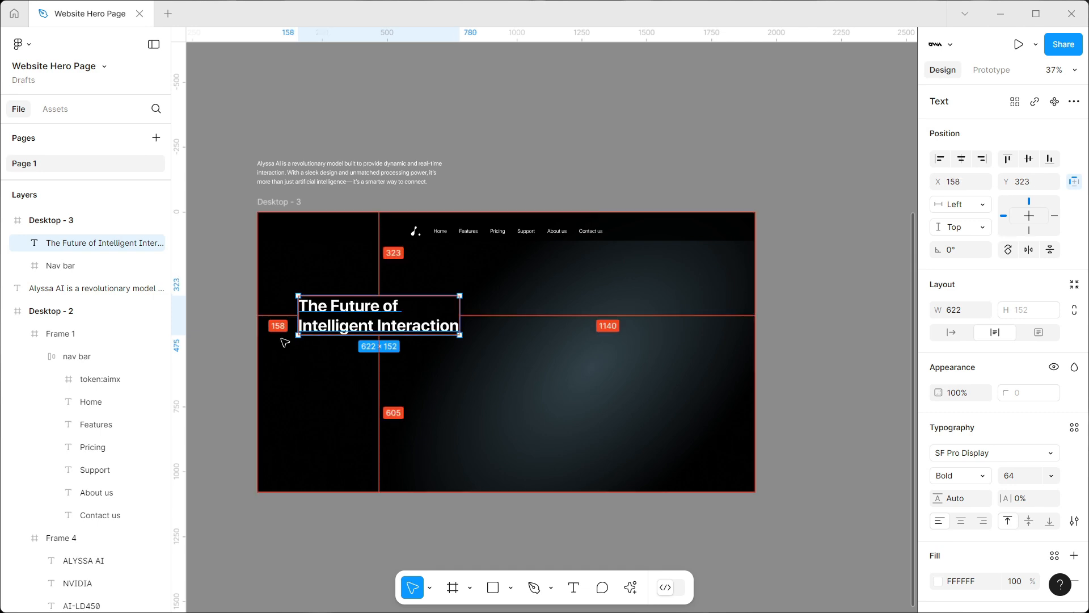
pyautogui.hotkey('shift', 'Right')
pyautogui.hotkey('shift', 'Right')
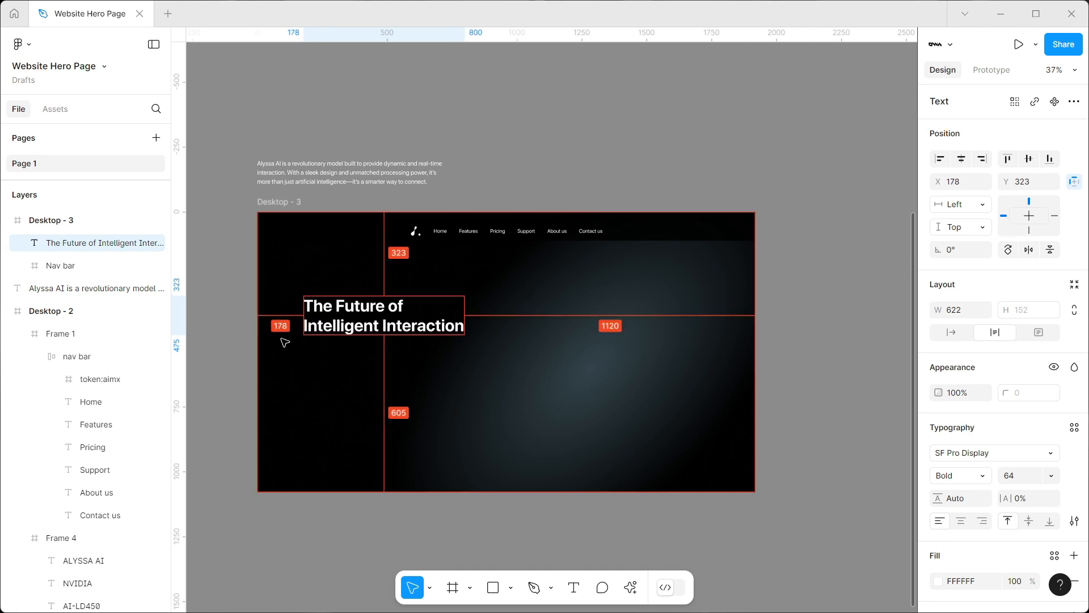
pyautogui.press('Right')
pyautogui.press('Right')
pyautogui.press('Right')
pyautogui.press('Right')
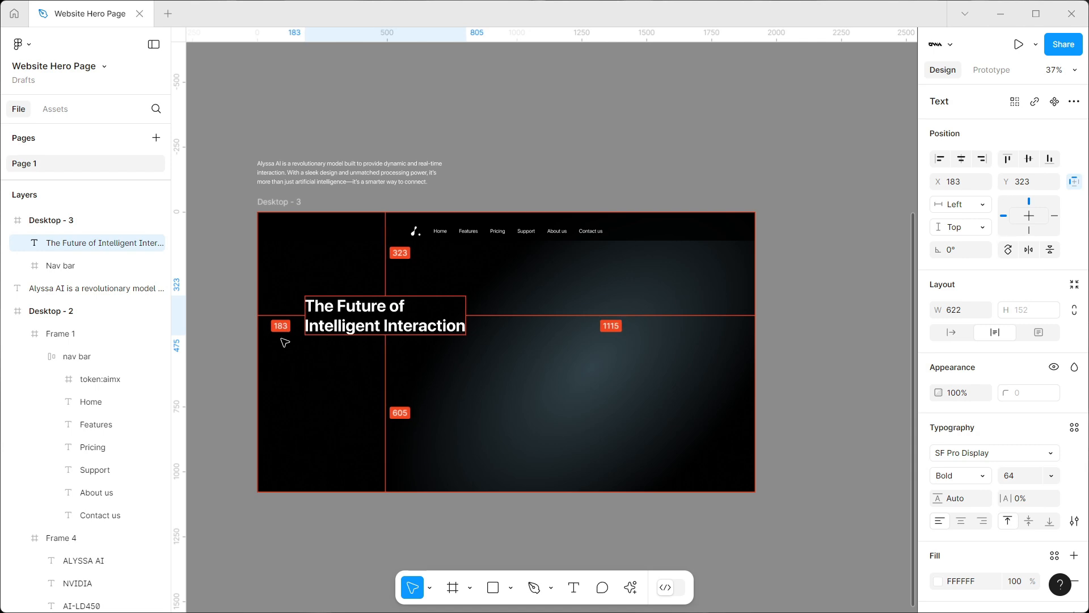
pyautogui.press('Left')
pyautogui.press('Left')
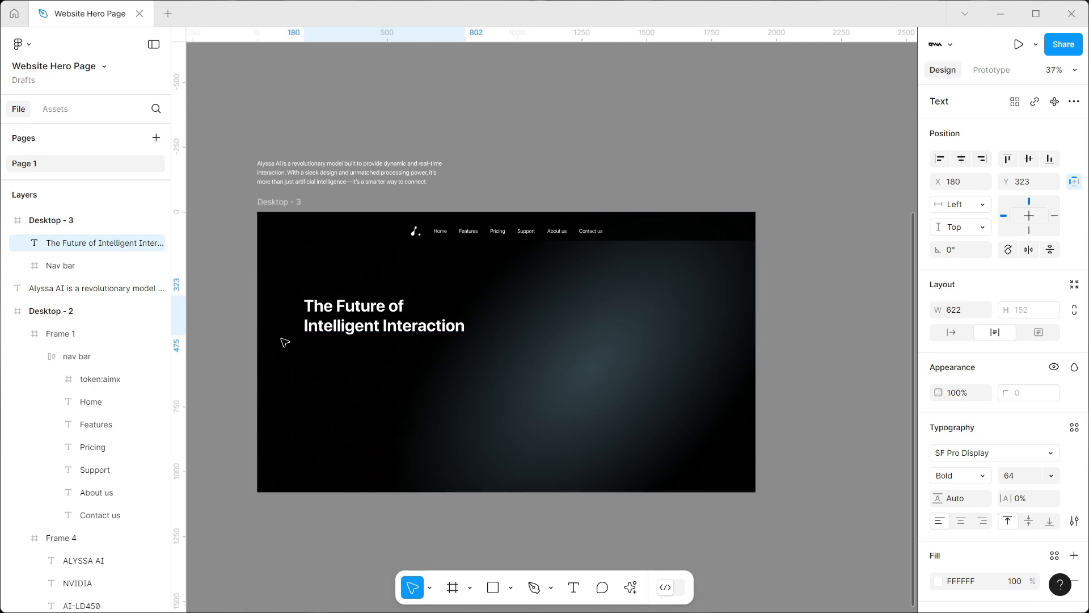
# Place the description paragraph directly below the heading at X 180, Y 487 and group both texts in a vertical auto layout
pyautogui.moveTo(328, 173); pyautogui.dragTo(384, 349)
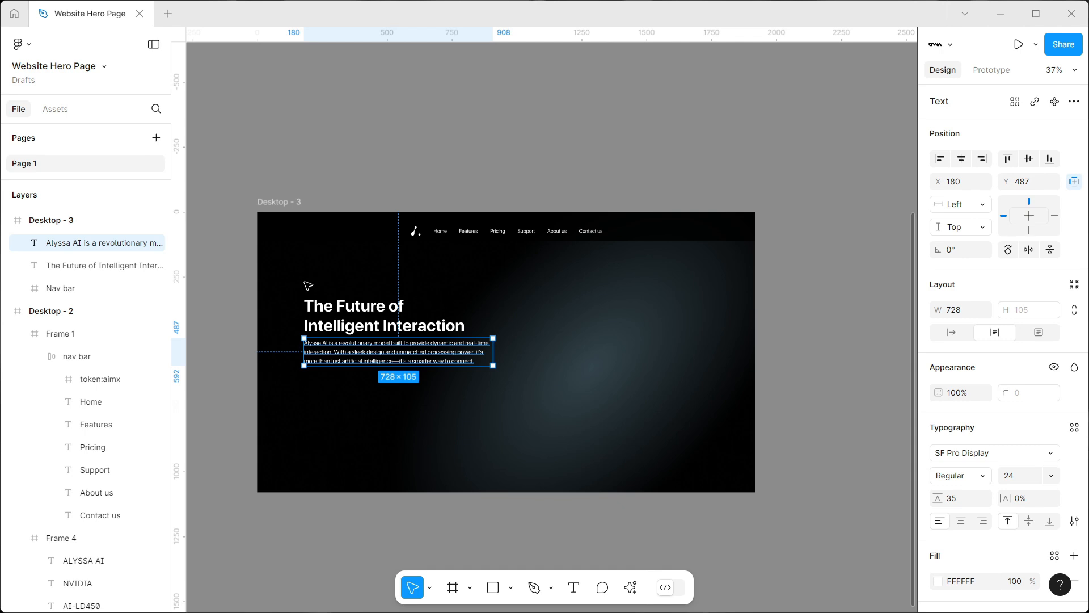
pyautogui.moveTo(303, 293); pyautogui.dragTo(444, 399)
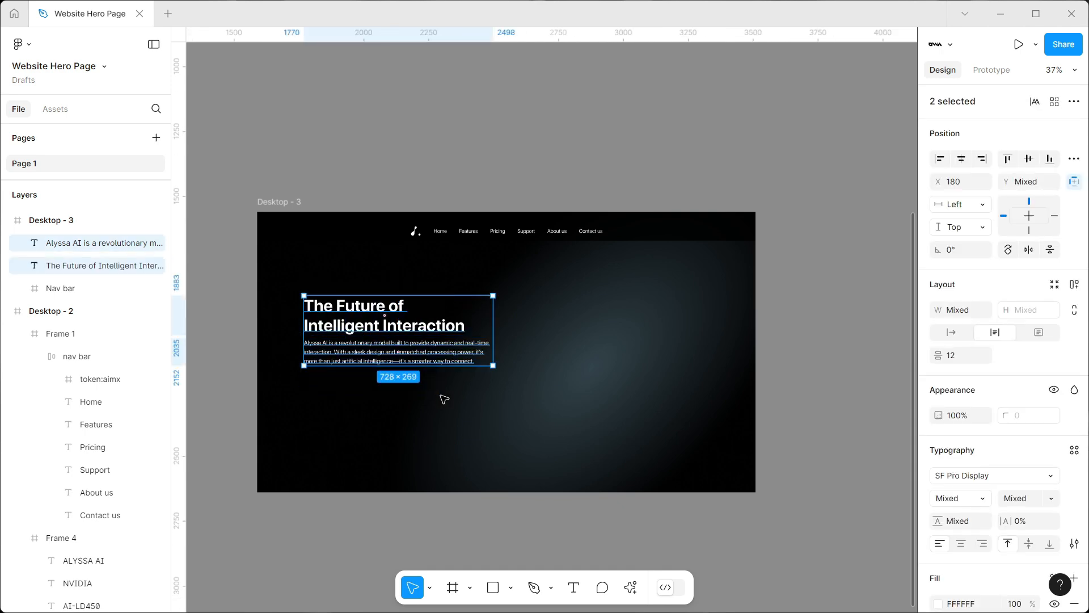
pyautogui.hotkey('shift', 'a')
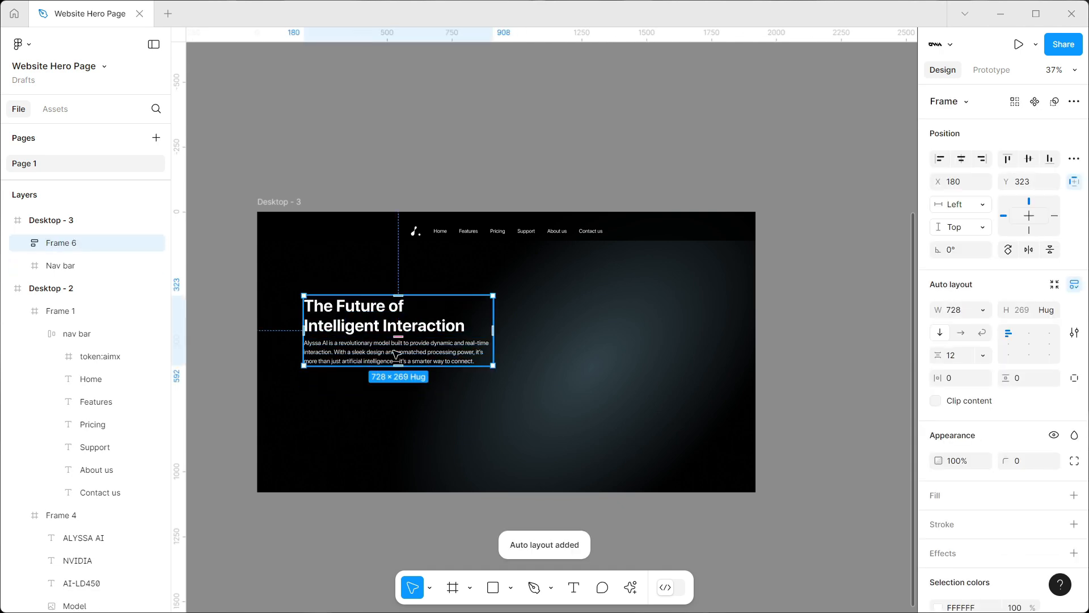
# Add the text "Order Now" below the description paragraph in Desktop - 3
pyautogui.scroll(-1, 596, 295)
pyautogui.press('t')
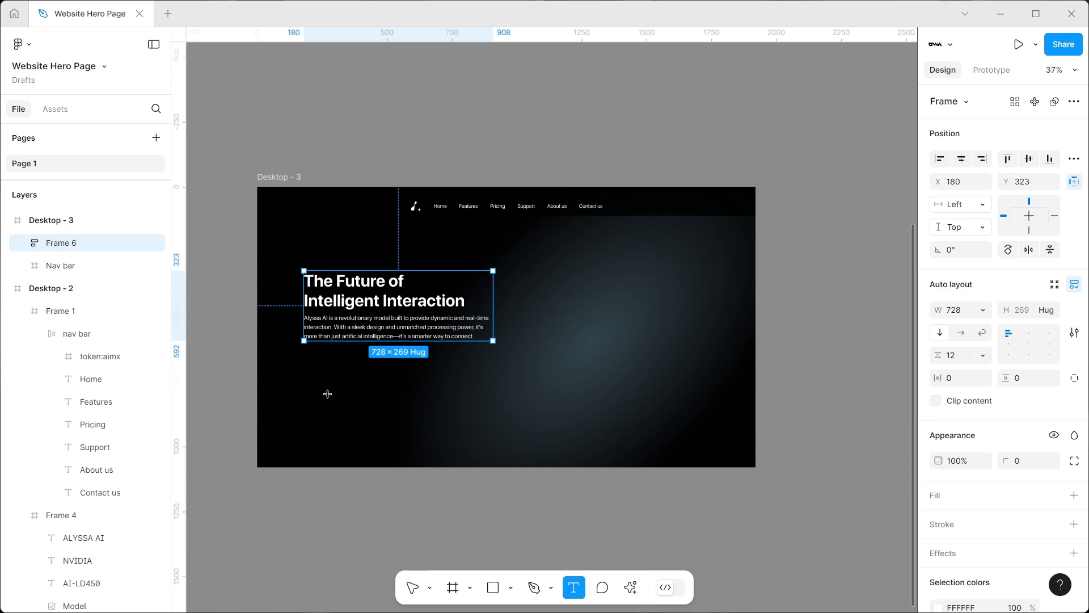
pyautogui.click(329, 379)
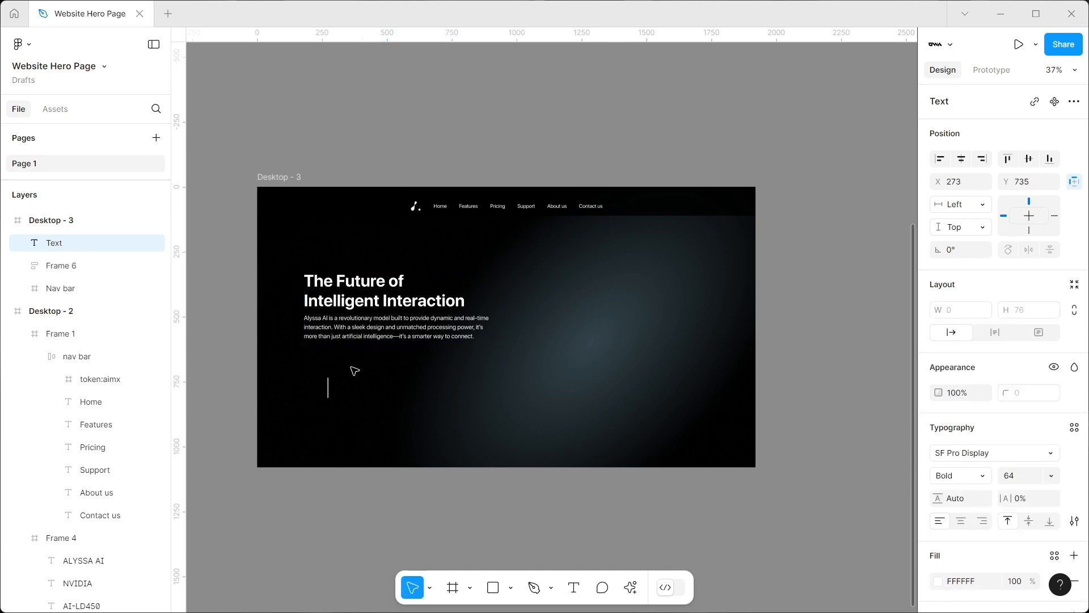
pyautogui.write('oRDER')
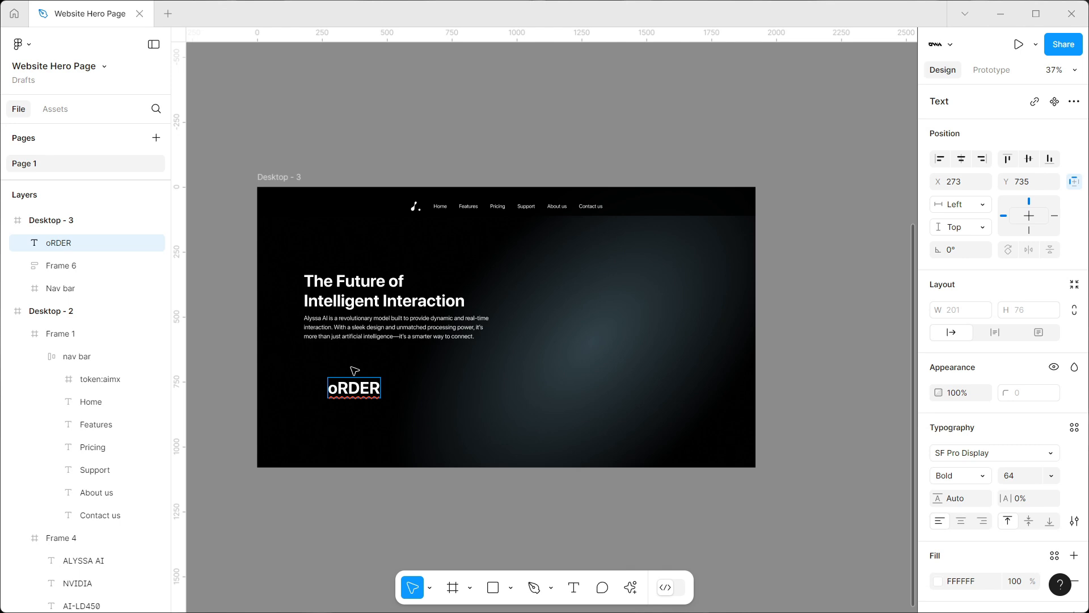
pyautogui.hotkey('ctrl', 'a')
pyautogui.write('O')
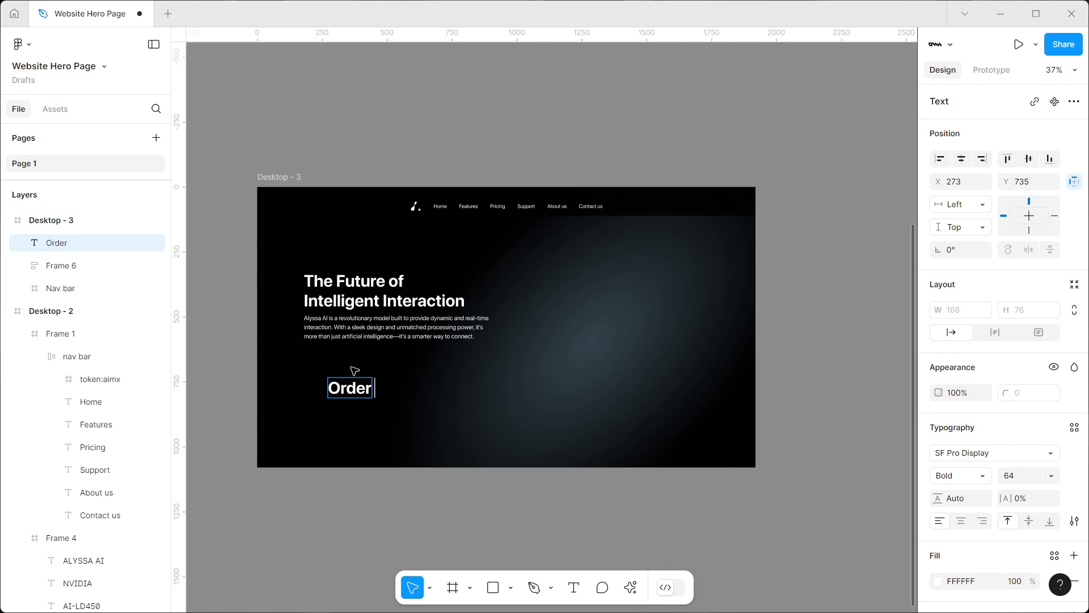
pyautogui.press('Escape')
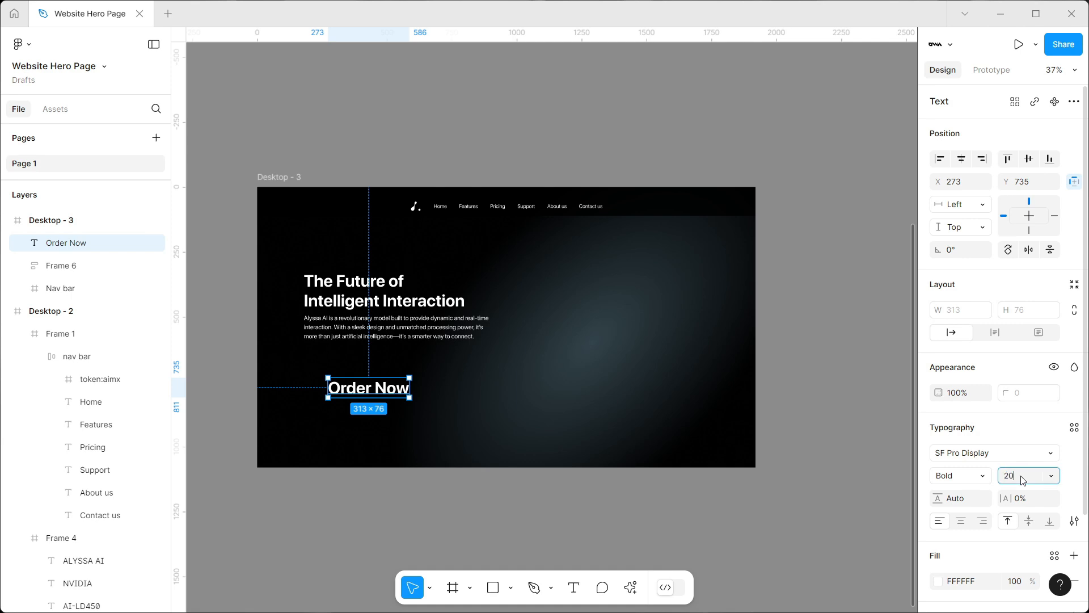
# Set the Order Now text to font size 20 and Regular weight
pyautogui.press('Return')
pyautogui.hscroll(-3, 383, 369)
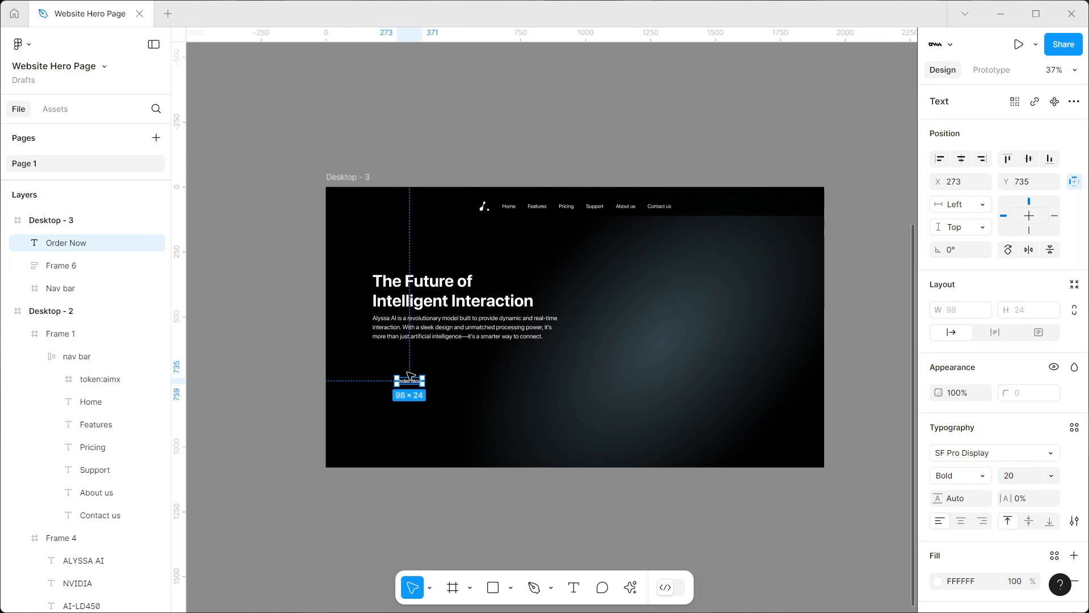
pyautogui.scroll(5, 377, 370)
pyautogui.click(930, 476)
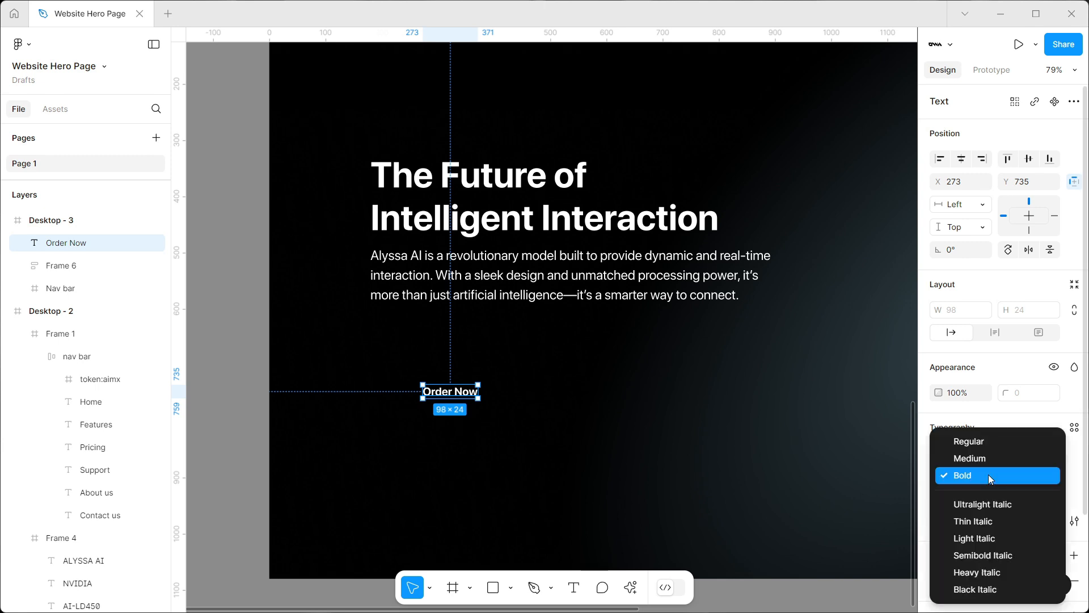
pyautogui.click(960, 438)
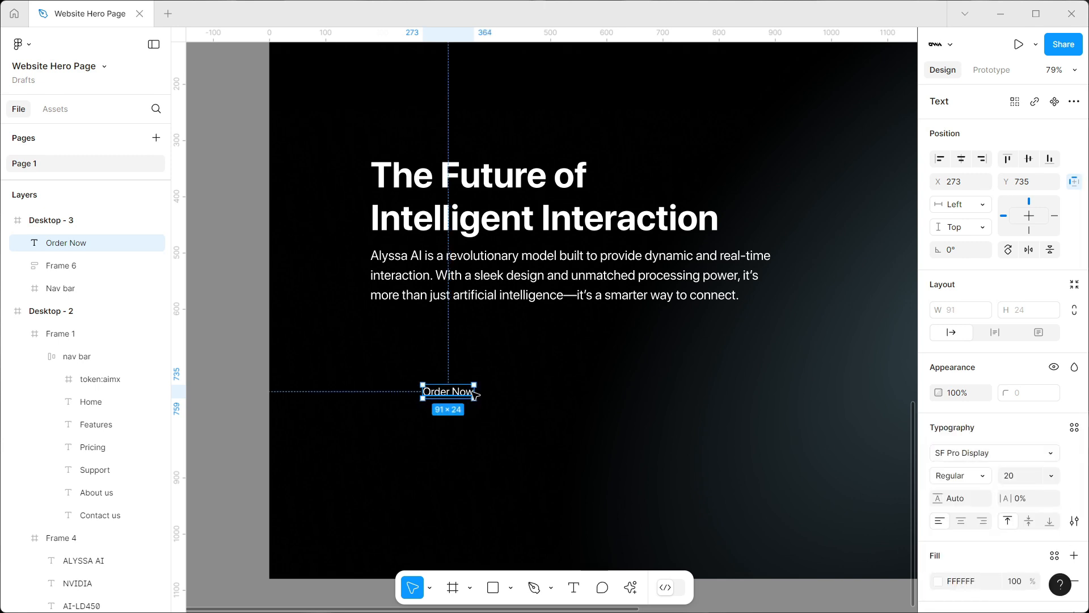
# Wrap the Order Now text in an auto layout frame with an FFFFFF fill and set the text colour to black 000000
pyautogui.hotkey('shift', 'a')
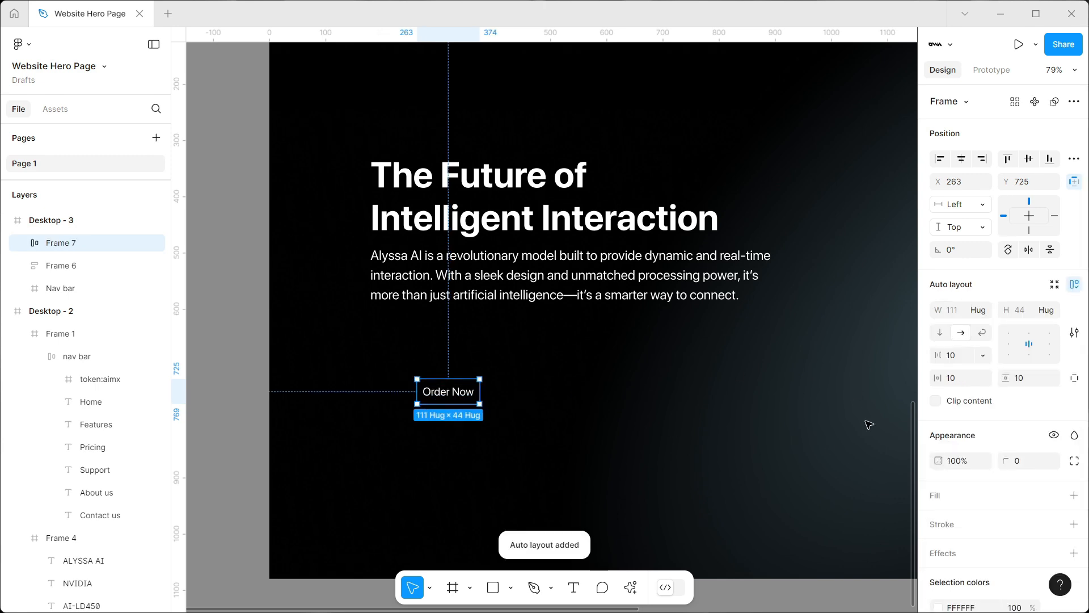
pyautogui.click(1073, 495)
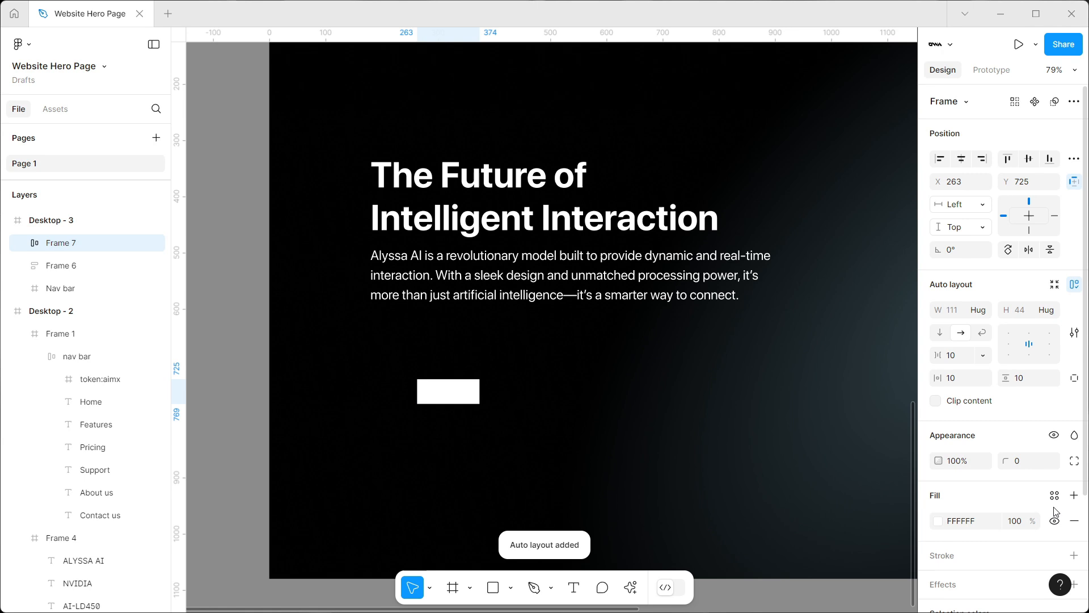
pyautogui.doubleClick(443, 398)
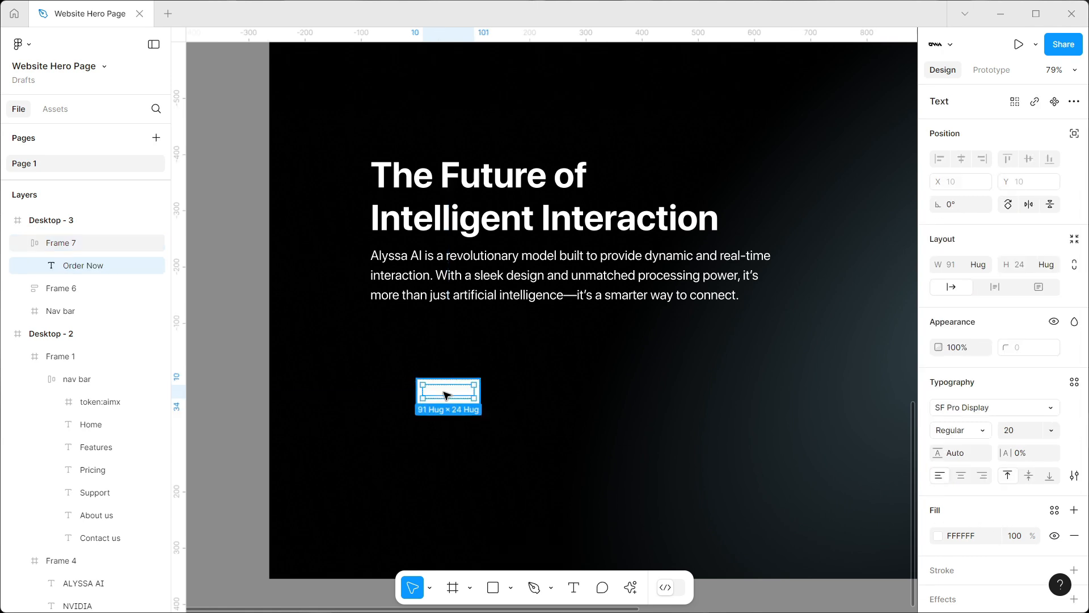
pyautogui.click(939, 536)
pyautogui.moveTo(804, 364); pyautogui.dragTo(413, 525)
# Set the Order Now button's padding to 28 horizontally and 12 vertically
pyautogui.click(455, 391)
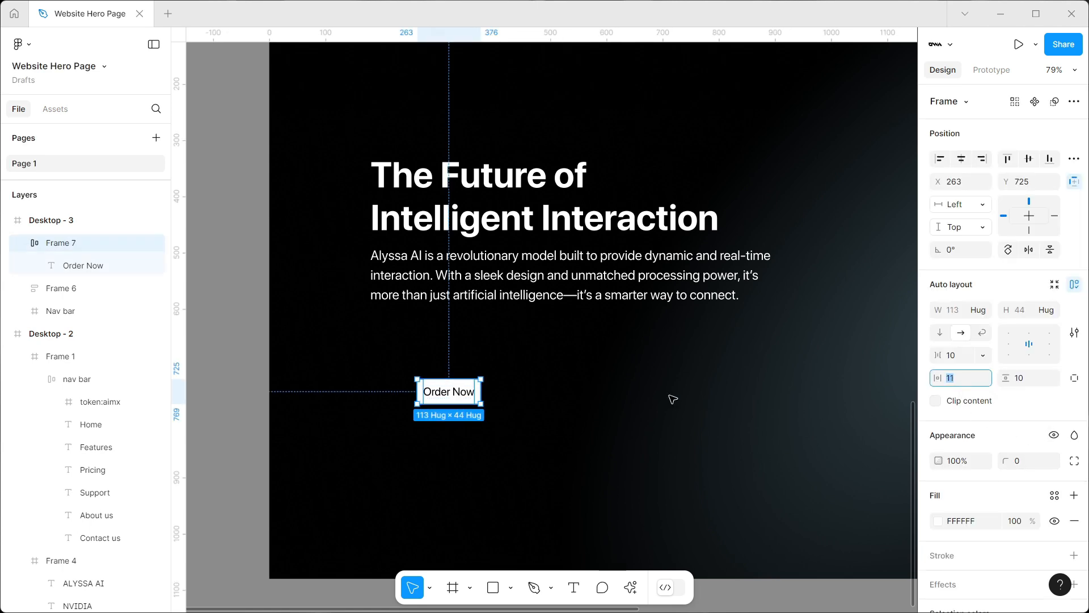
pyautogui.write('29')
pyautogui.press('Return')
pyautogui.press('Down')
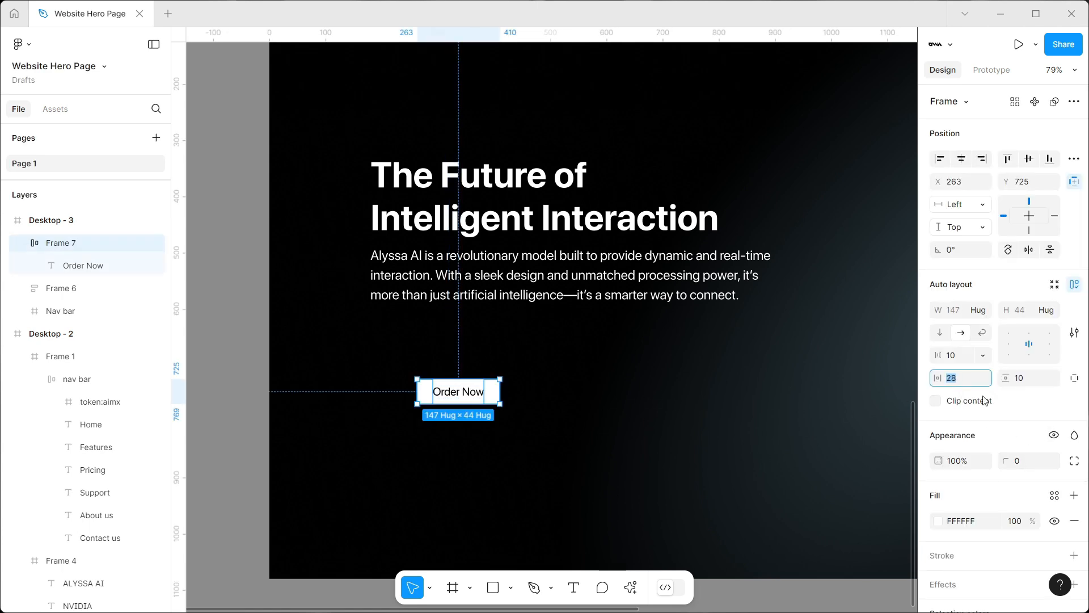
pyautogui.press('Tab')
pyautogui.press('Up')
pyautogui.press('Up')
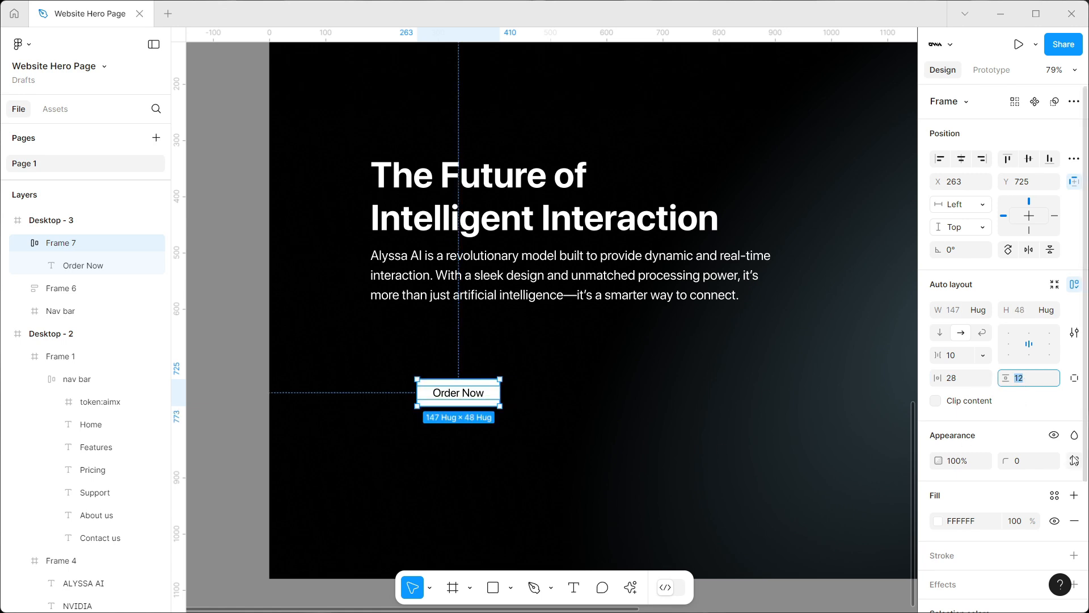
# Increase the Order Now button's corner radius until its ends are fully rounded into a pill shape
pyautogui.click(1035, 461)
pyautogui.hotkey('shift', 'Up')
pyautogui.press('Up')
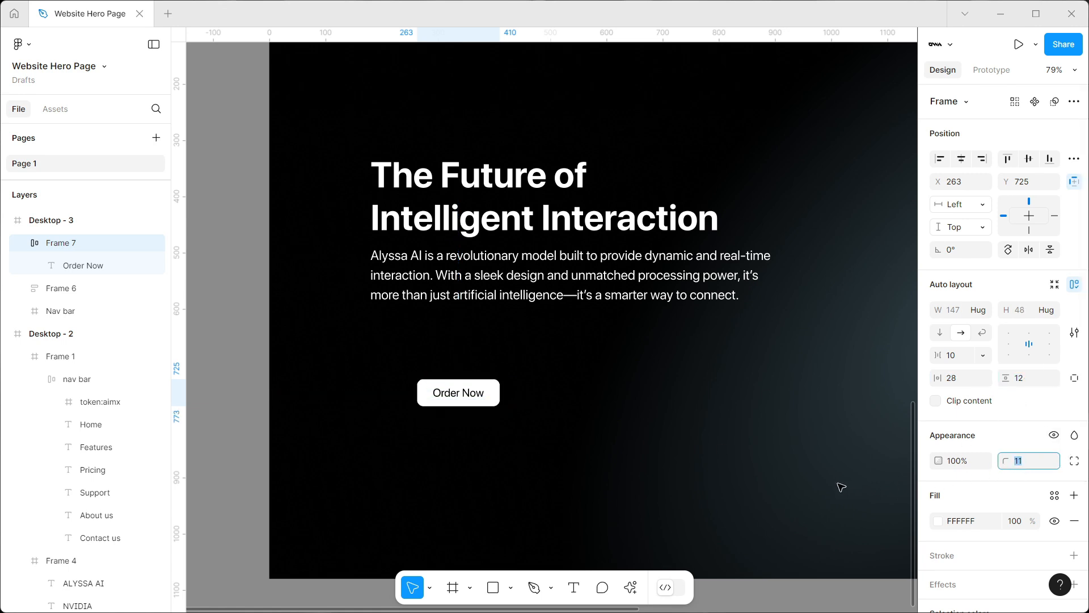
pyautogui.press('Up')
pyautogui.click(502, 451)
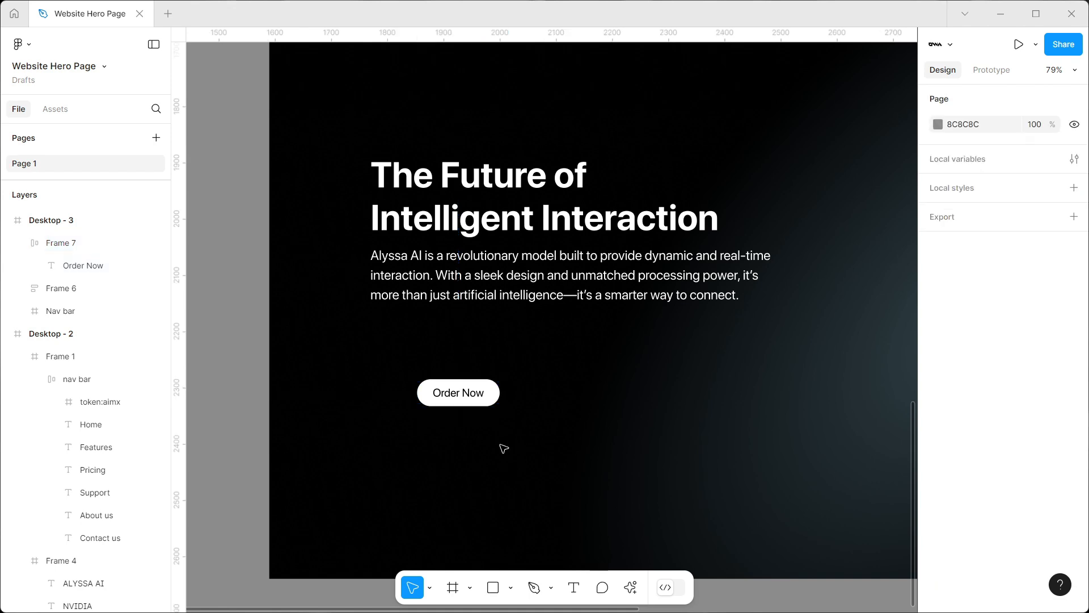
# Move the Order Now button below the paragraph, flush with its left edge, place a duplicate beside it and select the duplicate's label
pyautogui.click(474, 397)
pyautogui.moveTo(475, 397); pyautogui.dragTo(502, 345)
pyautogui.doubleClick(508, 347)
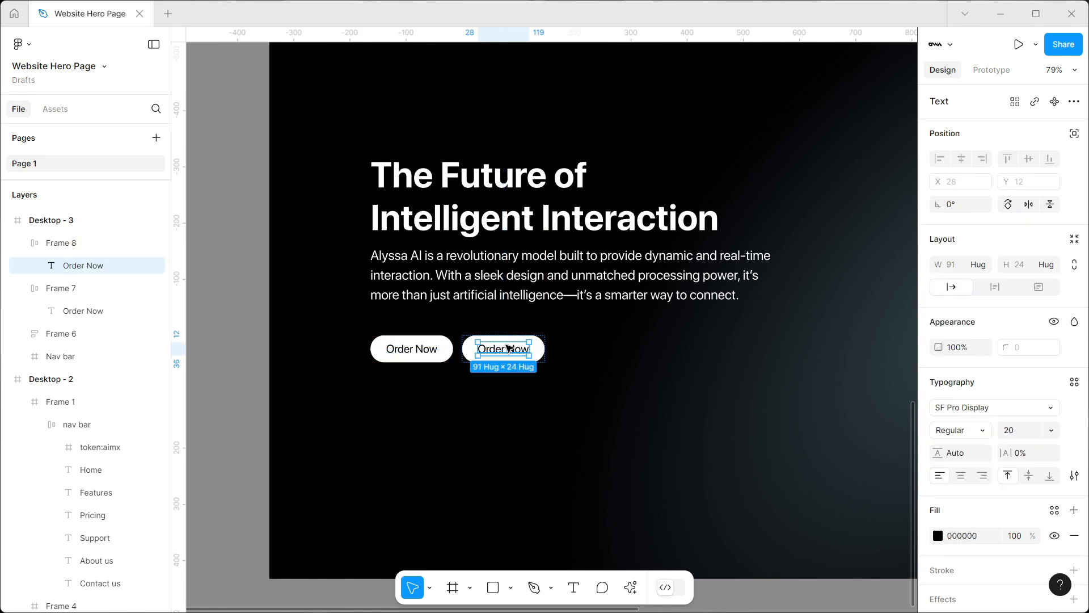
# Change the duplicate button's label to "Book a Demo"
pyautogui.doubleClick(507, 347)
pyautogui.write('Boo')
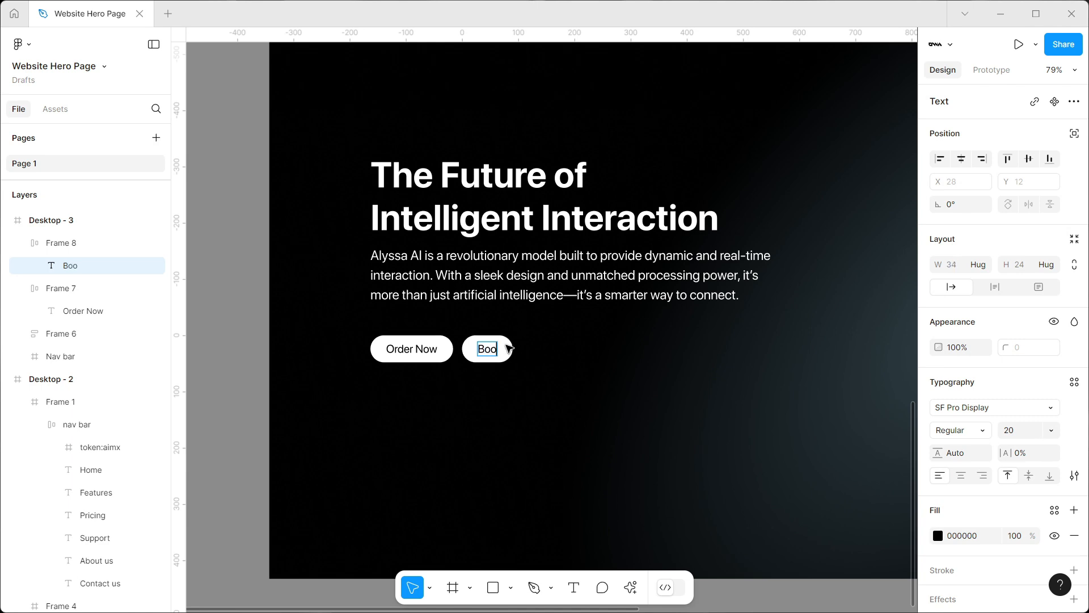
pyautogui.write('k a Demo')
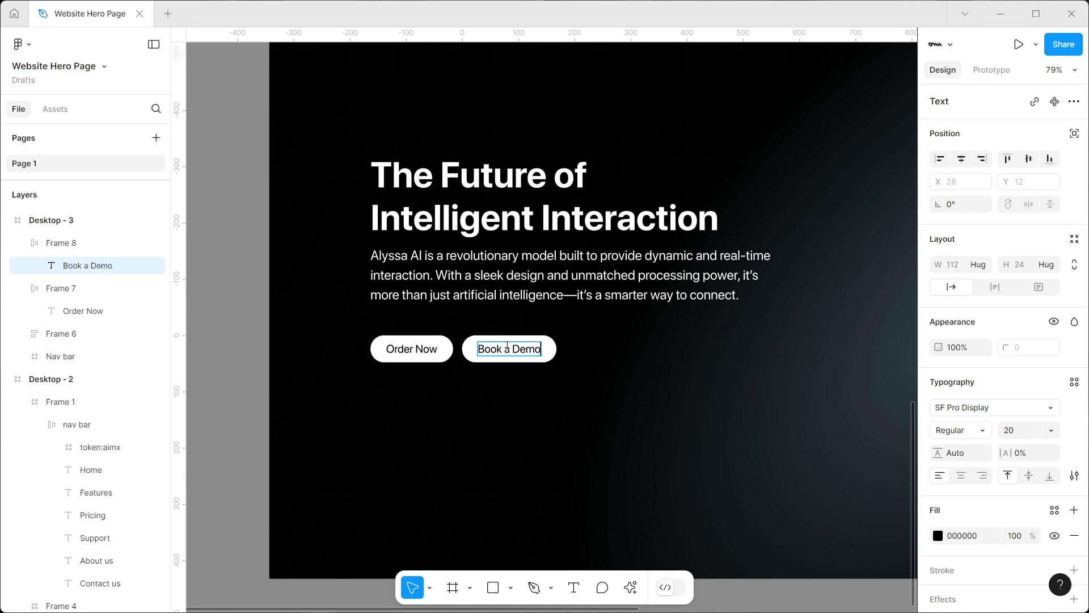
# Remove the Book a Demo button's fill and add a stroke in C5B3B3
pyautogui.click(546, 343)
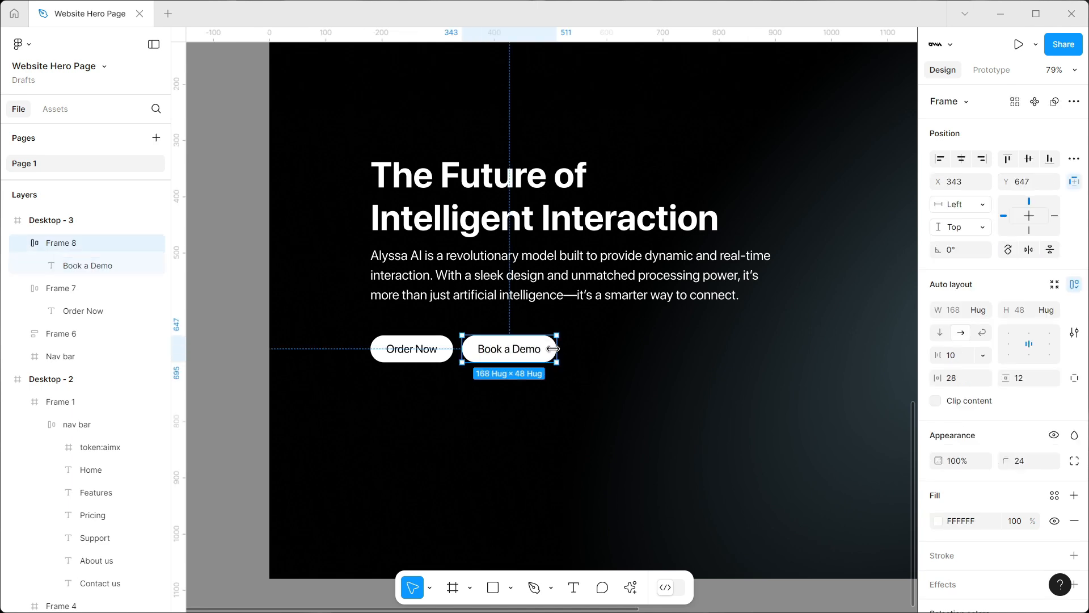
pyautogui.scroll(-3, 951, 448)
pyautogui.click(938, 380)
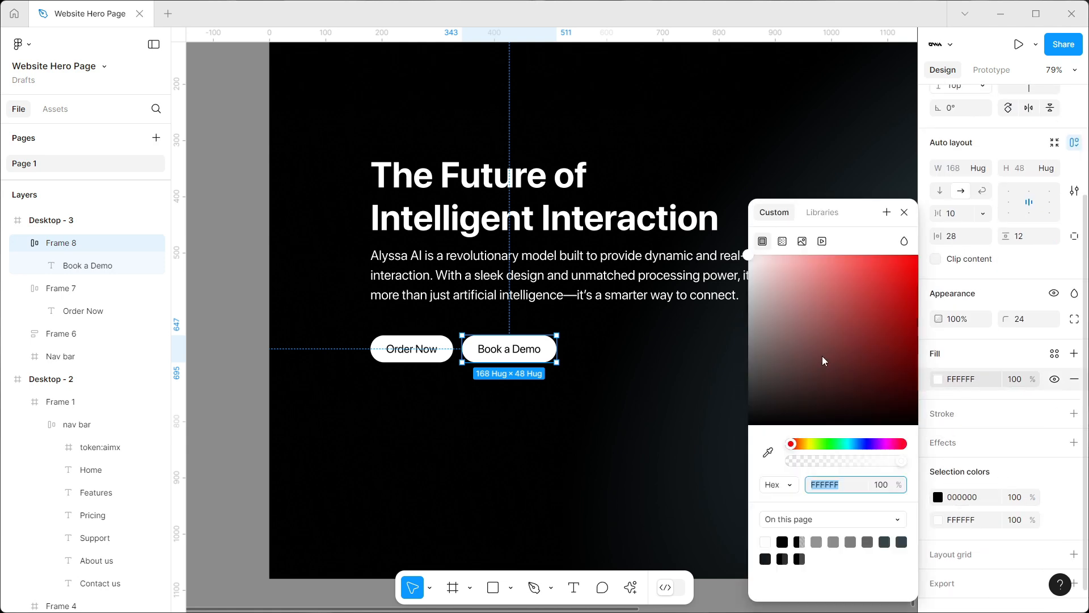
pyautogui.click(1074, 380)
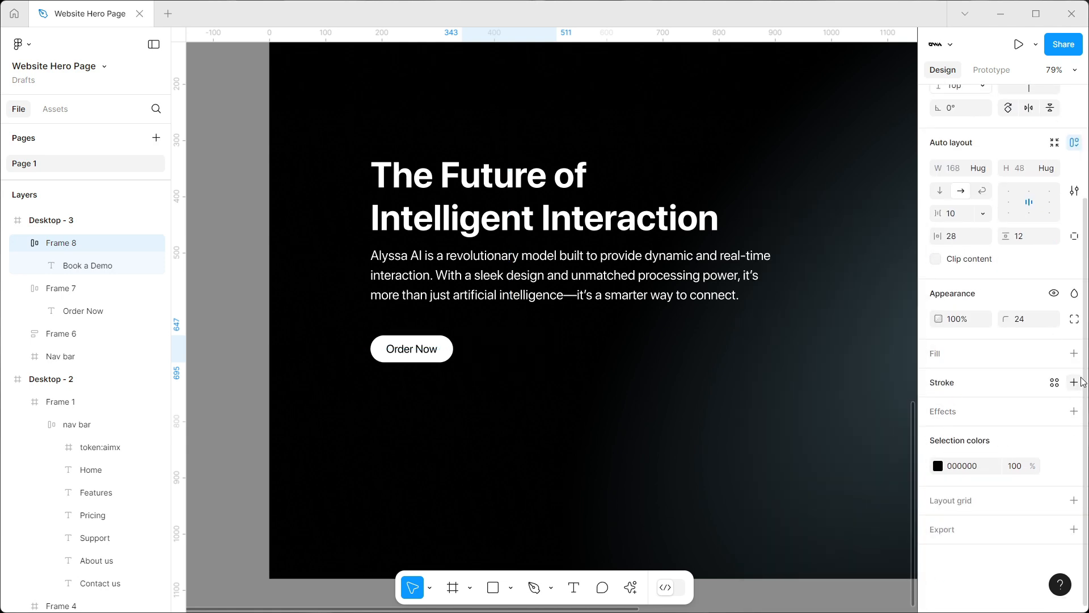
pyautogui.click(1074, 382)
pyautogui.click(828, 330)
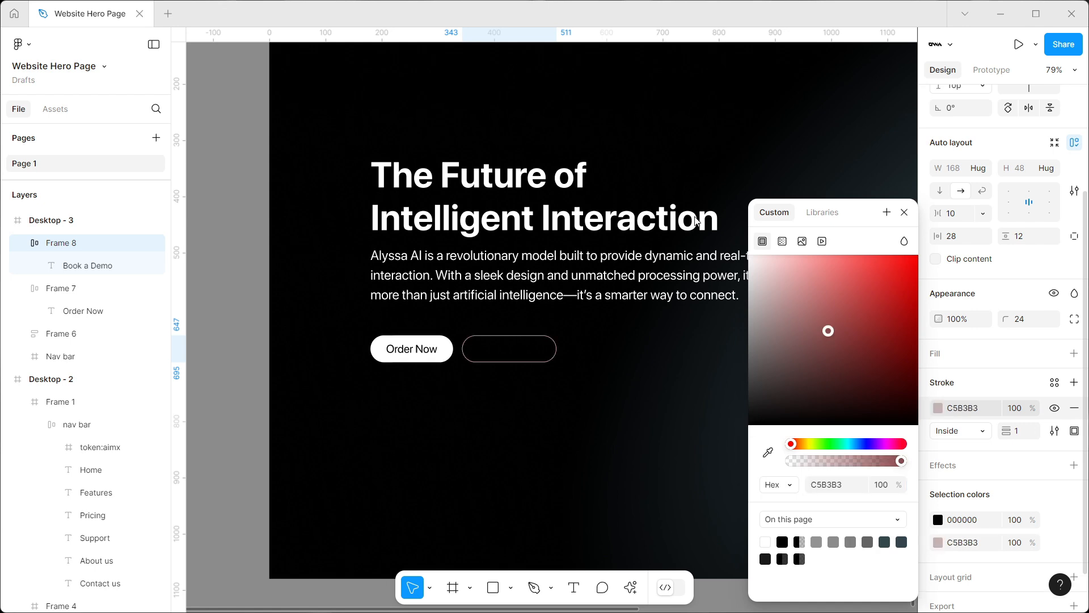
# Set the Book a Demo label's text colour to white FFFFFF
pyautogui.click(507, 353)
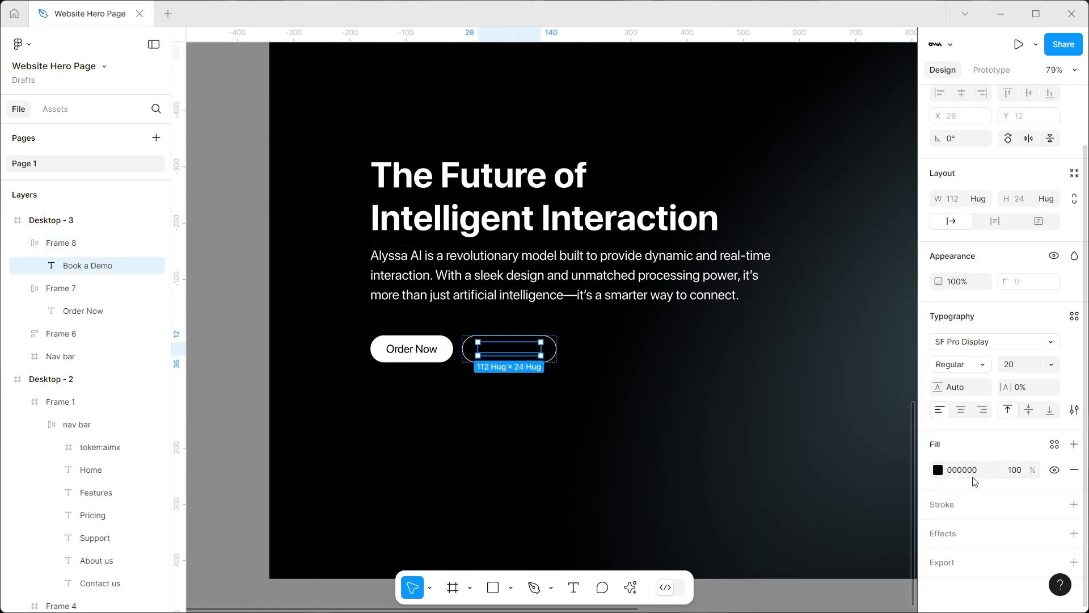
pyautogui.click(940, 471)
pyautogui.moveTo(810, 352); pyautogui.dragTo(639, 99)
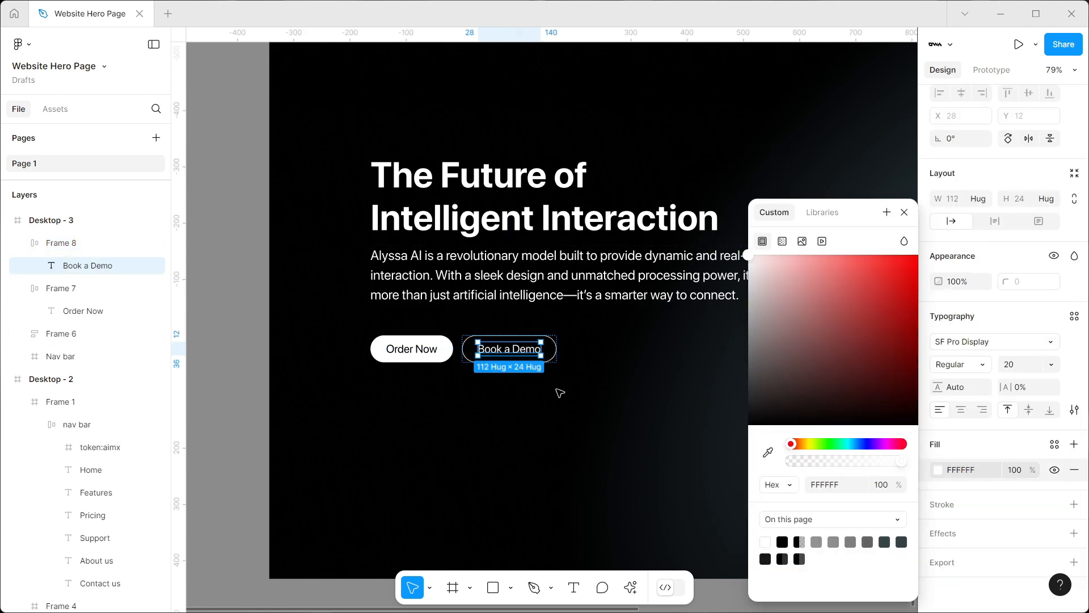
pyautogui.click(571, 431)
# Wrap the two buttons in a horizontal auto layout, and wrap that row together with the heading and paragraph in a vertical auto layout
pyautogui.keyDown('ctrl'); pyautogui.scroll(-10, 637, 219); pyautogui.keyUp('ctrl')
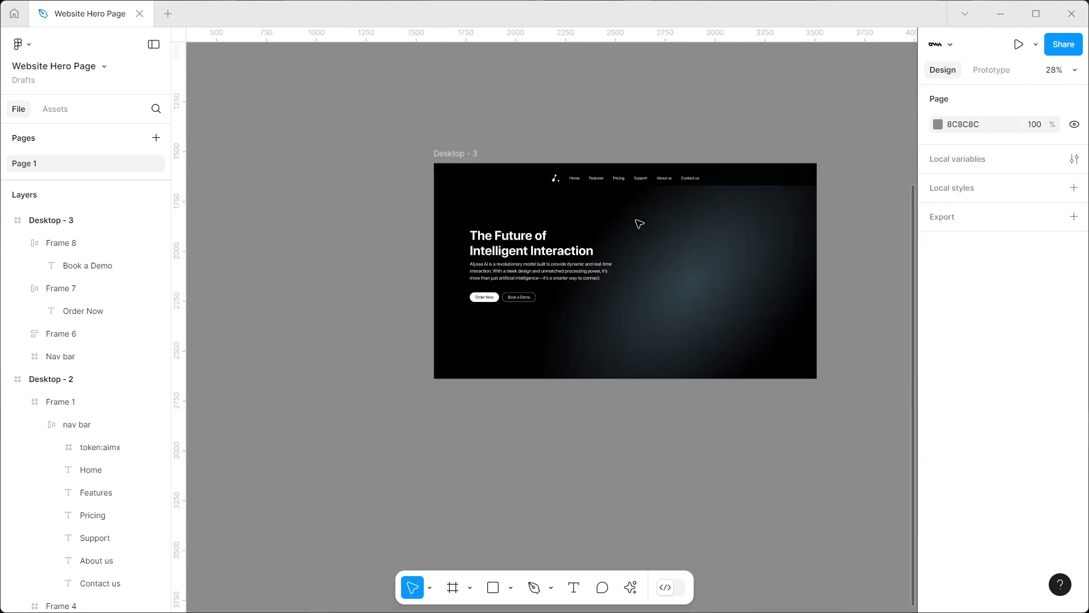
pyautogui.scroll(-5, 487, 309)
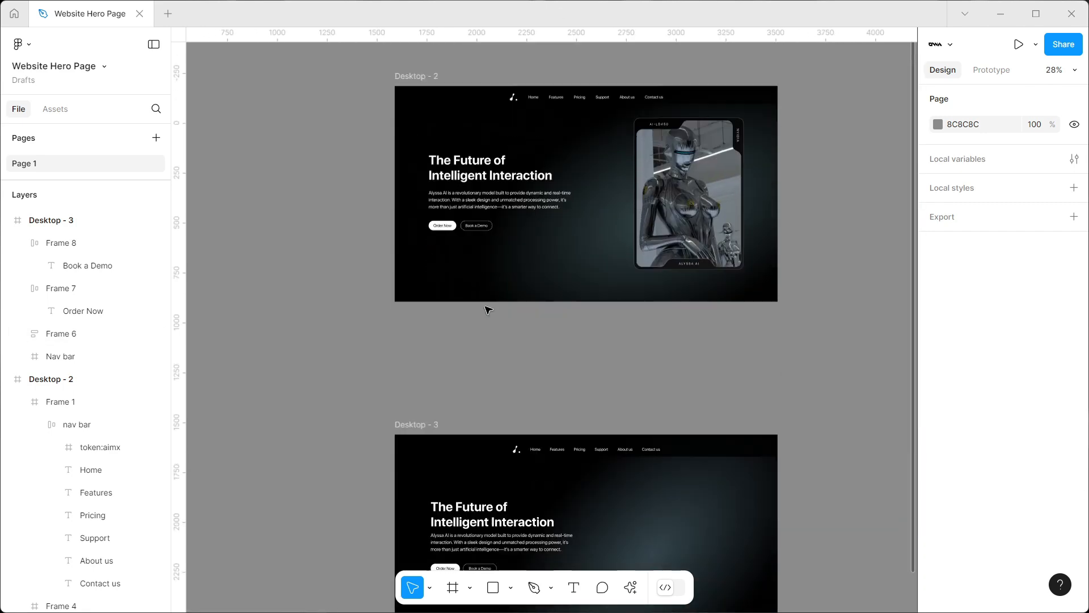
pyautogui.keyDown('ctrl'); pyautogui.scroll(6, 471, 372); pyautogui.keyUp('ctrl')
pyautogui.moveTo(446, 376); pyautogui.dragTo(714, 294)
pyautogui.hotkey('shift', 'a')
pyautogui.keyDown('ctrl'); pyautogui.scroll(-3, 680, 363); pyautogui.keyUp('ctrl')
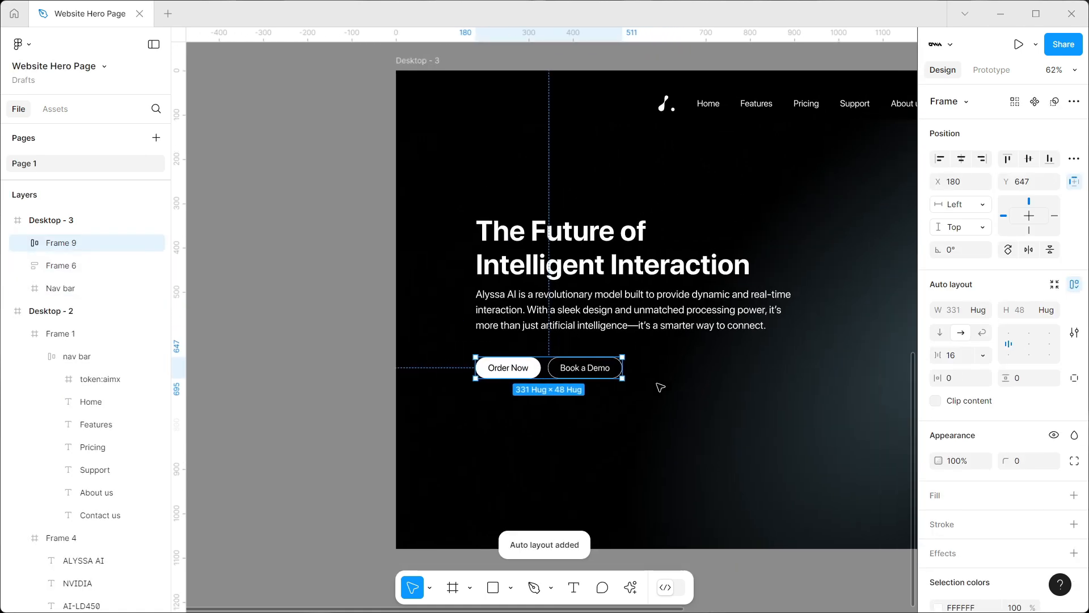
pyautogui.keyDown('shift'); pyautogui.click(595, 288); pyautogui.keyUp('shift')
pyautogui.hotkey('shift', 'a')
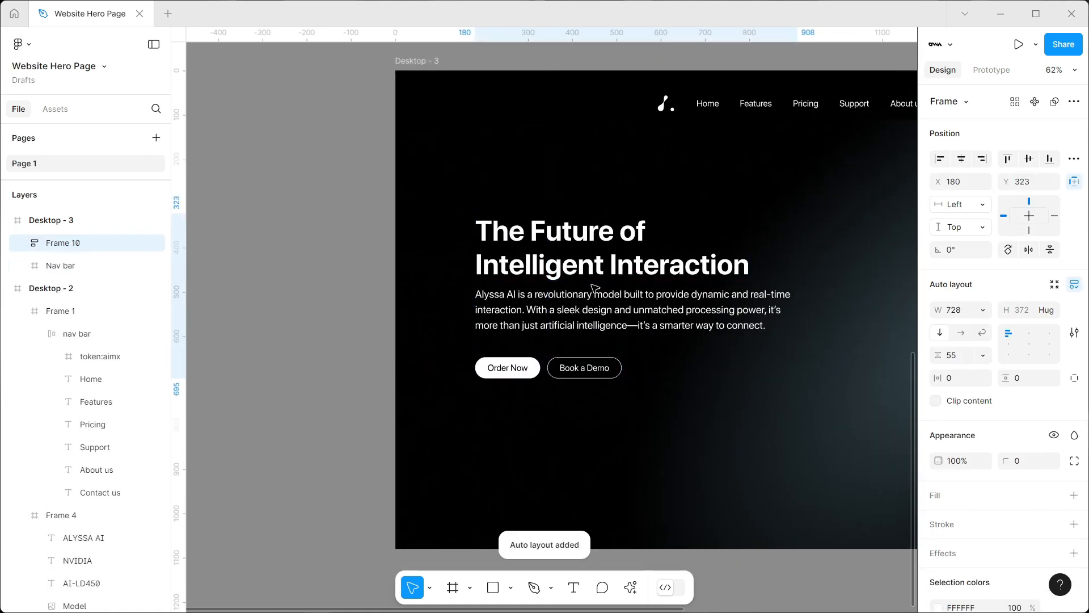
# Draw a rectangle about 562 × 730 in the empty area beside the hero text in Desktop - 3
pyautogui.keyDown('ctrl'); pyautogui.scroll(-3, 600, 341); pyautogui.keyUp('ctrl')
pyautogui.hscroll(3, 604, 379)
pyautogui.click(713, 297)
pyautogui.hscroll(-2, 712, 297)
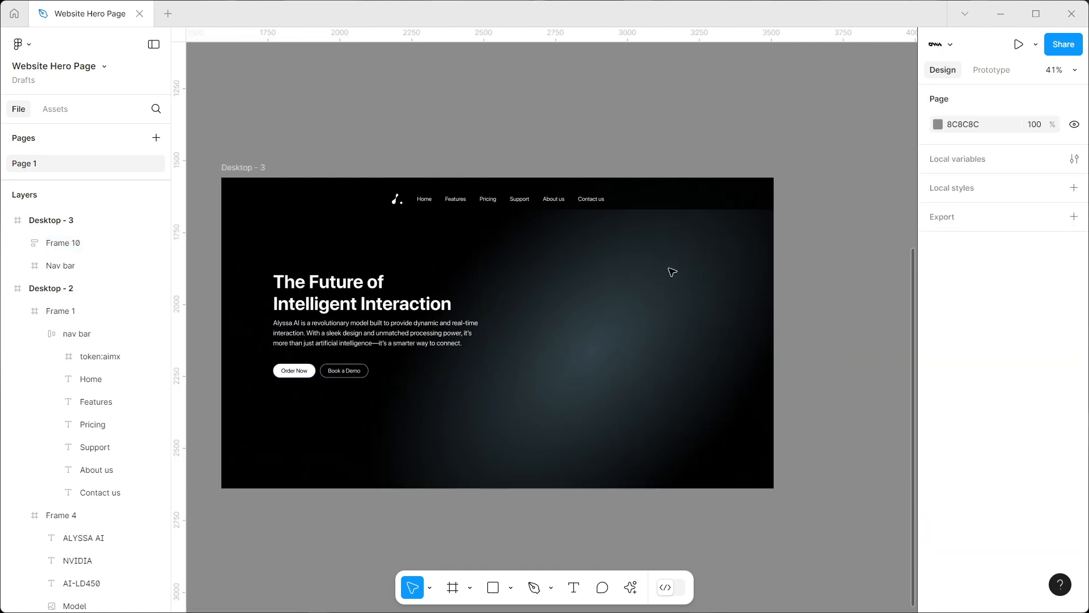
pyautogui.click(492, 593)
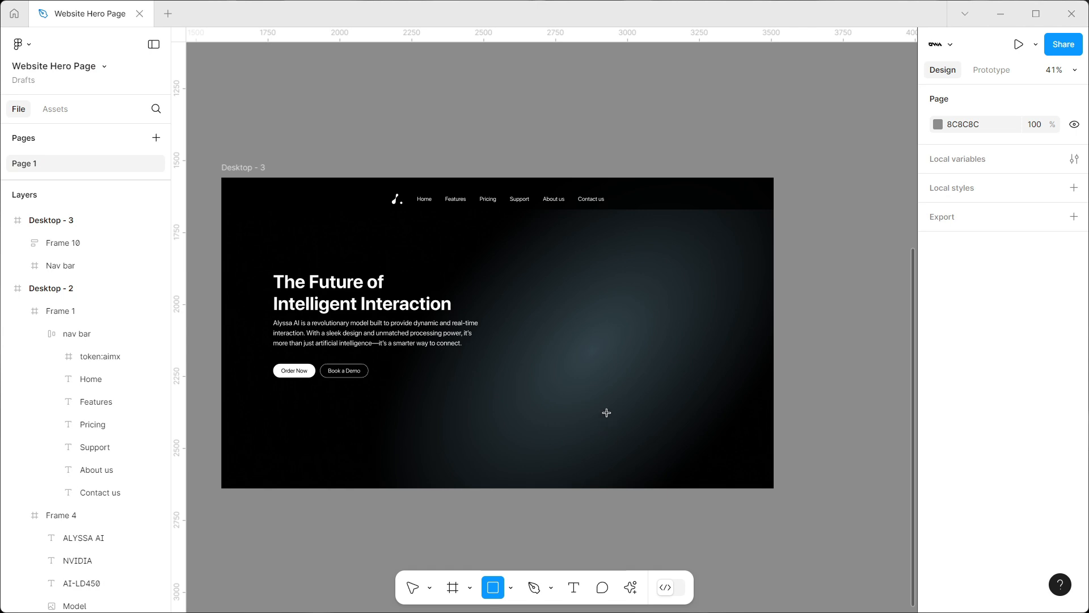
pyautogui.moveTo(565, 238); pyautogui.dragTo(702, 411)
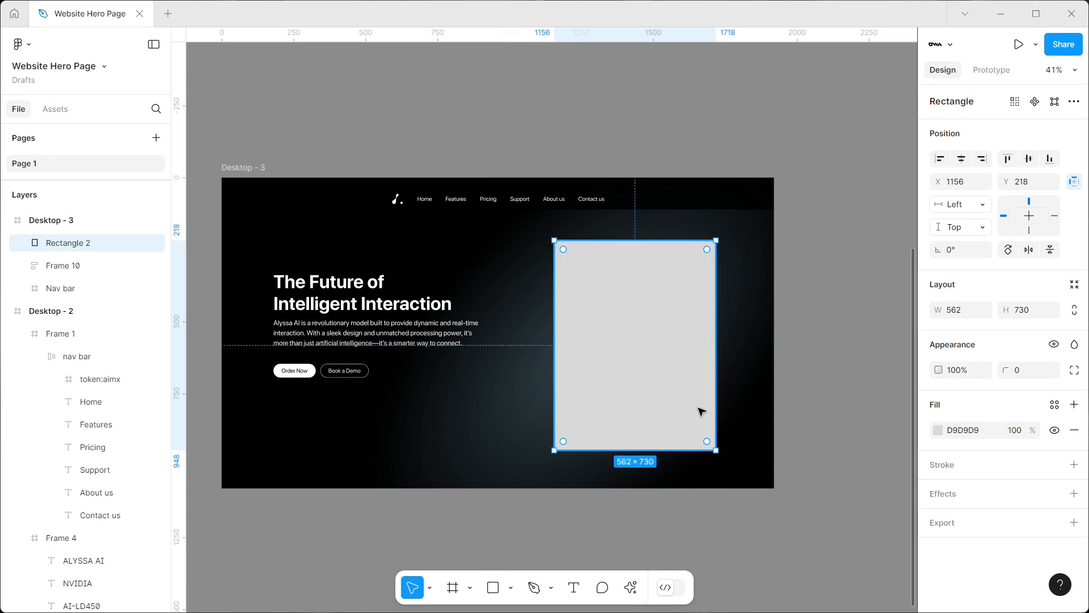
# Check the size of the robot image card in Desktop - 2 and set the new rectangle to 550 × 759
pyautogui.scroll(-5, 647, 324)
pyautogui.scroll(3, 645, 227)
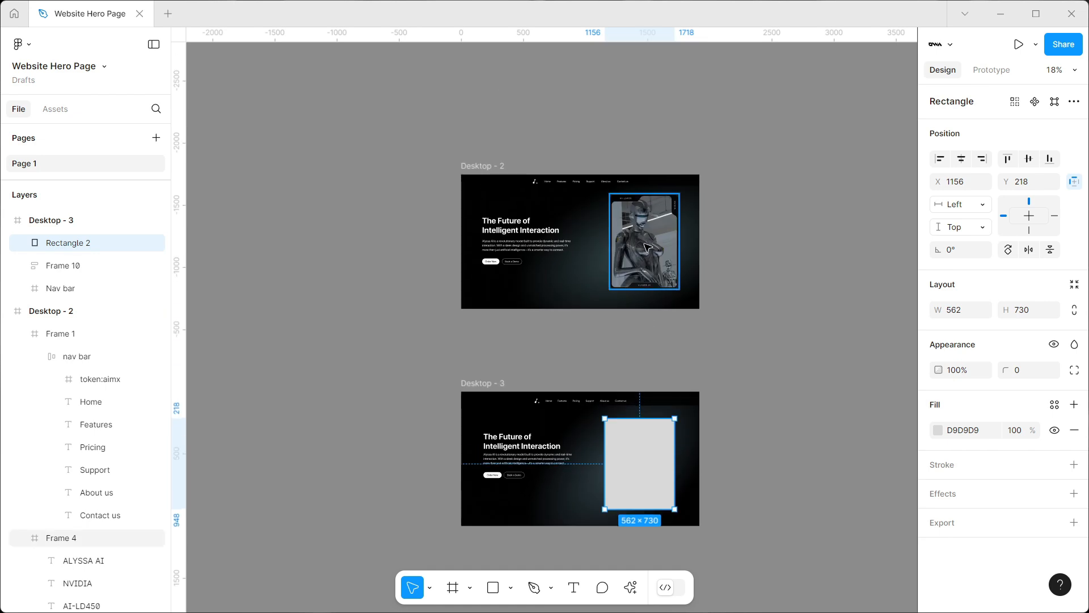
pyautogui.click(647, 247)
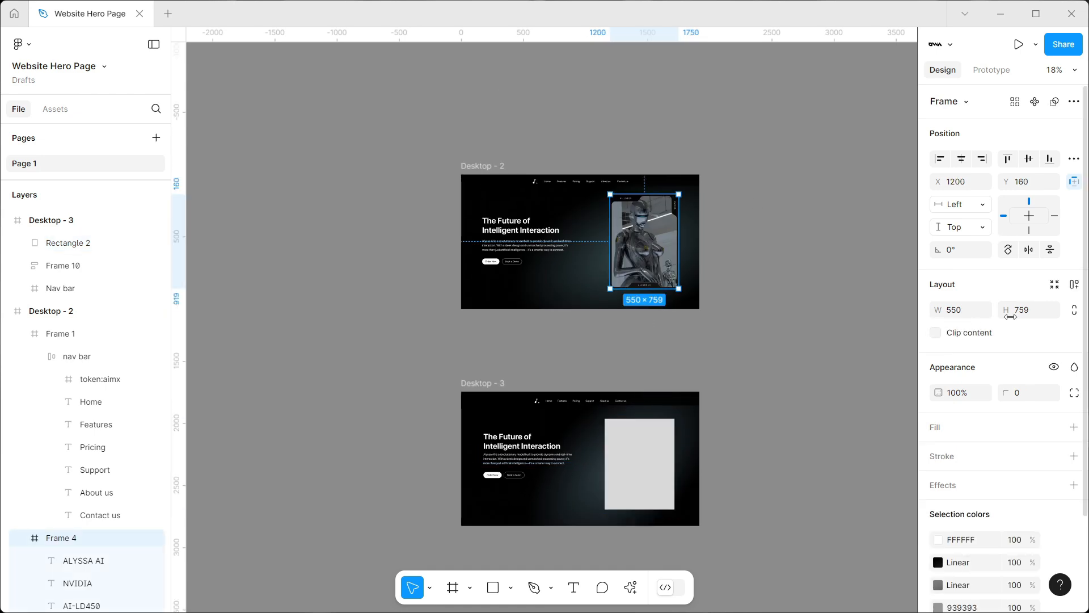
pyautogui.scroll(-2, 669, 364)
pyautogui.click(630, 391)
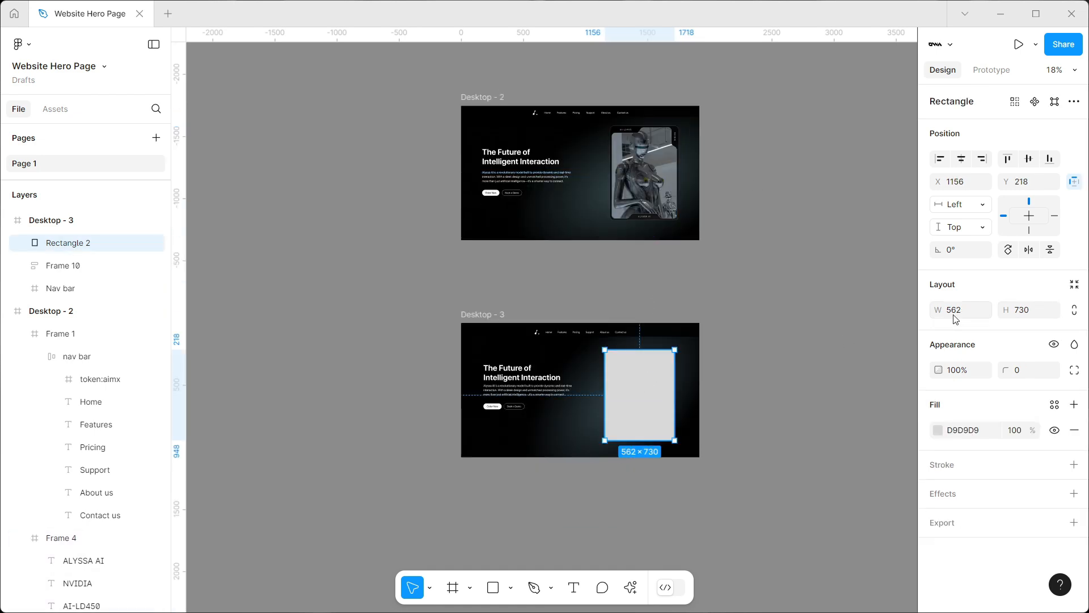
pyautogui.click(1028, 312)
pyautogui.write('759')
pyautogui.press('Return')
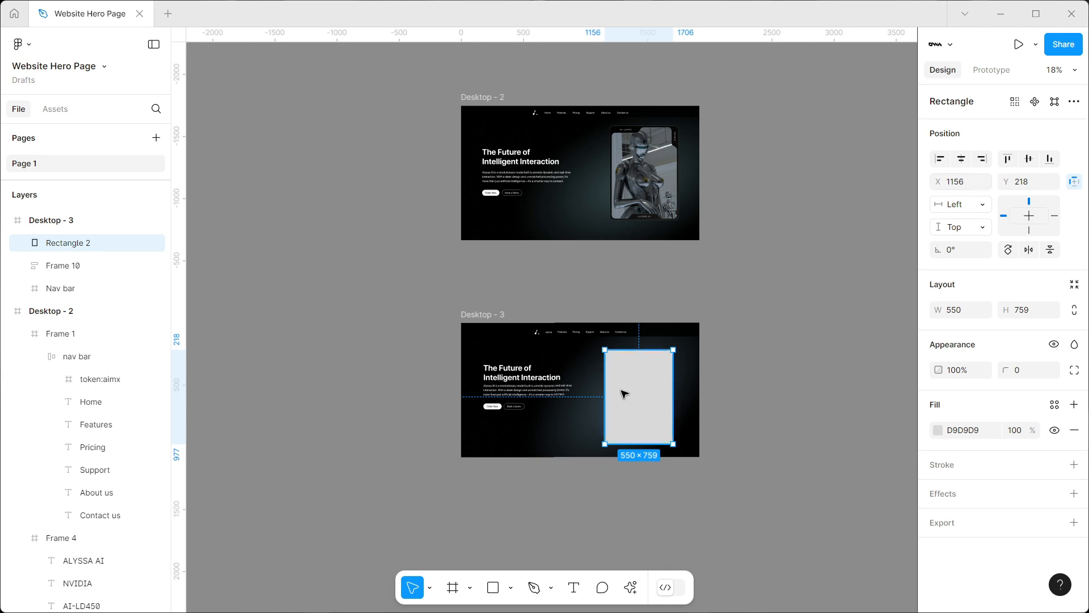
# Move the rectangle to X 1190, Y 203, checking its distances to the frame edges
pyautogui.scroll(5, 633, 396)
pyautogui.moveTo(692, 416); pyautogui.dragTo(696, 411)
pyautogui.press('alt')
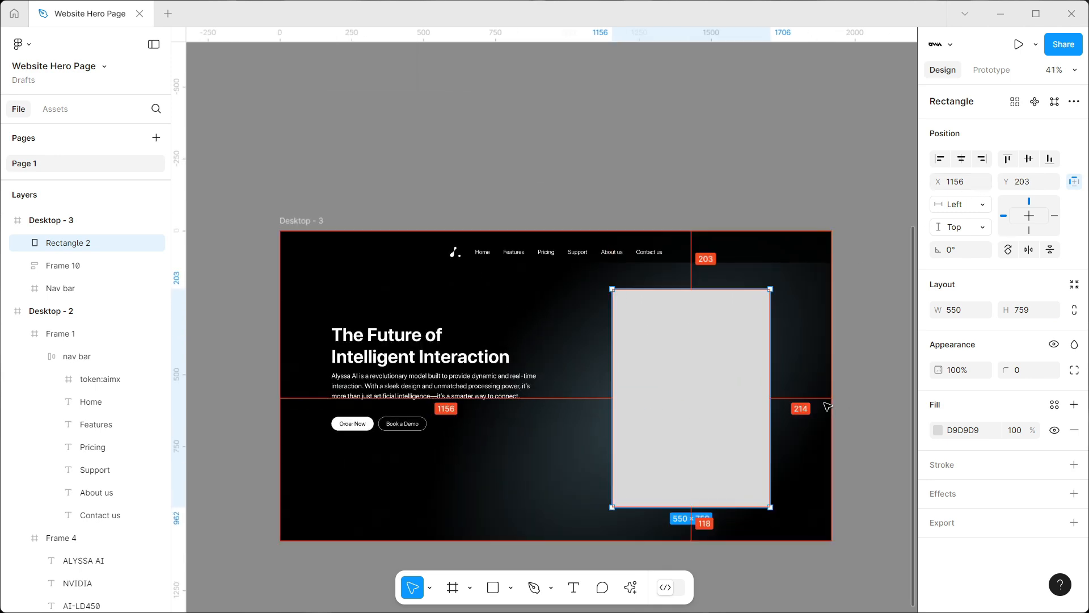
pyautogui.hotkey('shift', 'Right')
pyautogui.hotkey('shift', 'Right')
pyautogui.hotkey('shift', 'Right')
pyautogui.press('Right')
pyautogui.press('Right')
pyautogui.press('Right')
pyautogui.press('Right')
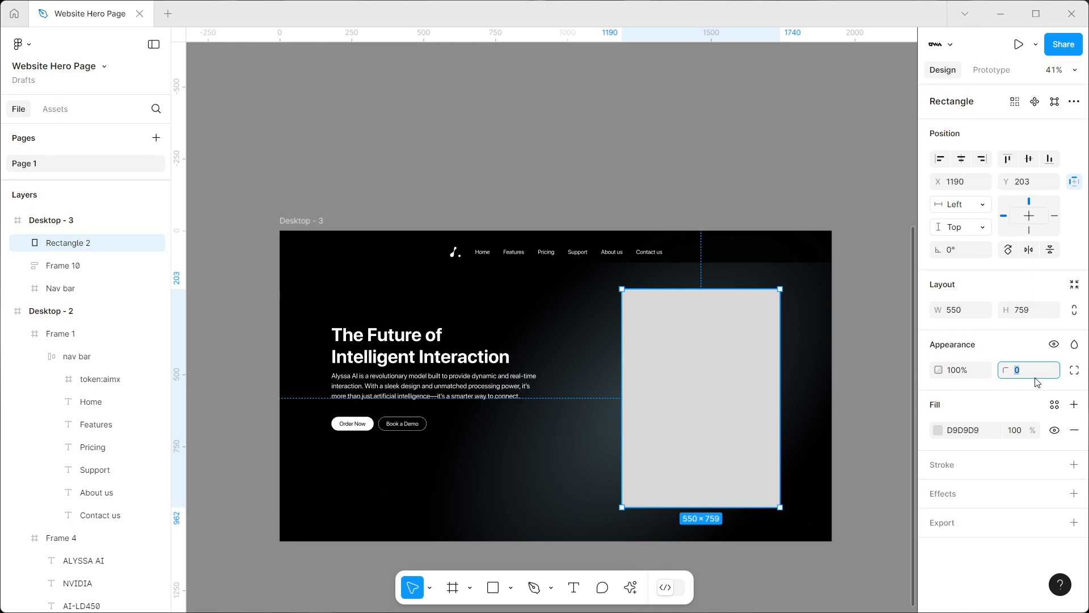
# Set the rectangle's corner radius to 28
pyautogui.write('28')
pyautogui.press('Return')
pyautogui.click(863, 377)
pyautogui.click(678, 397)
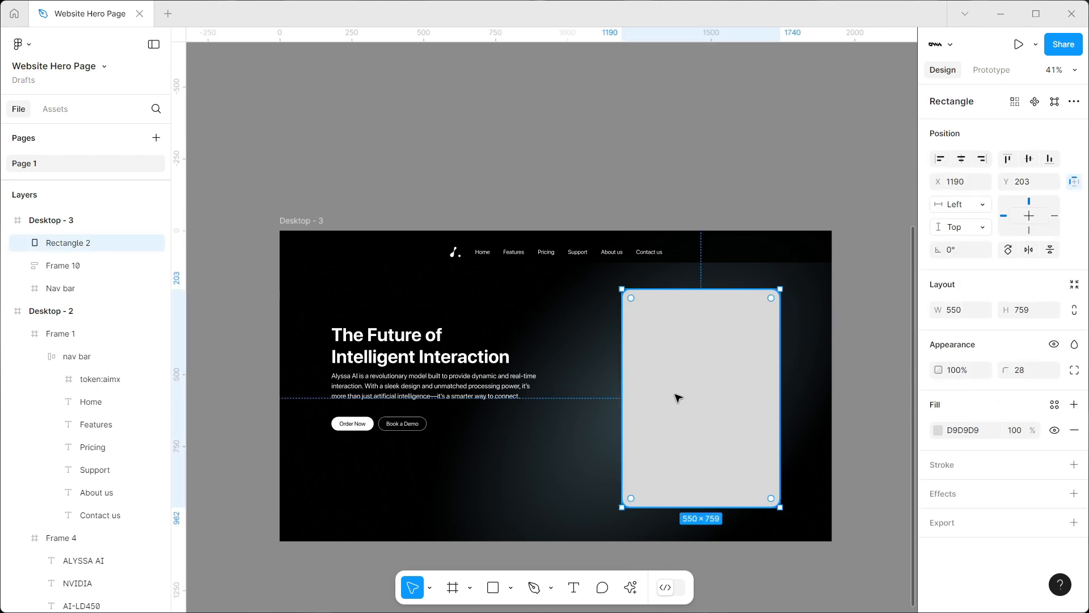
# Duplicate the rounded rectangle in place and set the copy's fill to B8B8B8
pyautogui.hotkey('ctrl', 'd')
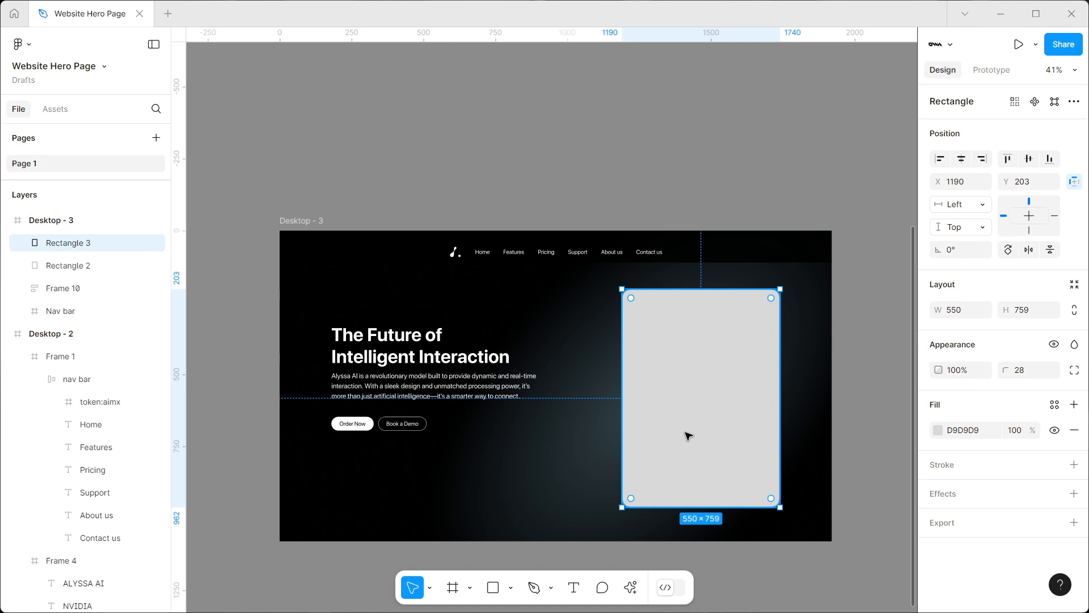
pyautogui.click(938, 431)
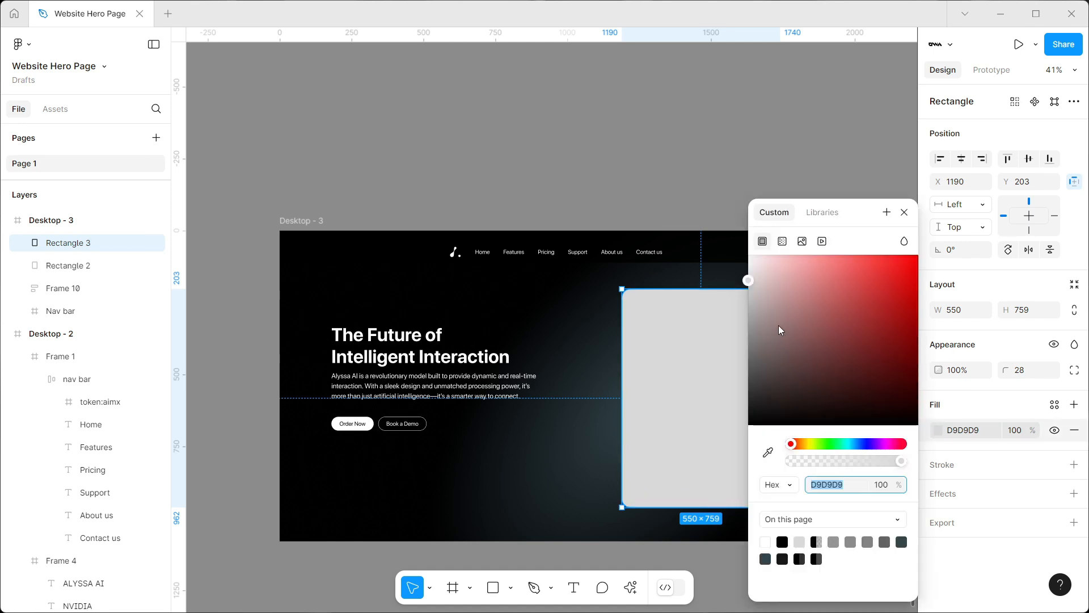
pyautogui.moveTo(764, 311); pyautogui.dragTo(731, 303)
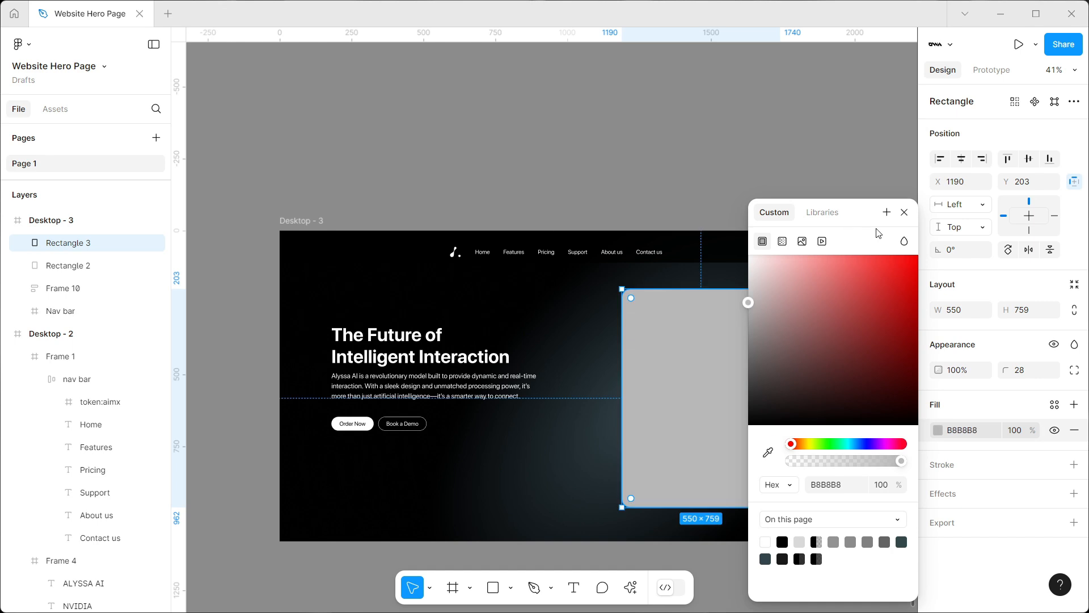
pyautogui.click(907, 215)
# Shrink the darker rectangle to 524 × 723, centred horizontally on the lighter card
pyautogui.moveTo(721, 507); pyautogui.dragTo(719, 495)
pyautogui.scroll(3, 671, 375)
pyautogui.scroll(-2, 671, 376)
pyautogui.hscroll(2, 670, 363)
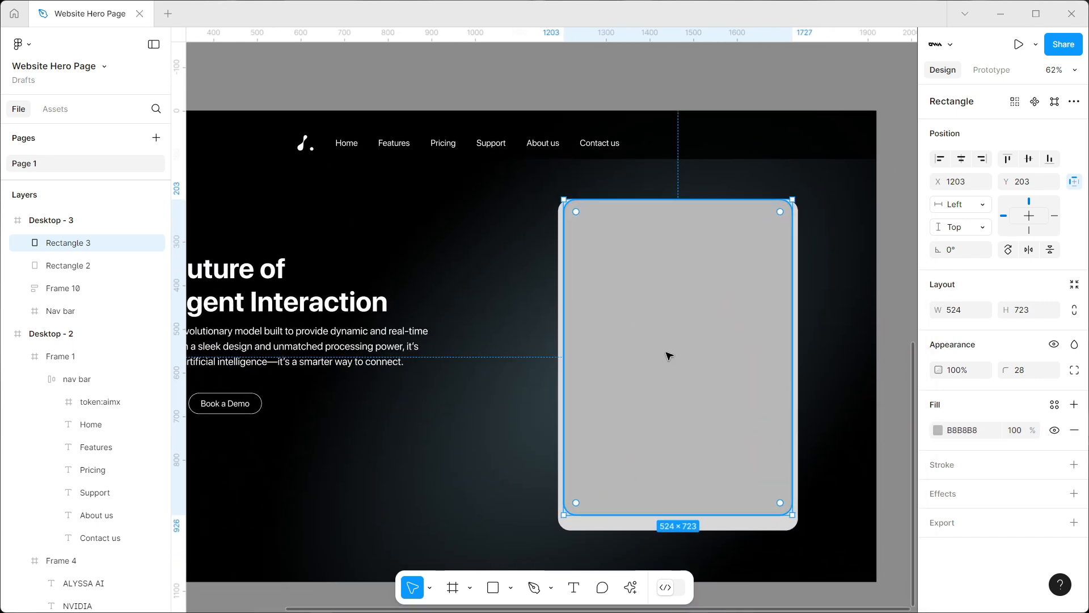
# Centre the darker rectangle vertically on the card, then adjust it to Y 216 with a height of 729
pyautogui.moveTo(669, 350); pyautogui.dragTo(699, 353)
pyautogui.scroll(5, 707, 203)
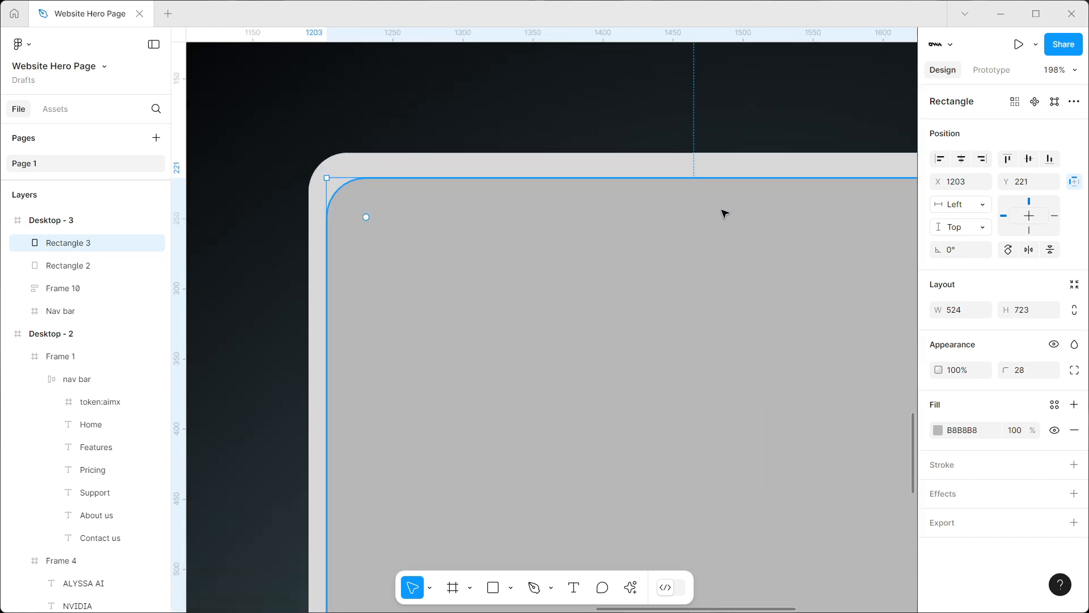
pyautogui.moveTo(700, 172)
pyautogui.mouseDown()
pyautogui.moveTo(718, 154)
pyautogui.moveTo(712, 169)
pyautogui.mouseUp()
pyautogui.press('Up')
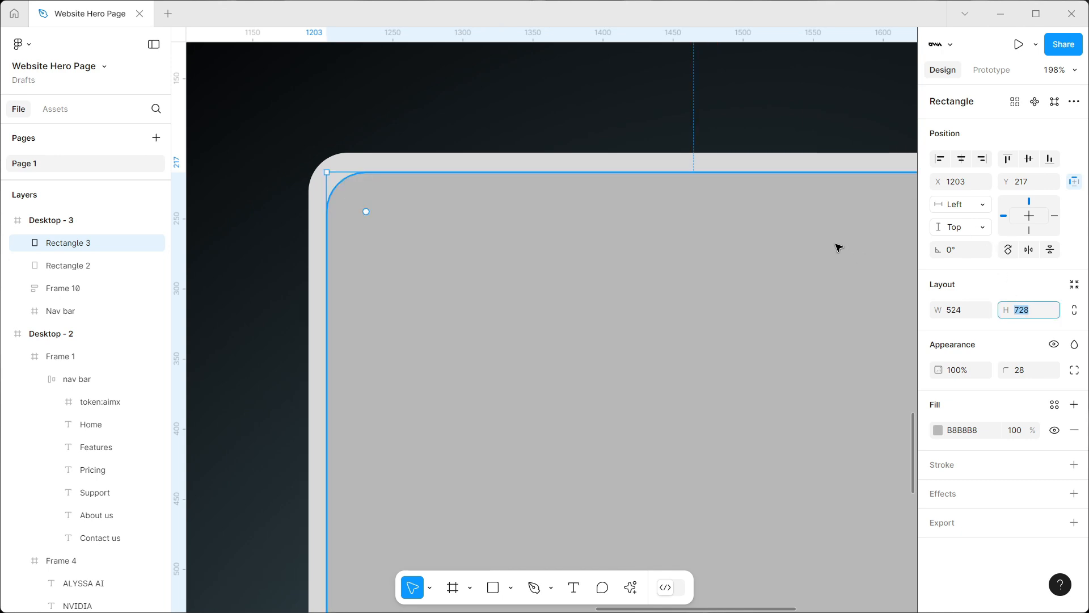
pyautogui.press('alt')
pyautogui.press('Up')
pyautogui.press('alt')
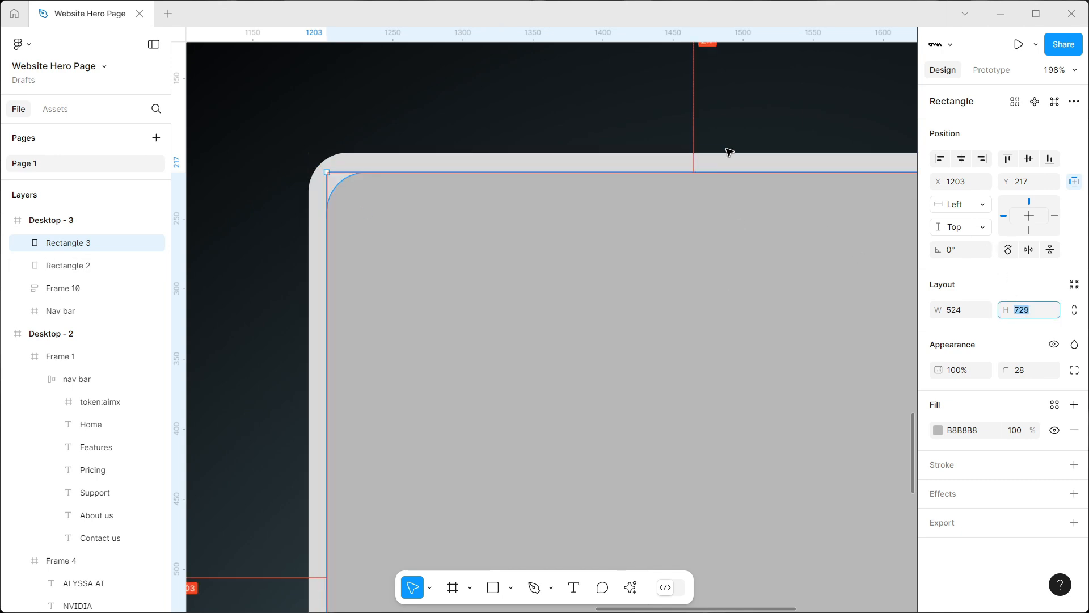
pyautogui.click(714, 211)
pyautogui.press('Up')
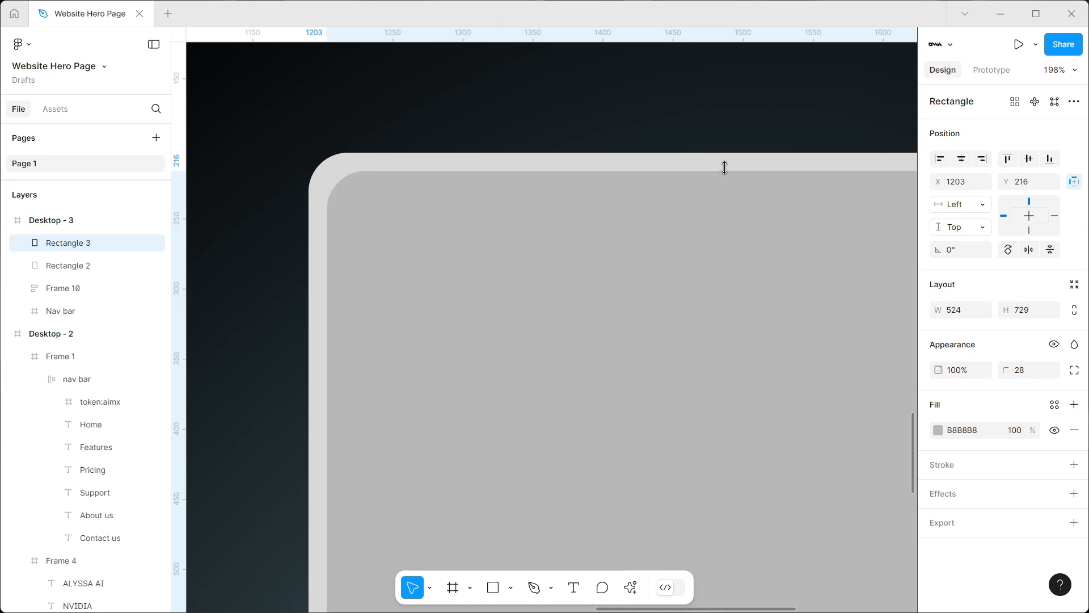
# Extend the darker rectangle's bottom edge to a height of 733 and check its margins inside the lighter card
pyautogui.scroll(-9, 662, 294)
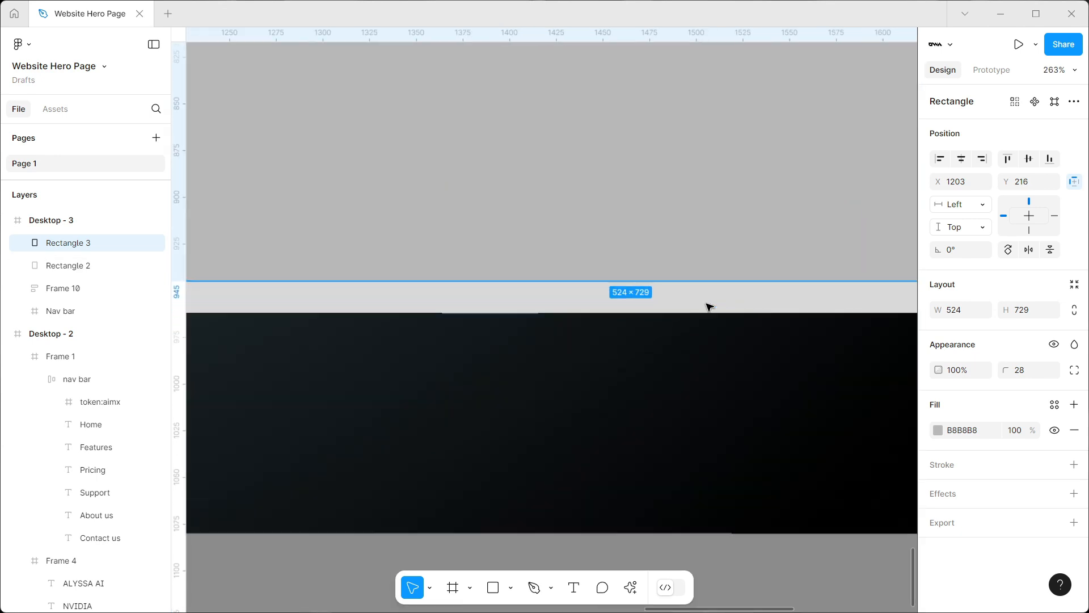
pyautogui.scroll(5, 707, 306)
pyautogui.moveTo(673, 281); pyautogui.dragTo(684, 296)
pyautogui.scroll(5, 675, 286)
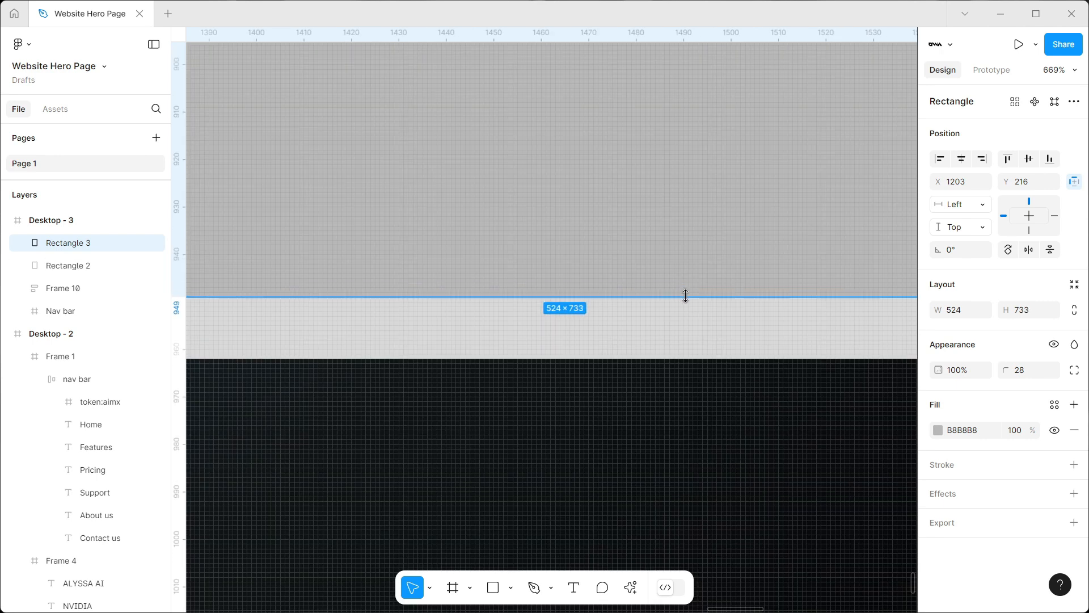
pyautogui.scroll(-6, 567, 334)
pyautogui.press('alt')
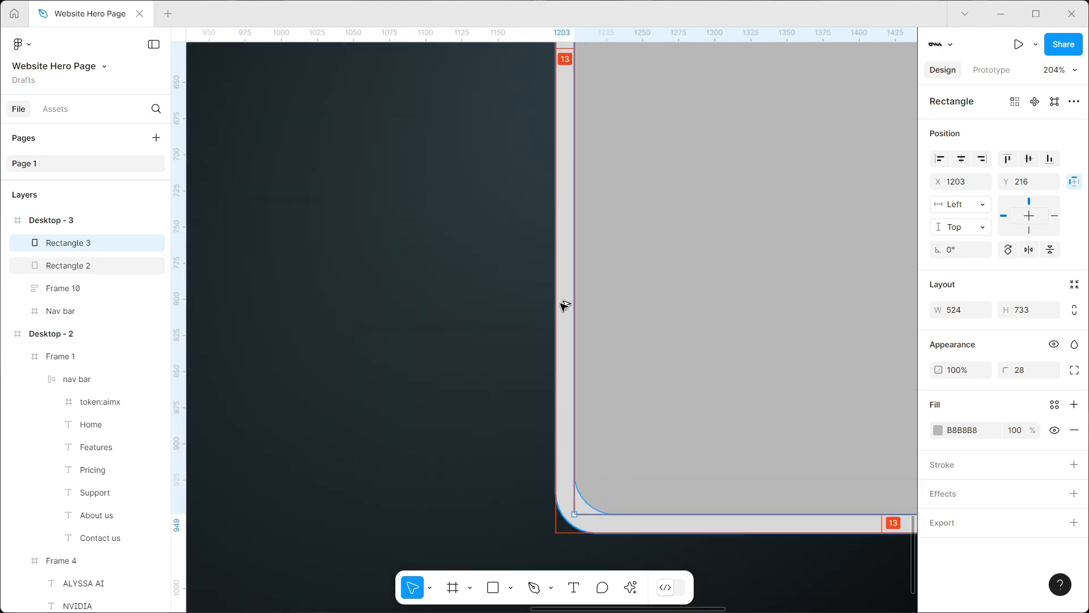
pyautogui.hscroll(10, 591, 122)
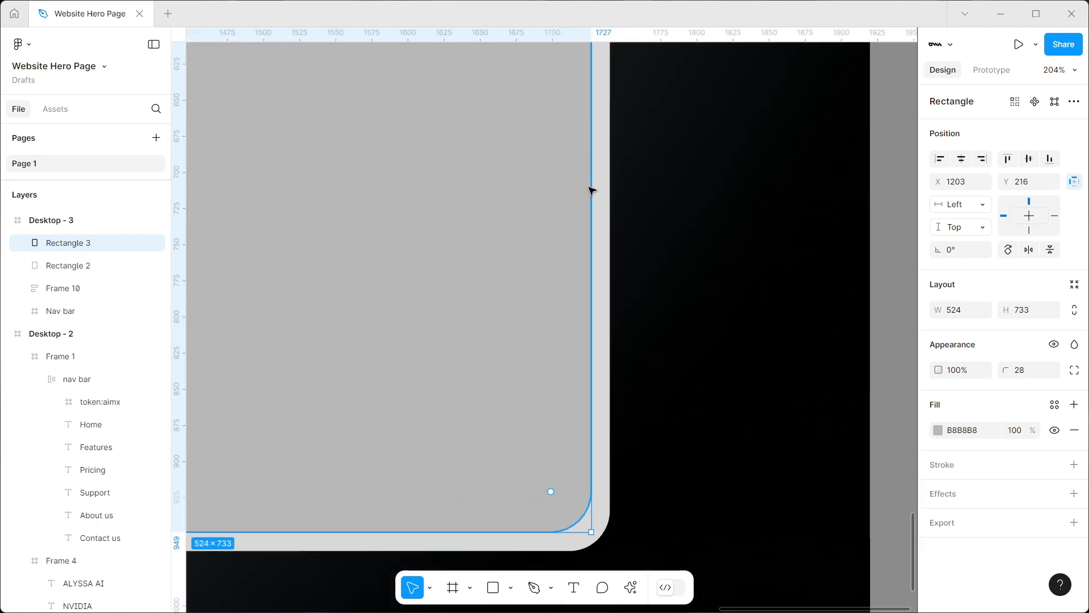
pyautogui.scroll(-6, 778, 194)
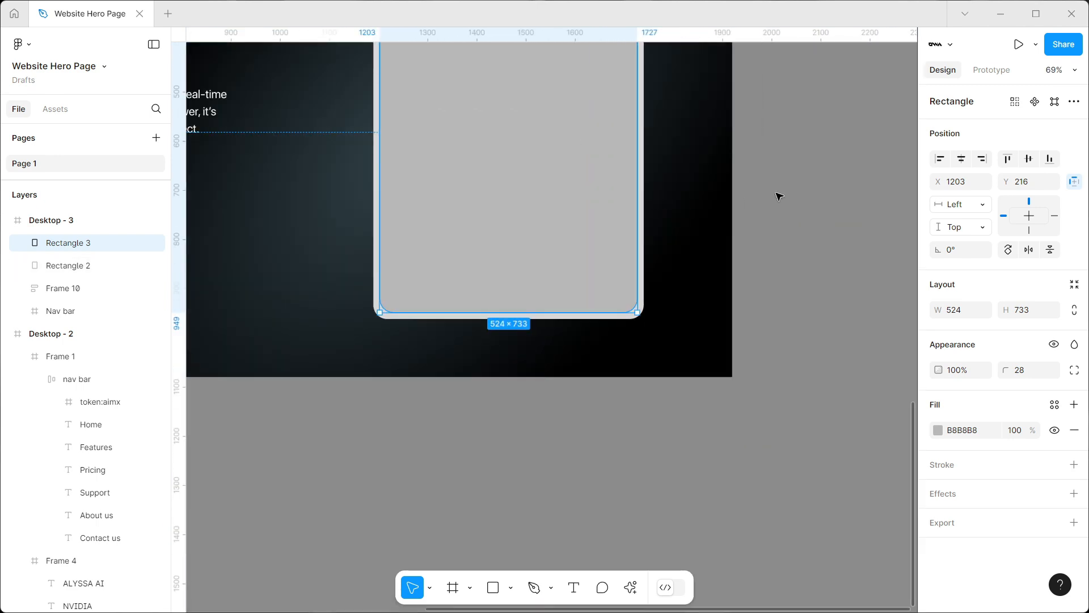
# Compare the grey inner rectangle with the notched image card in the Desktop - 2 reference design
pyautogui.click(778, 195)
pyautogui.scroll(-4, 778, 194)
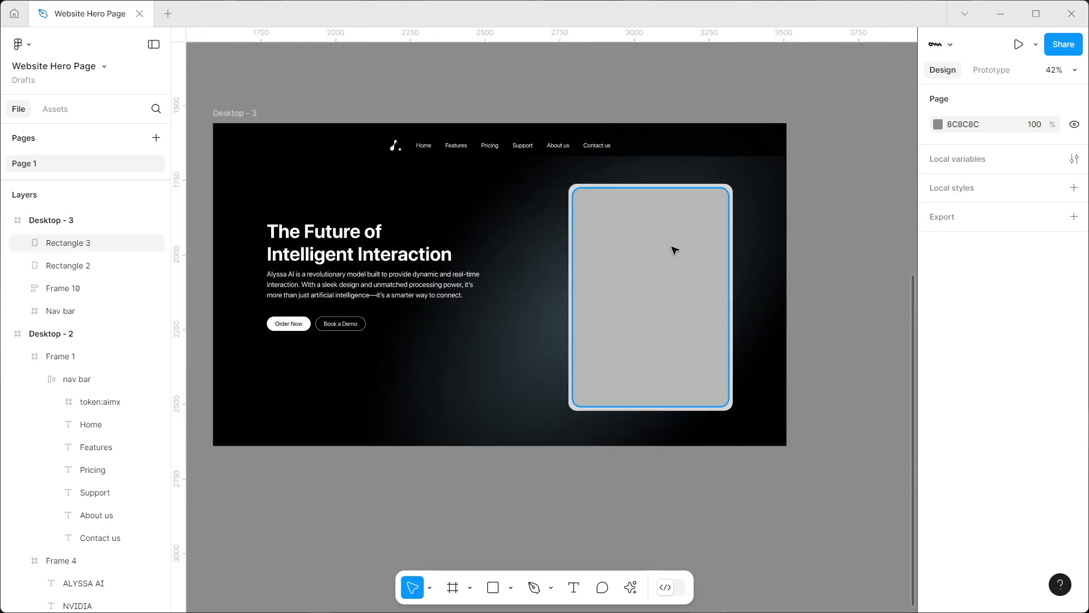
pyautogui.click(670, 265)
pyautogui.scroll(-4, 704, 244)
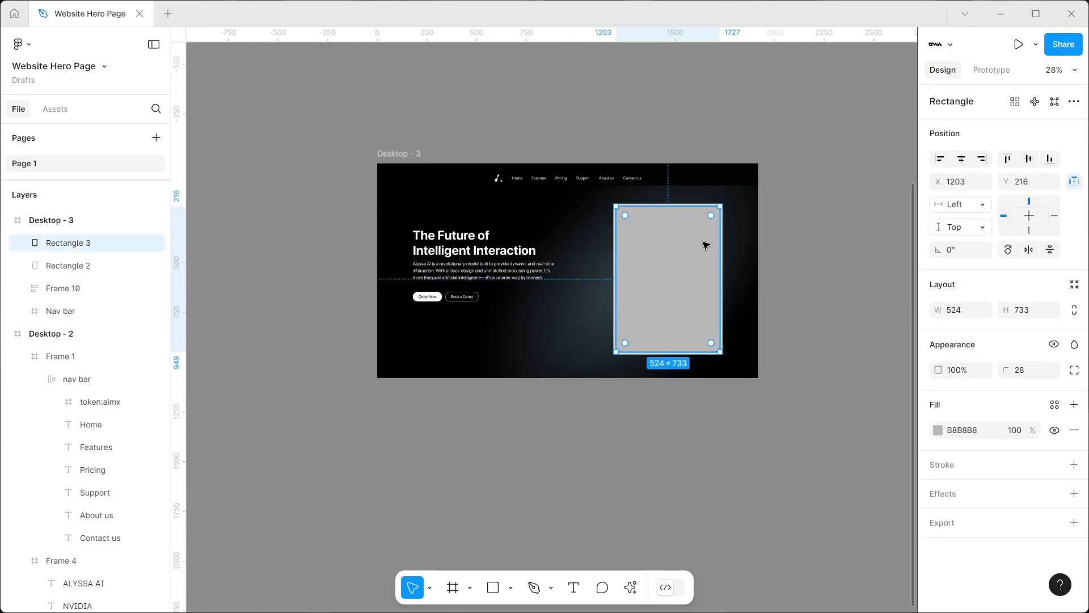
pyautogui.scroll(8, 704, 248)
pyautogui.scroll(-3, 703, 251)
pyautogui.scroll(5, 669, 255)
pyautogui.scroll(1, 666, 249)
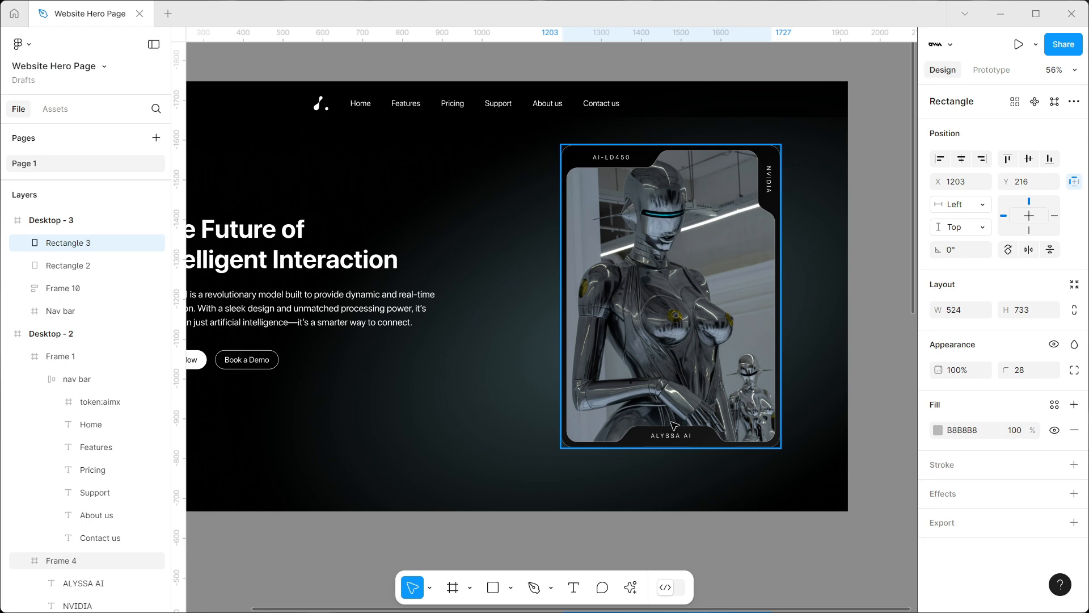
pyautogui.scroll(-10, 590, 261)
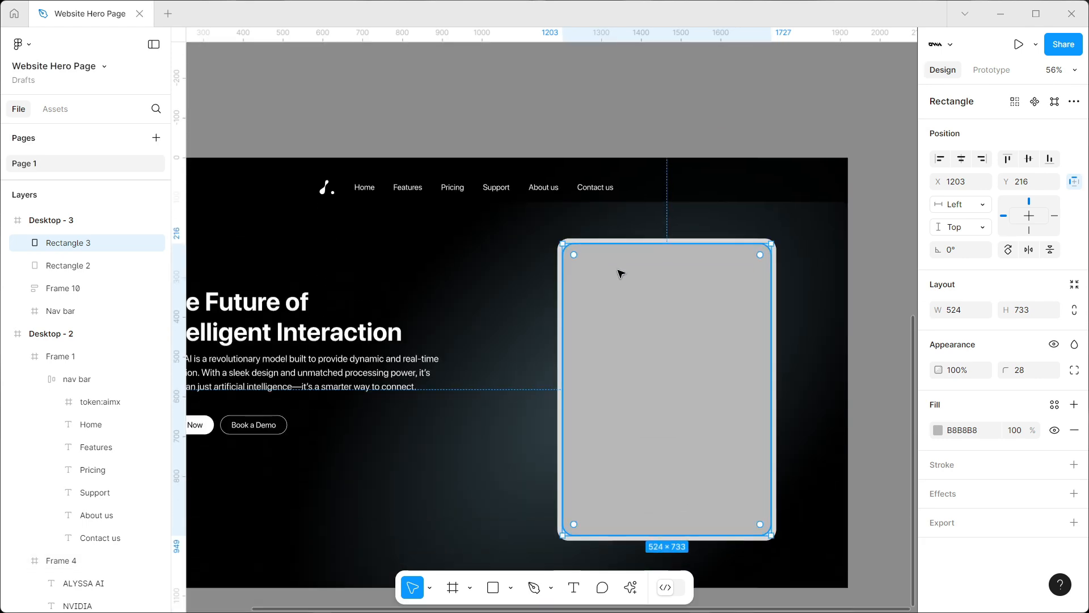
# Notch the grey shape's top-left: add a top-edge point at X 1465, lower the corner to Y 257 and slant the joining edge
pyautogui.doubleClick(620, 273)
pyautogui.scroll(5, 618, 273)
pyautogui.scroll(2, 621, 273)
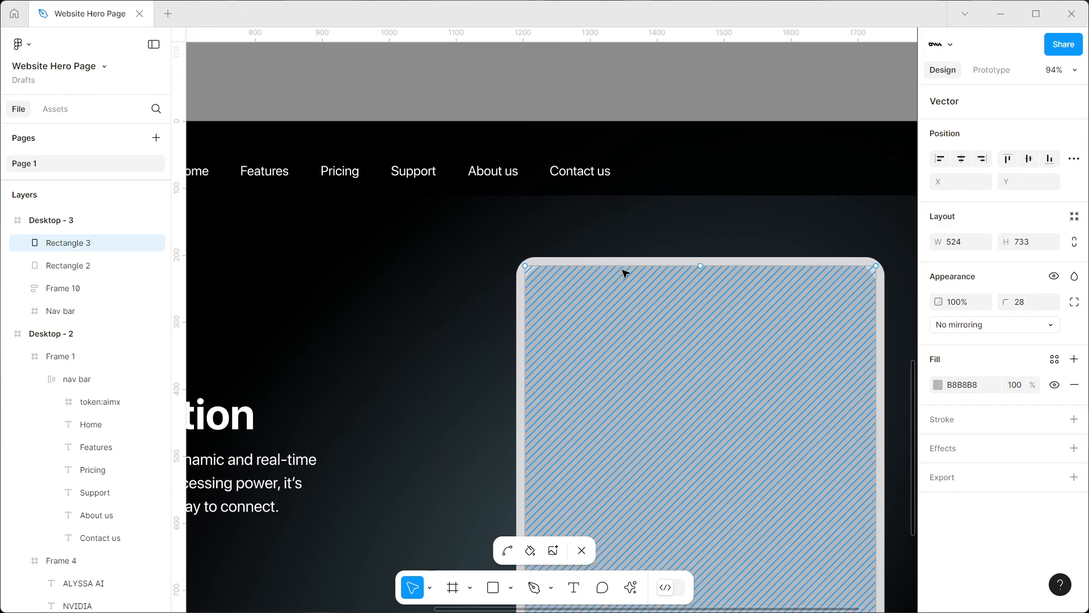
pyautogui.click(702, 266)
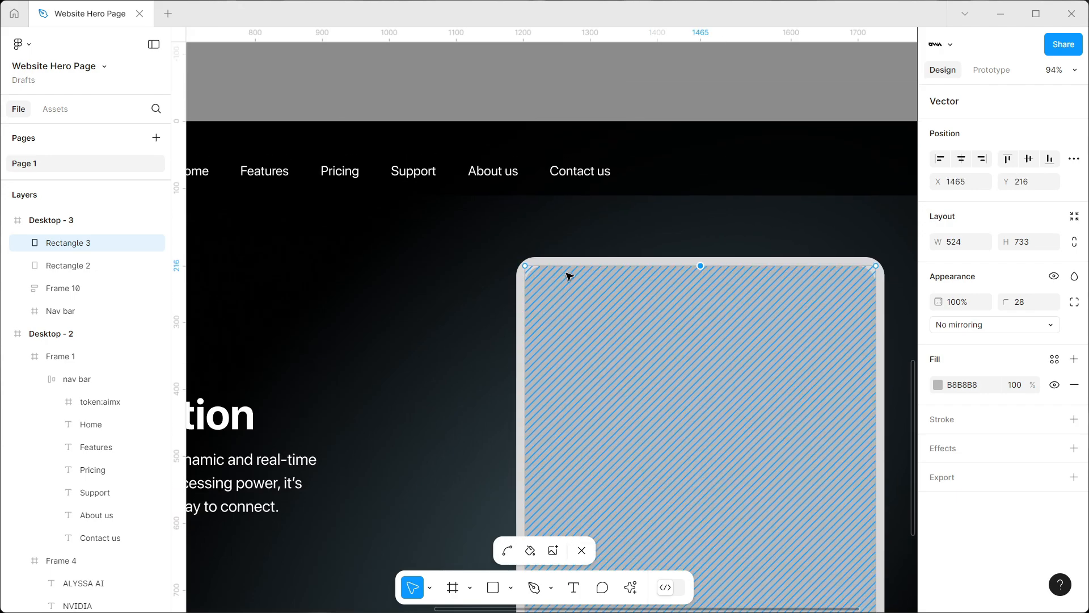
pyautogui.click(526, 266)
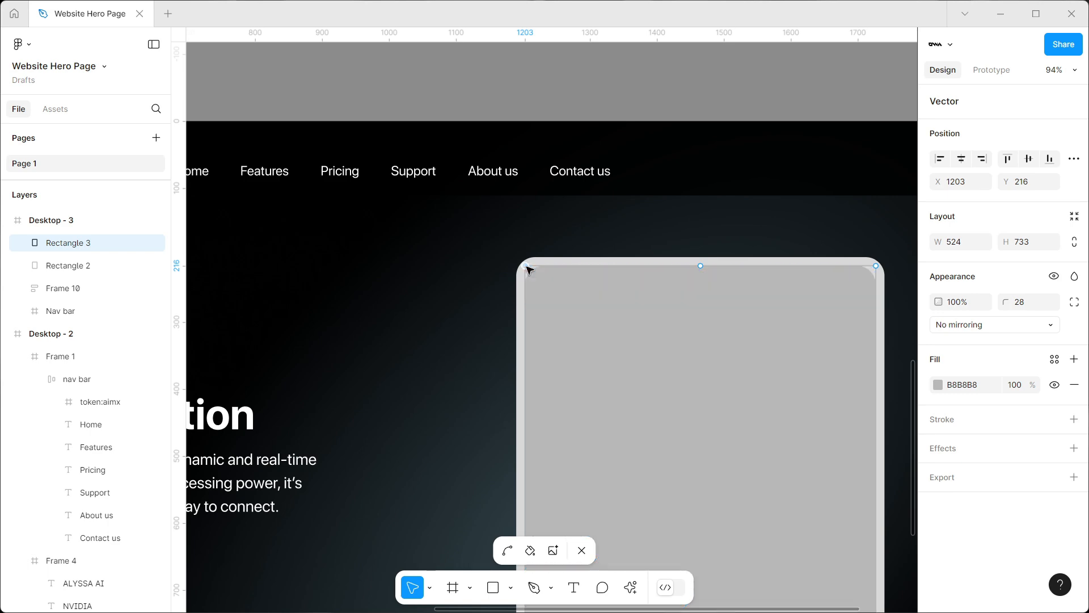
pyautogui.moveTo(525, 266); pyautogui.dragTo(526, 293)
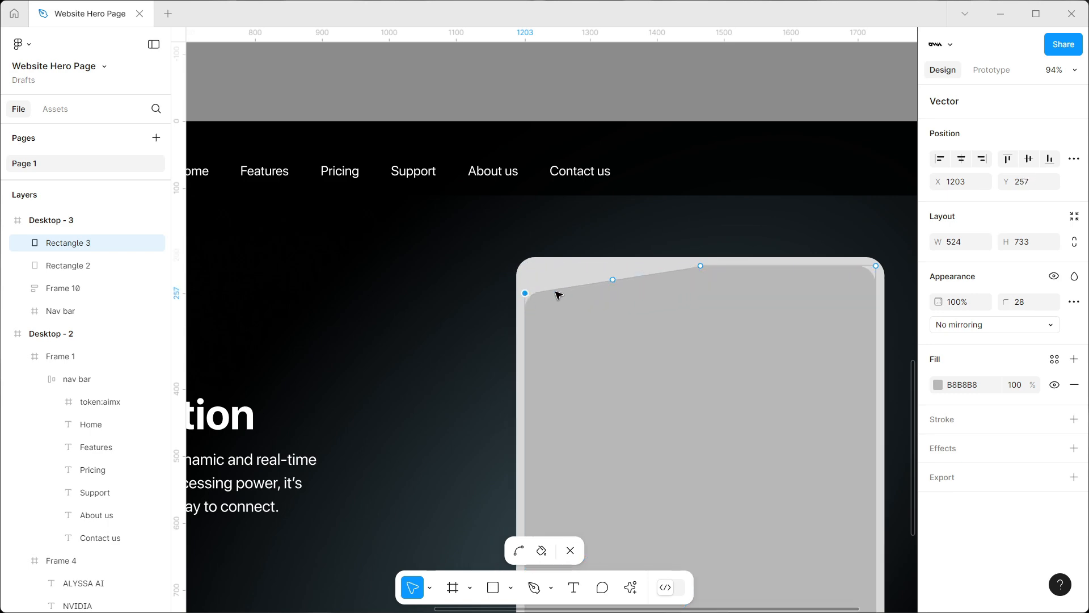
pyautogui.moveTo(615, 280); pyautogui.dragTo(668, 293)
pyautogui.click(752, 339)
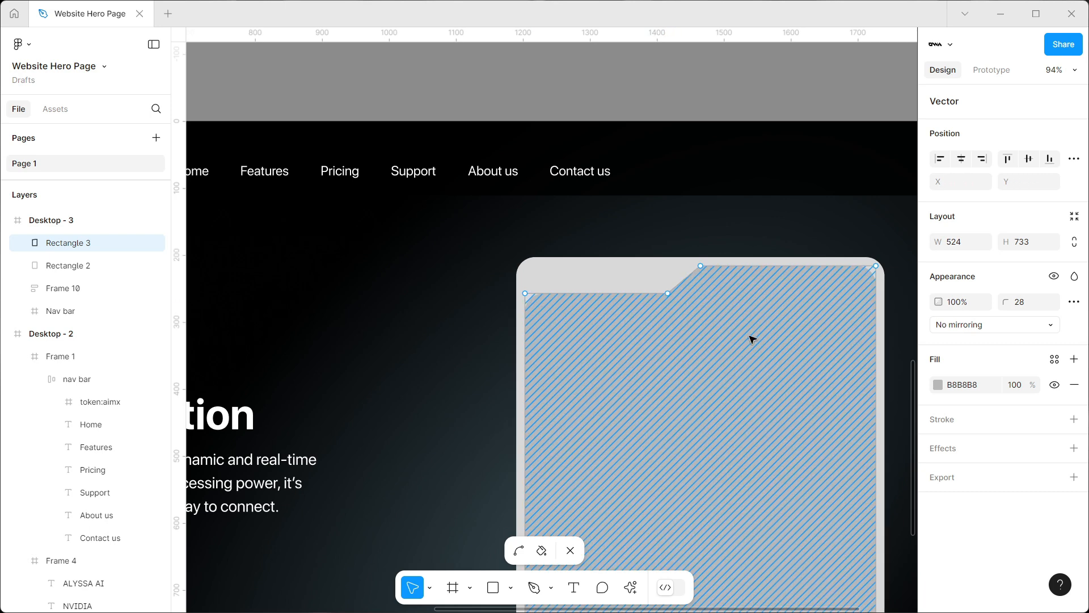
# Add two points along the grey shape's right edge and move the upper one to about Y 345
pyautogui.hscroll(5, 752, 339)
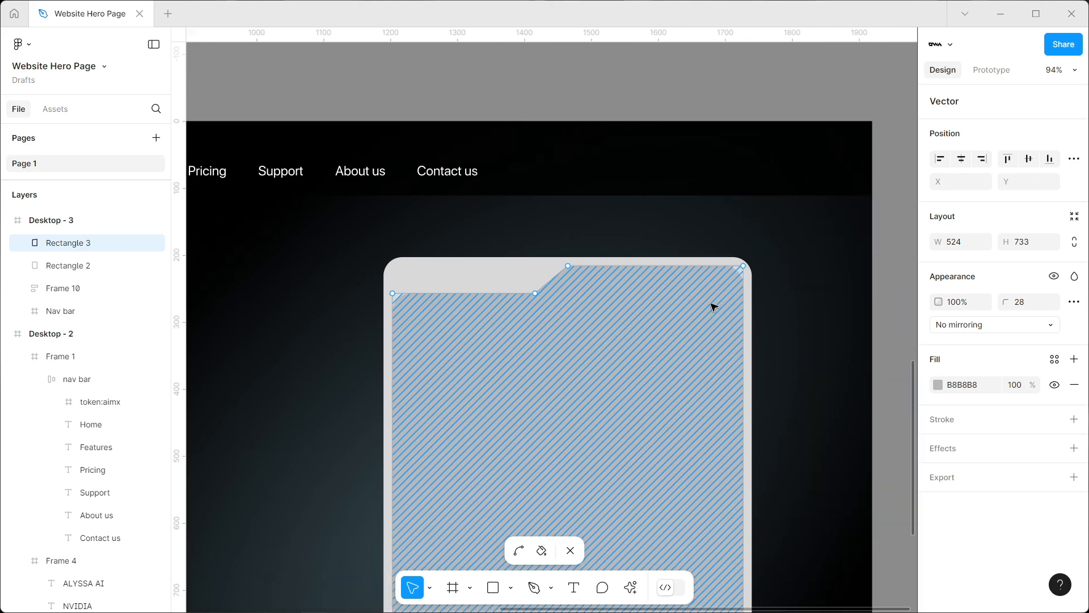
pyautogui.click(743, 266)
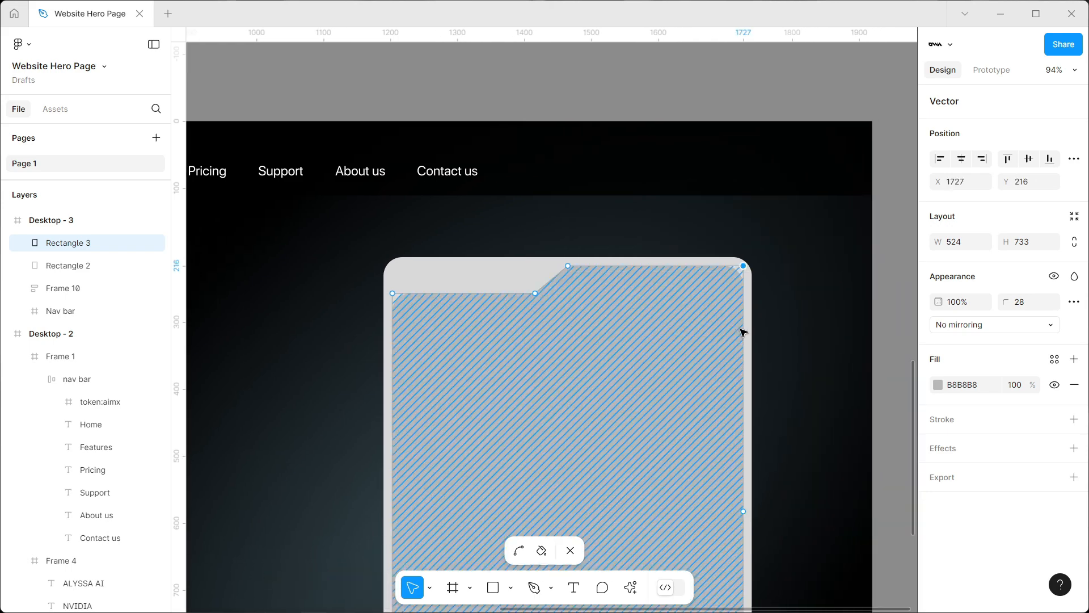
pyautogui.click(744, 511)
pyautogui.click(744, 390)
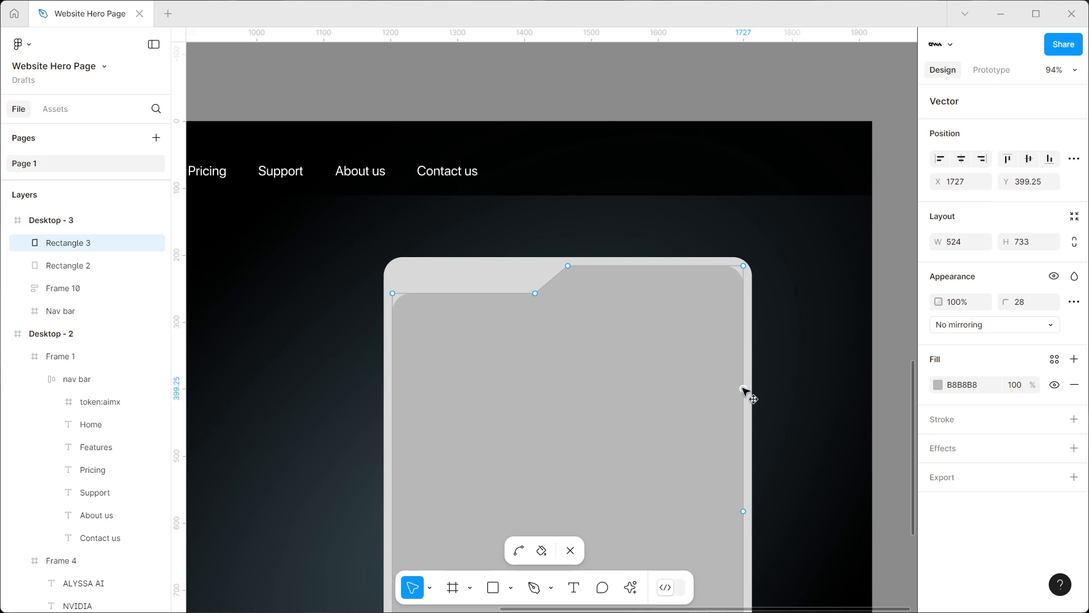
pyautogui.moveTo(744, 390); pyautogui.dragTo(744, 352)
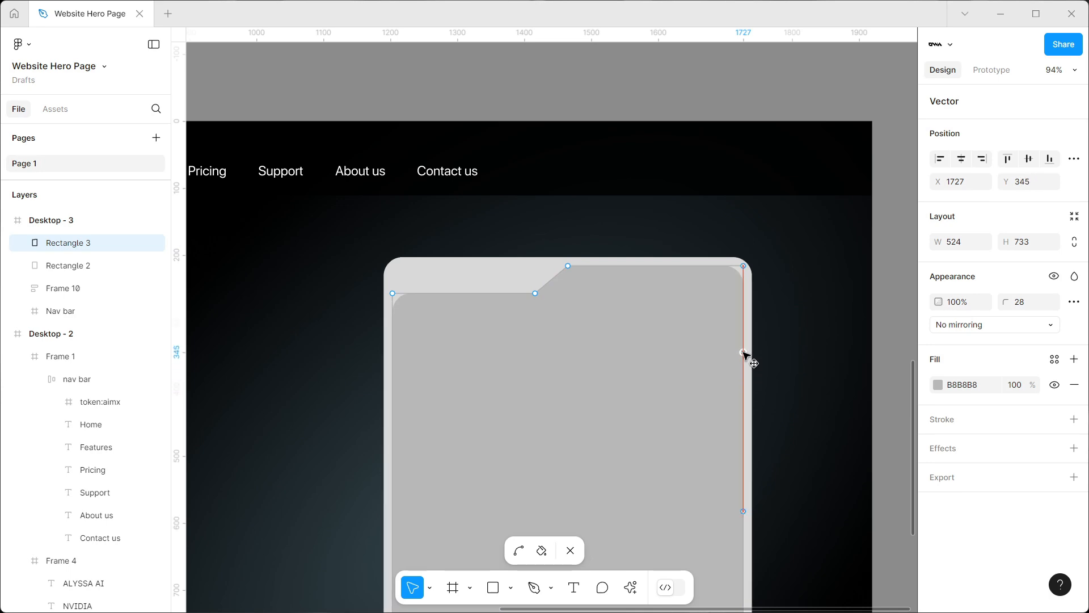
# Notch the grey shape's top-right by moving its corner to X 1688 and running the slanted edge from Y 323.5 to Y 362
pyautogui.moveTo(744, 266); pyautogui.dragTo(718, 267)
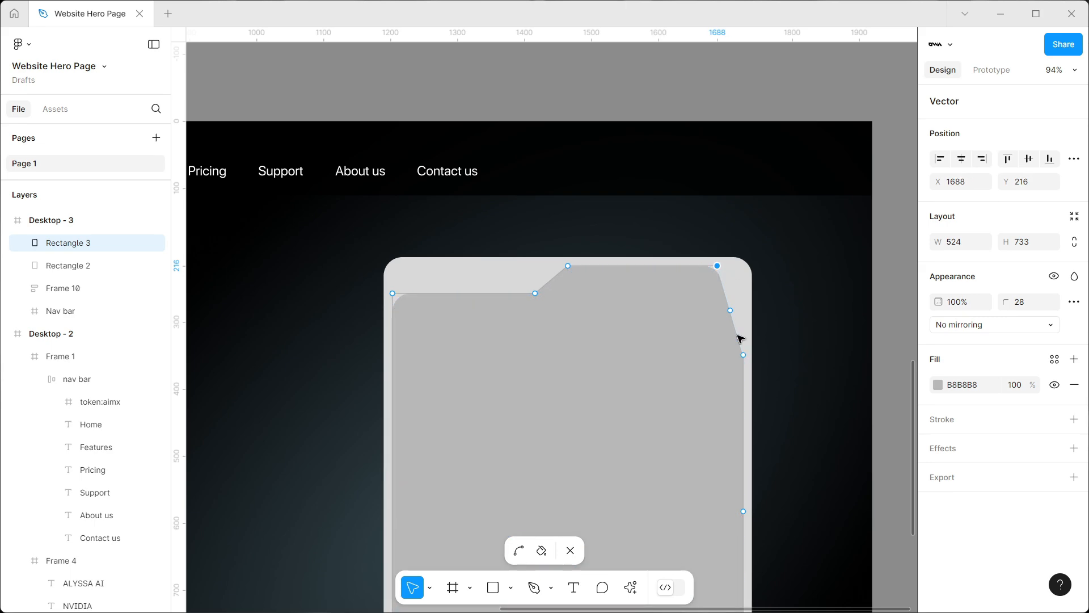
pyautogui.moveTo(735, 312); pyautogui.dragTo(717, 336)
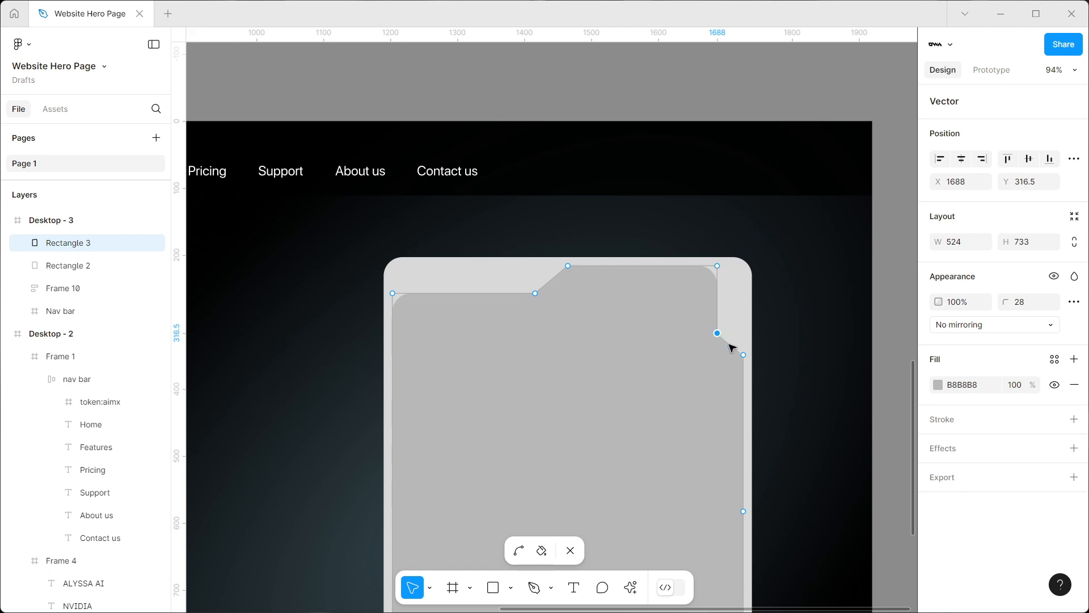
pyautogui.moveTo(743, 355); pyautogui.dragTo(744, 364)
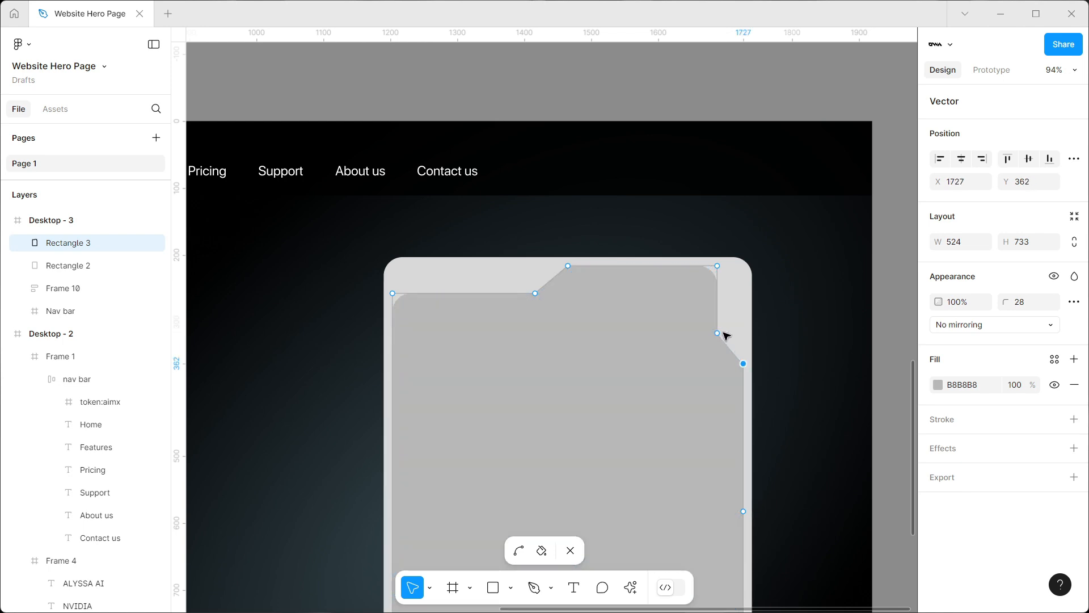
pyautogui.click(721, 334)
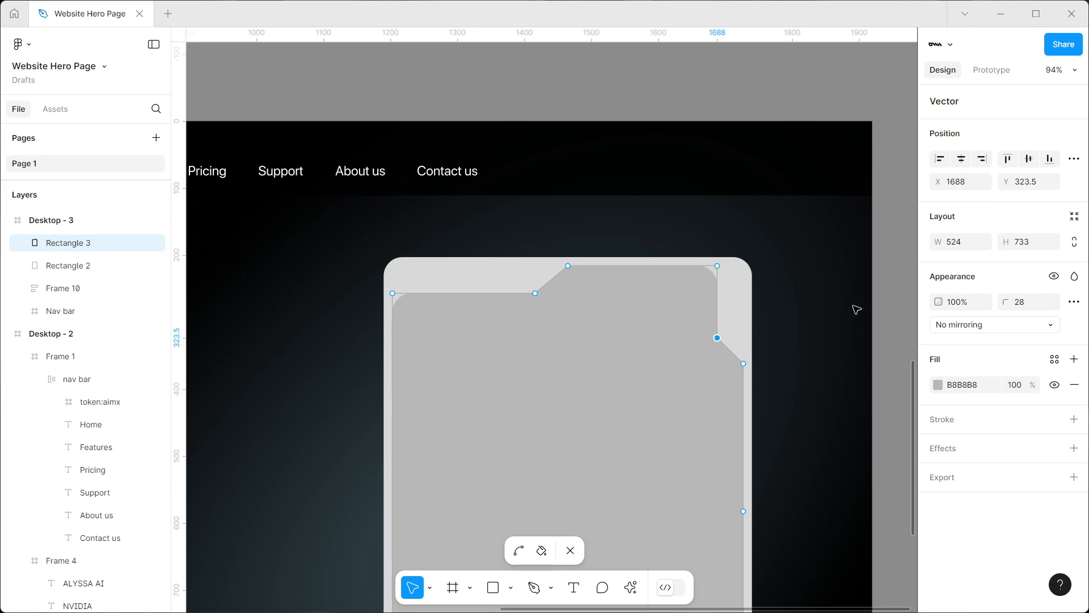
pyautogui.scroll(-3, 858, 304)
pyautogui.press('Escape')
# Lengthen the right-hand notch to match the reference card, placing its slanted edge's points at Y 349.5 and Y 391.5
pyautogui.press('Escape')
pyautogui.moveTo(868, 303); pyautogui.dragTo(778, 332)
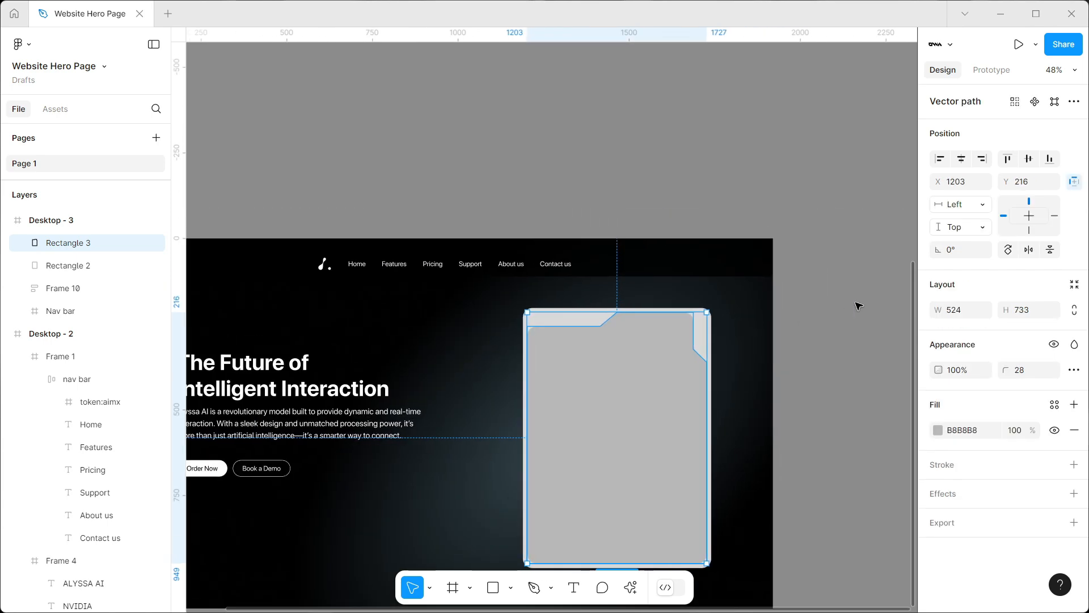
pyautogui.scroll(-1, 854, 303)
pyautogui.press('Escape')
pyautogui.scroll(6, 857, 306)
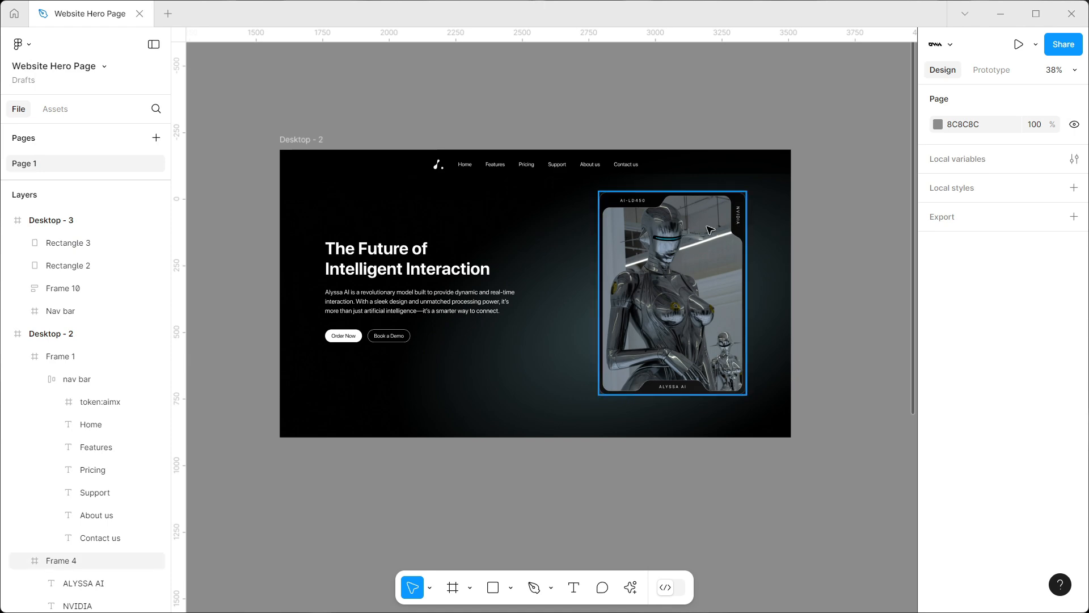
pyautogui.scroll(-6, 713, 304)
pyautogui.scroll(1, 736, 401)
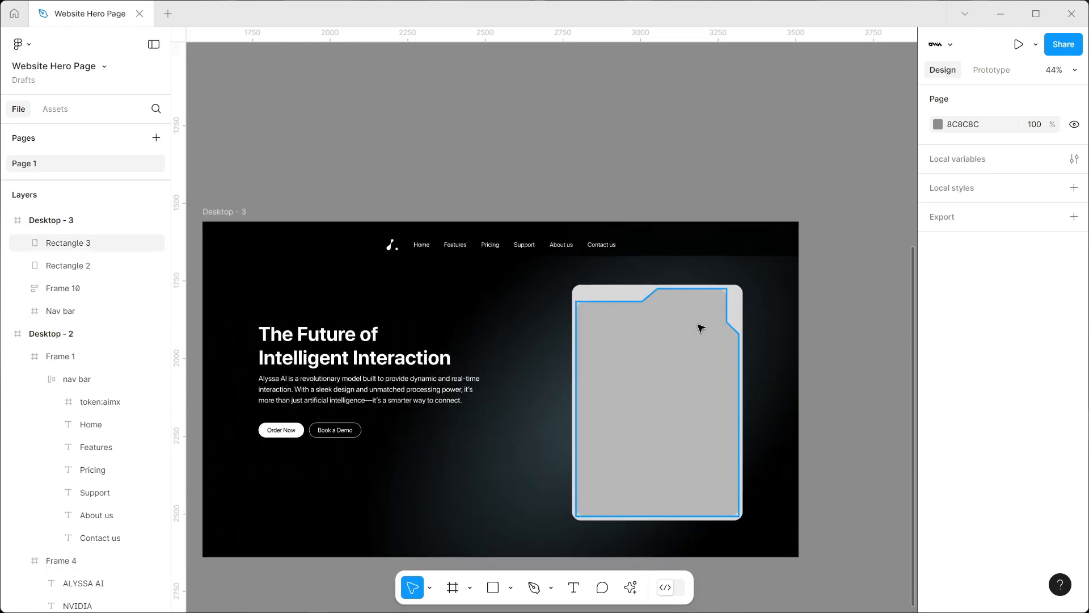
pyautogui.doubleClick(736, 328)
pyautogui.scroll(5, 735, 327)
pyautogui.moveTo(750, 341); pyautogui.dragTo(750, 367)
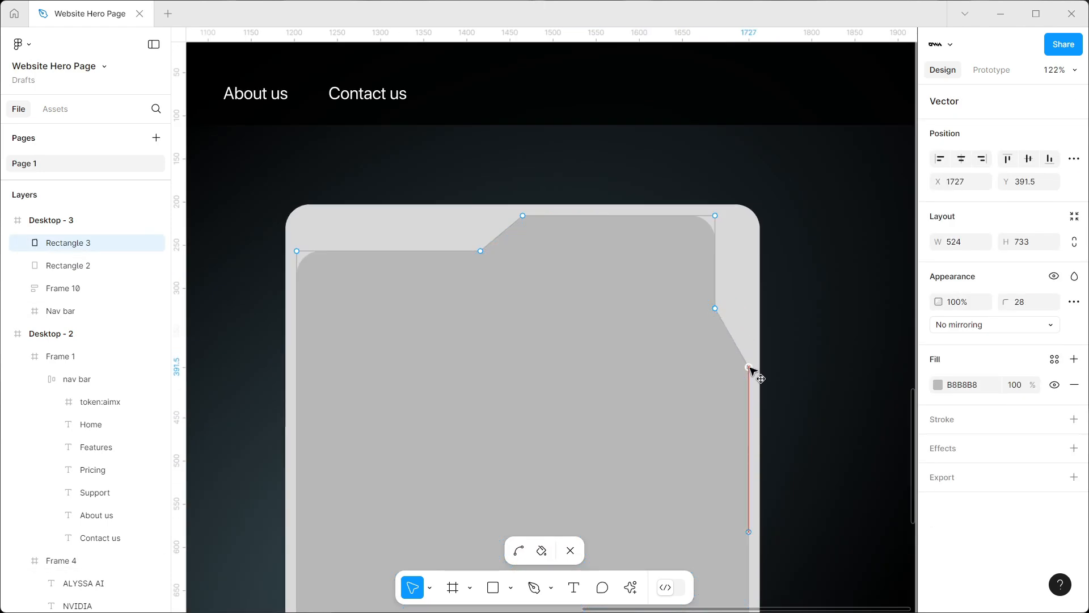
pyautogui.moveTo(715, 310); pyautogui.dragTo(720, 334)
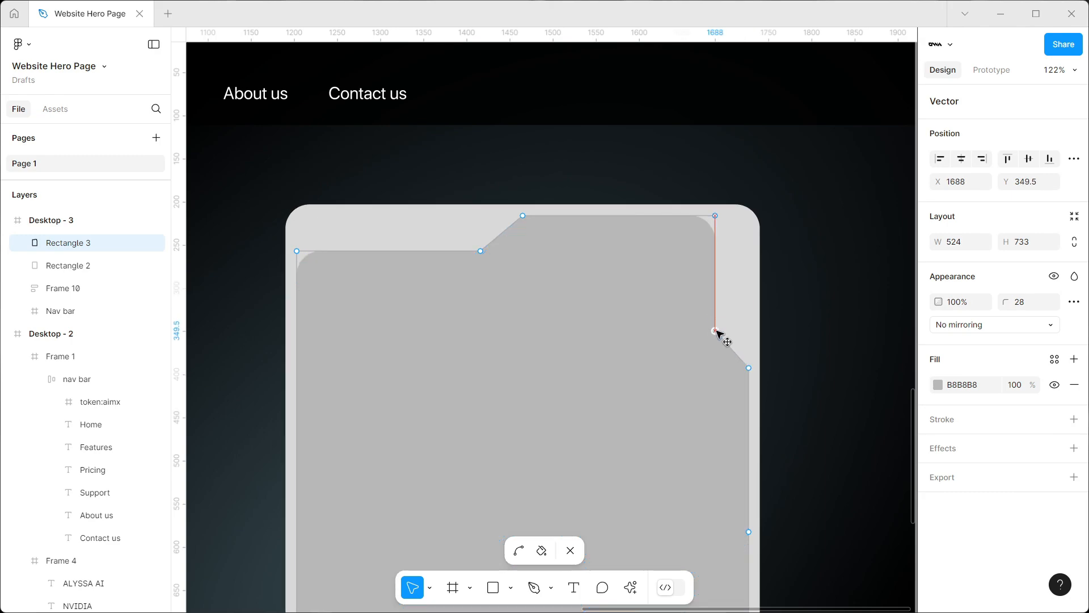
pyautogui.click(850, 326)
pyautogui.scroll(-4, 851, 325)
pyautogui.scroll(-12, 852, 329)
pyautogui.scroll(12, 853, 324)
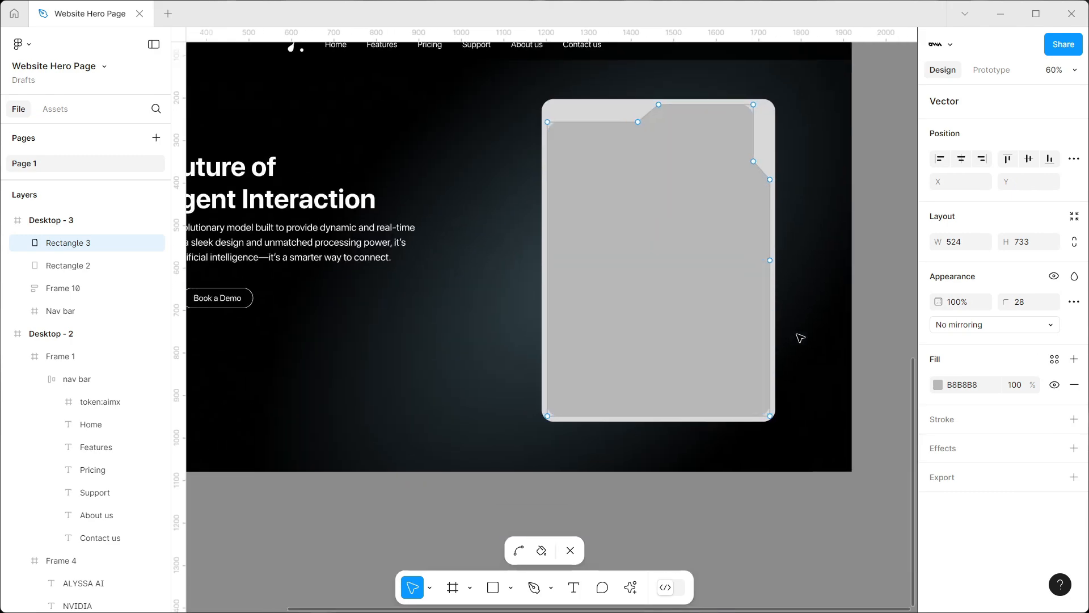
pyautogui.moveTo(800, 338); pyautogui.dragTo(790, 329)
pyautogui.press('Escape')
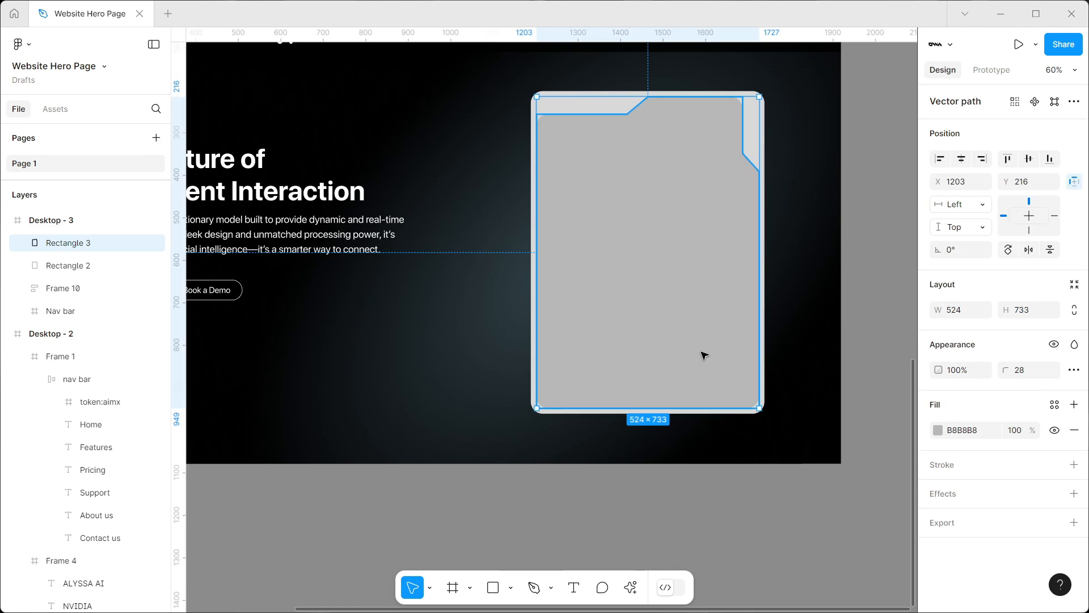
# Add three points on the grey shape's bottom edge at X 1334, X 1465 and X 1596
pyautogui.moveTo(681, 340); pyautogui.dragTo(655, 370)
pyautogui.doubleClick(643, 388)
pyautogui.scroll(5, 604, 438)
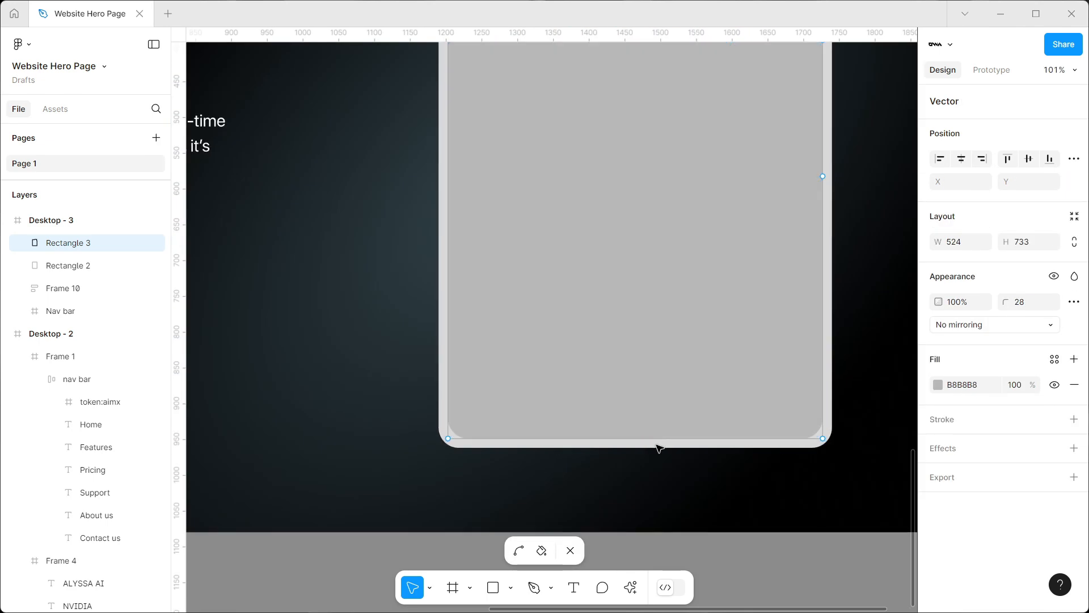
pyautogui.click(635, 438)
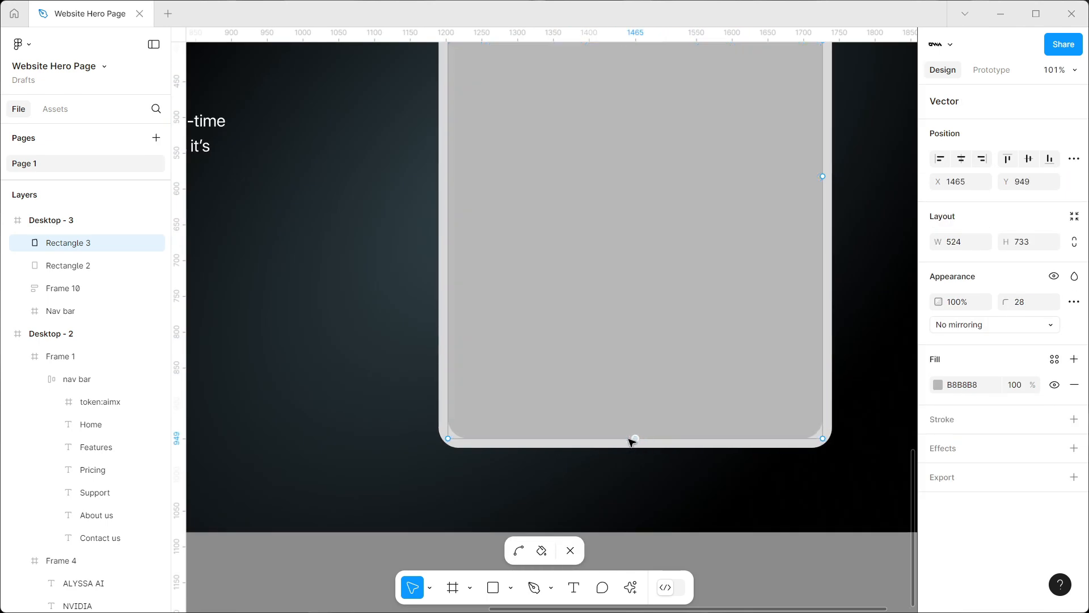
pyautogui.click(542, 438)
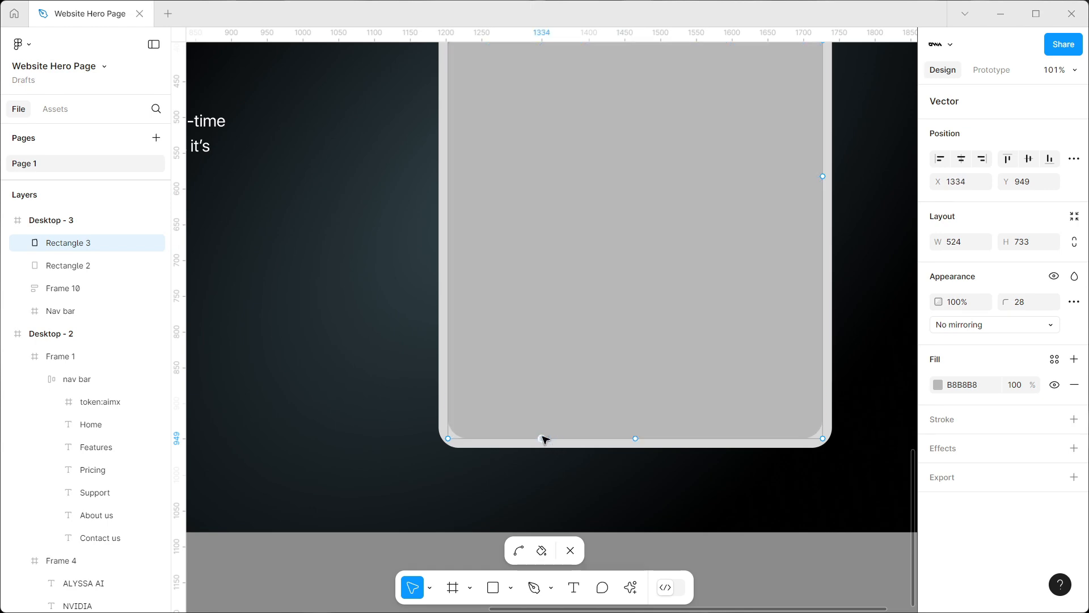
pyautogui.click(729, 439)
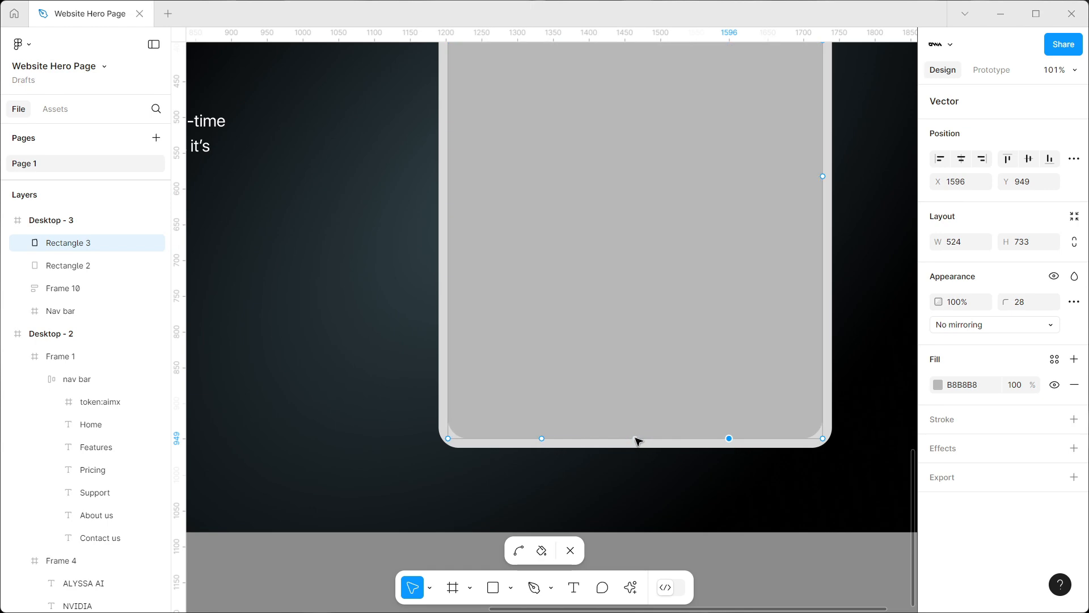
# Raise the middle of the bottom edge to Y 910.5 as a trapezoid notch with upper corners at X 1373.5 and X 1563.5
pyautogui.moveTo(635, 438); pyautogui.dragTo(572, 409)
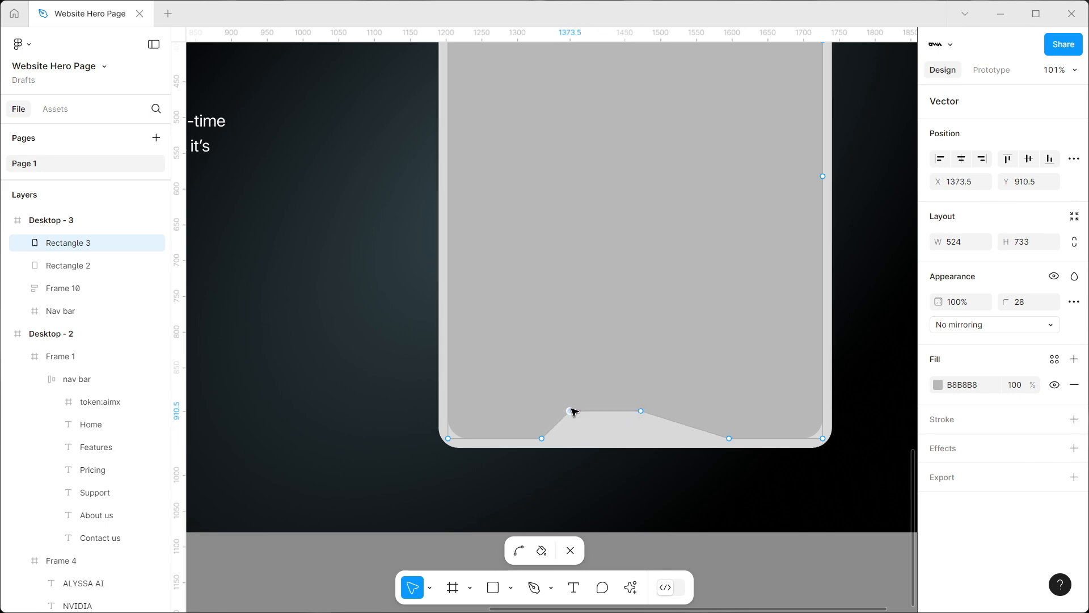
pyautogui.moveTo(688, 426); pyautogui.dragTo(713, 411)
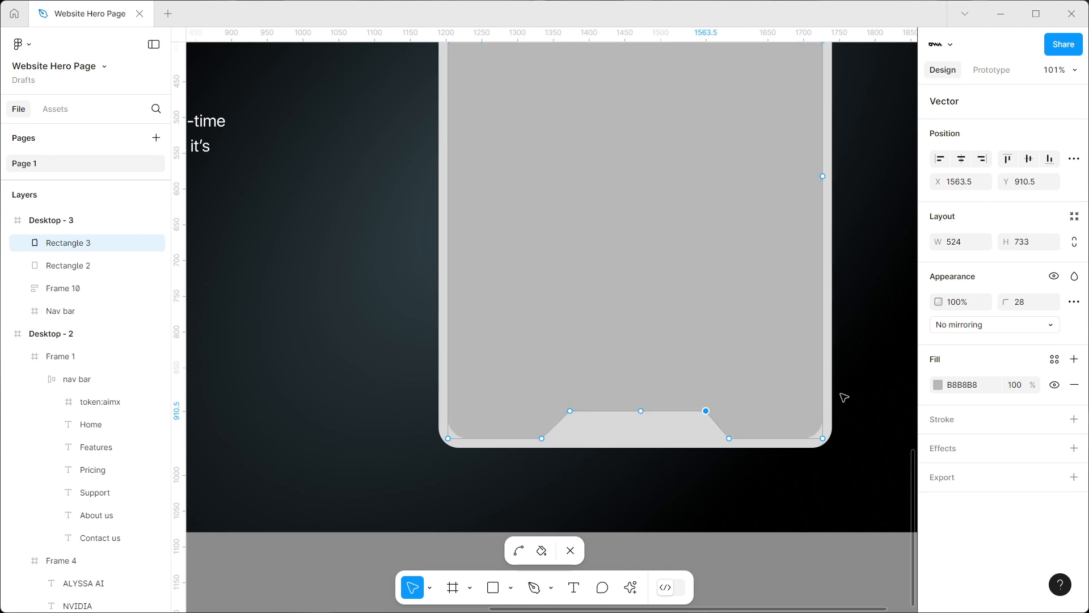
pyautogui.press('Escape')
pyautogui.press('Escape')
pyautogui.hscroll(3, 865, 389)
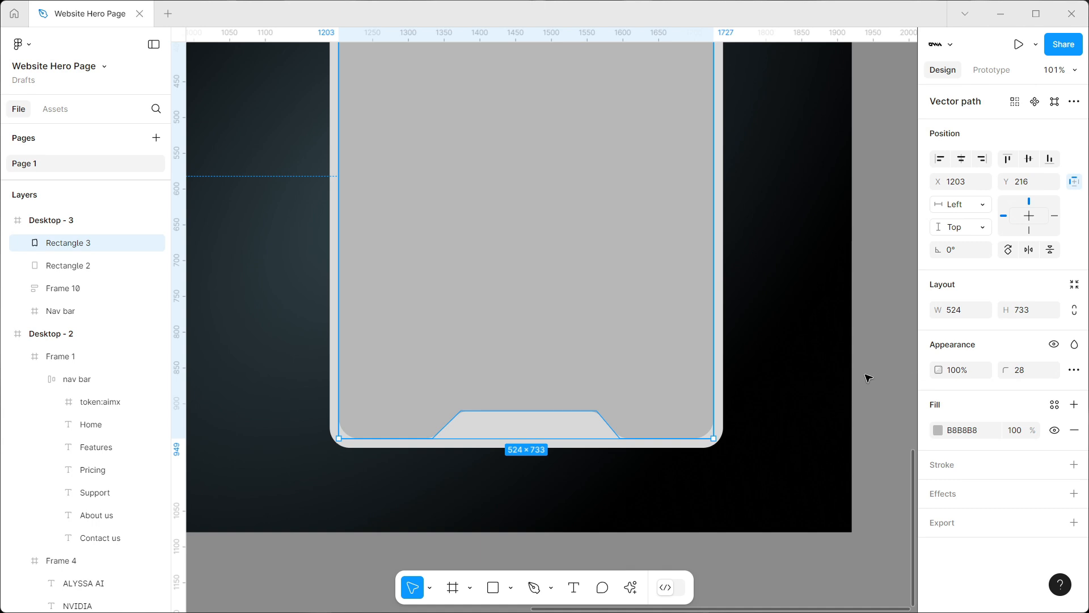
# Replace the notched shape's solid fill with the silver robot image from the Downloads folder, using the Fill image mode
pyautogui.scroll(-3, 868, 377)
pyautogui.scroll(2, 868, 377)
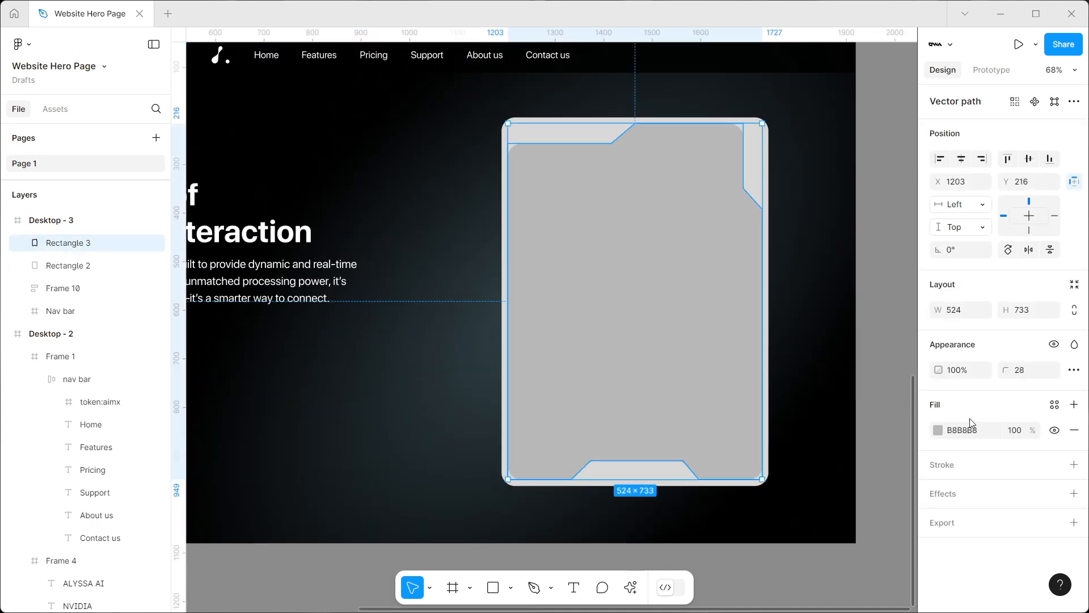
pyautogui.click(937, 430)
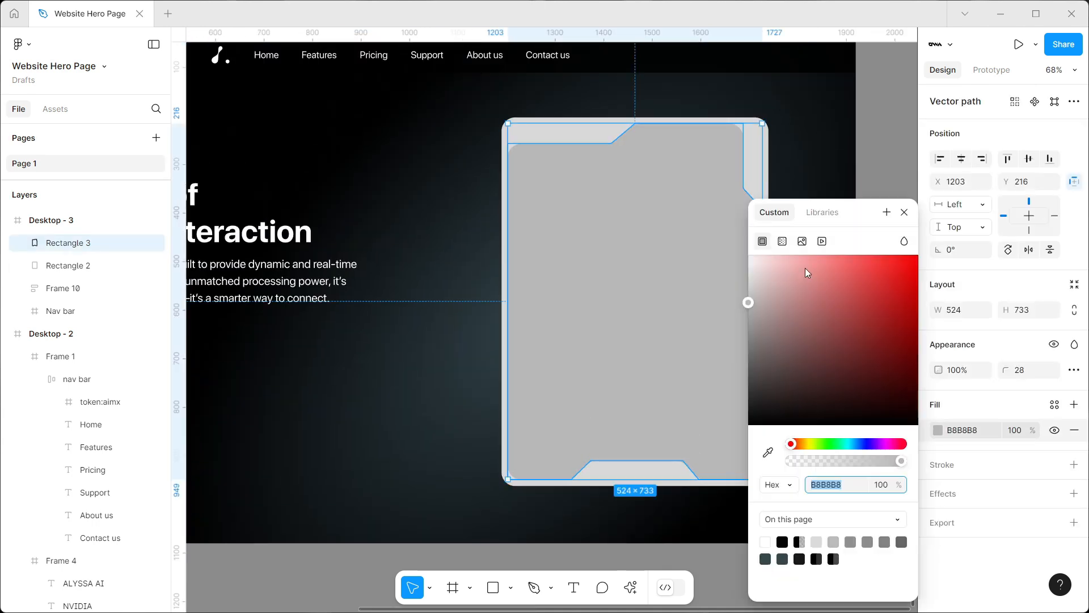
pyautogui.click(801, 241)
pyautogui.click(808, 330)
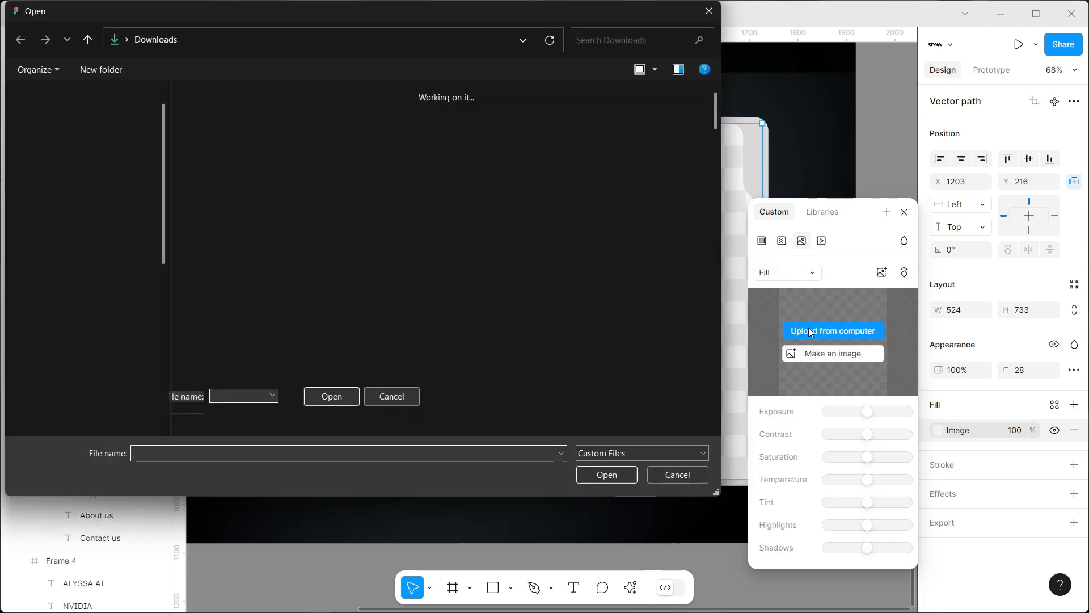
pyautogui.click(246, 145)
pyautogui.click(592, 473)
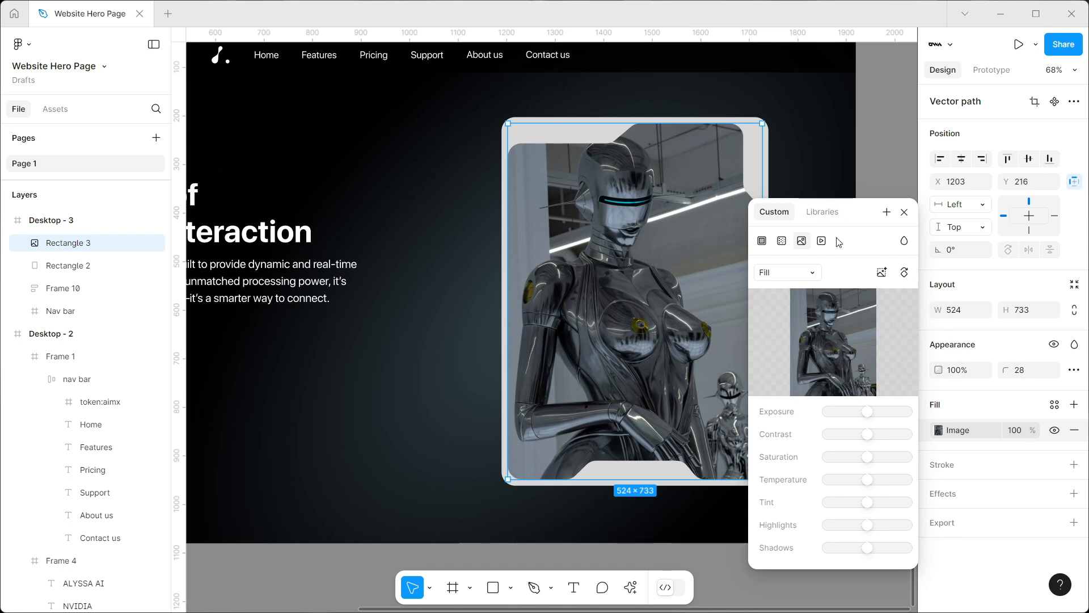
pyautogui.click(904, 213)
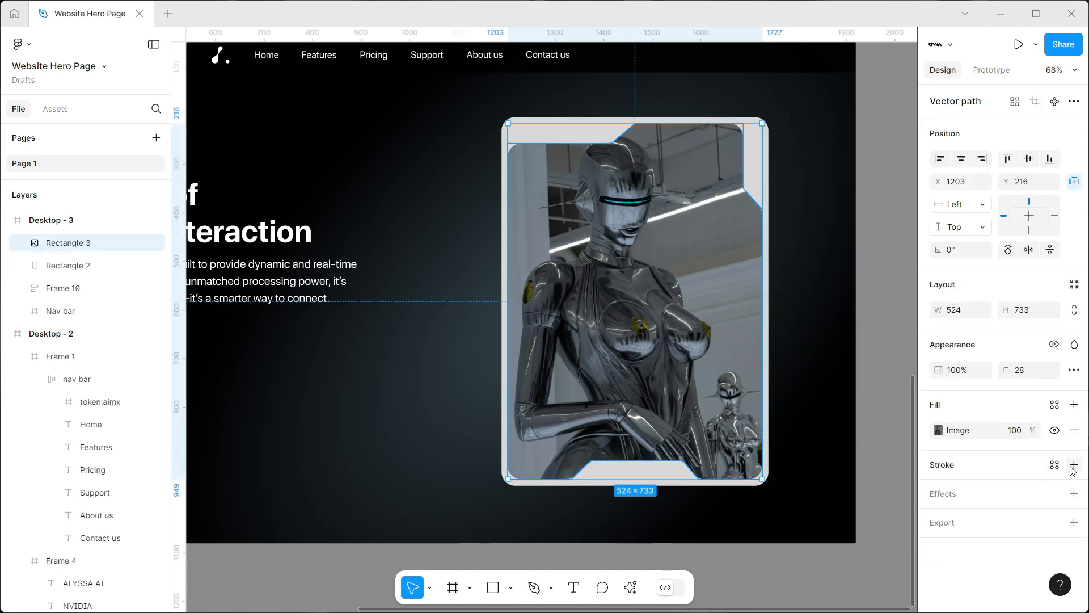
# Change the card's backing rectangle behind the robot image to a solid 000000 fill
pyautogui.click(786, 136)
pyautogui.click(759, 138)
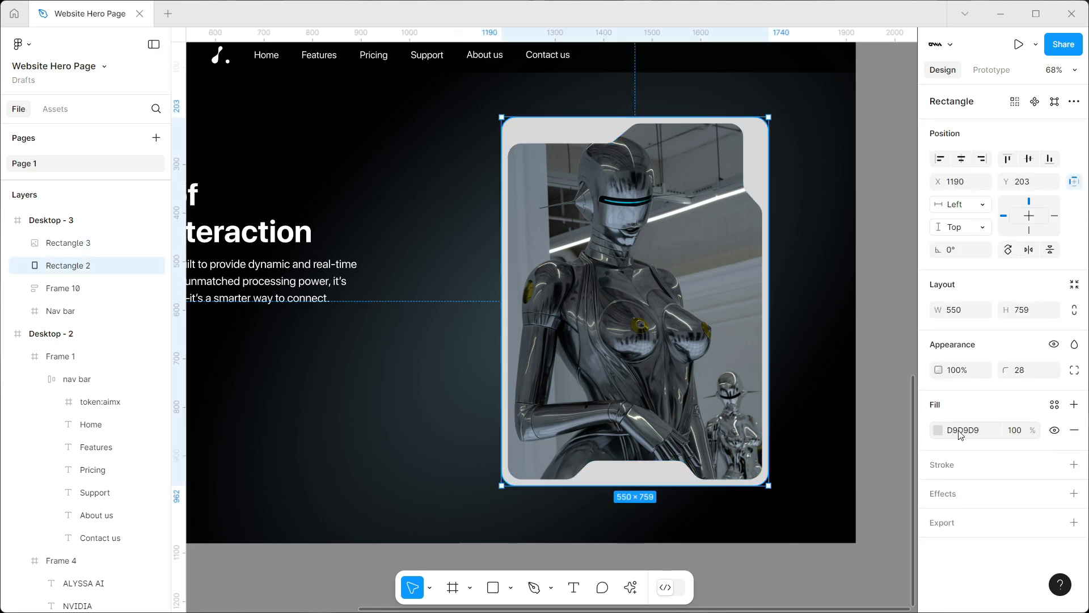
pyautogui.click(940, 430)
pyautogui.moveTo(750, 284); pyautogui.dragTo(651, 470)
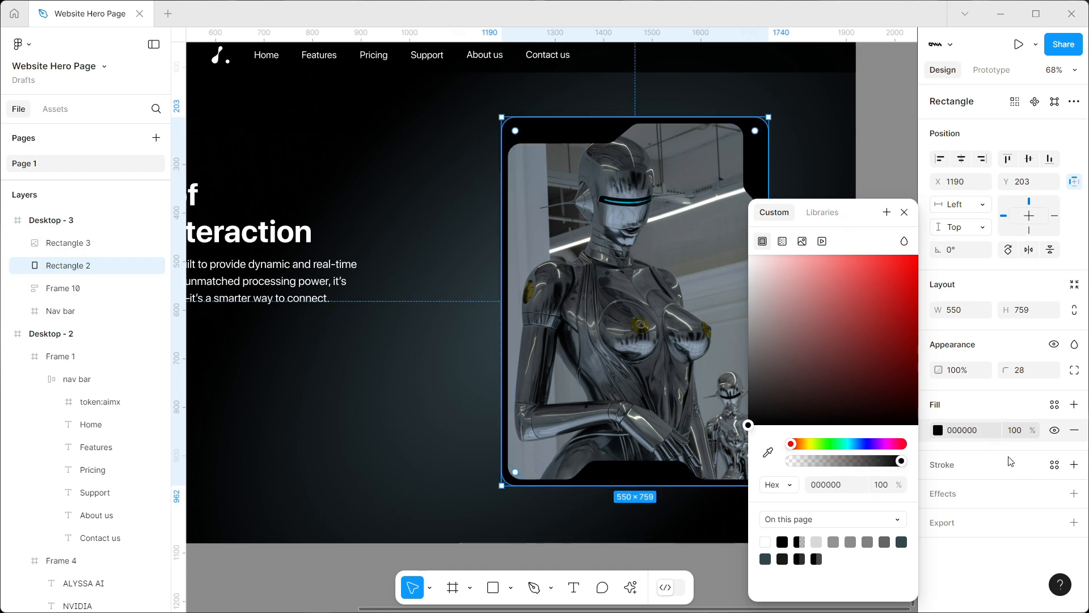
# Add a linear gradient stroke to the backing rectangle, with its first stop set to A1A1A1
pyautogui.click(1075, 465)
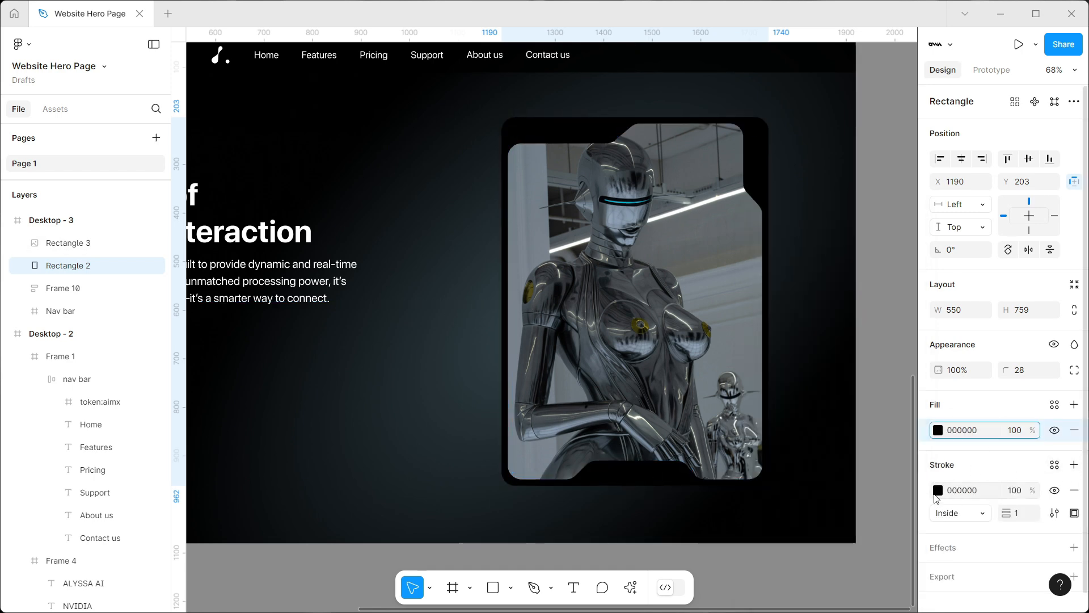
pyautogui.click(937, 491)
pyautogui.click(782, 242)
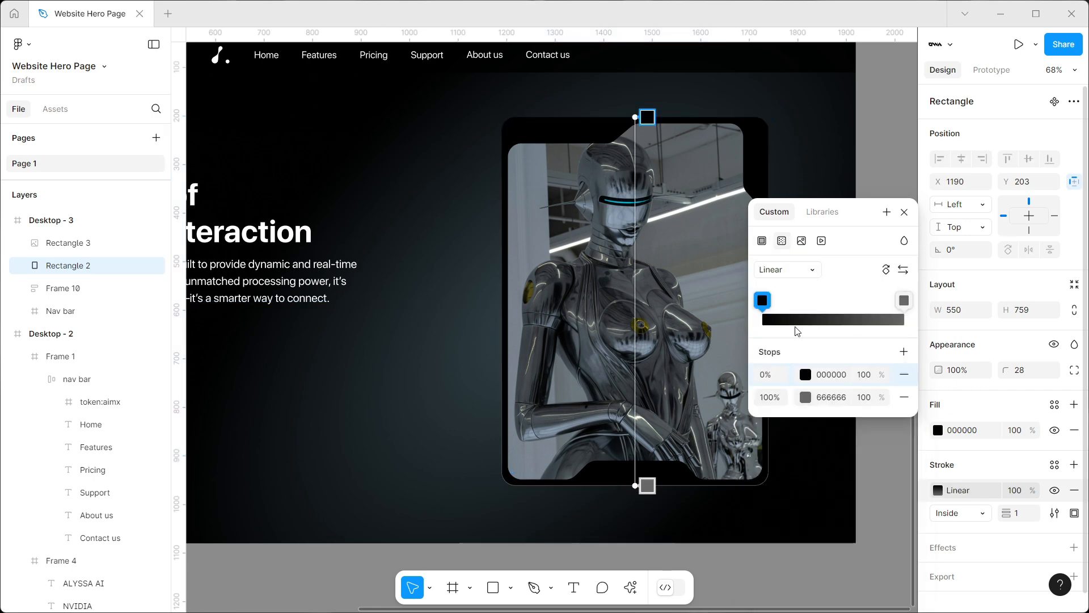
pyautogui.click(806, 375)
pyautogui.moveTo(608, 285); pyautogui.dragTo(573, 318)
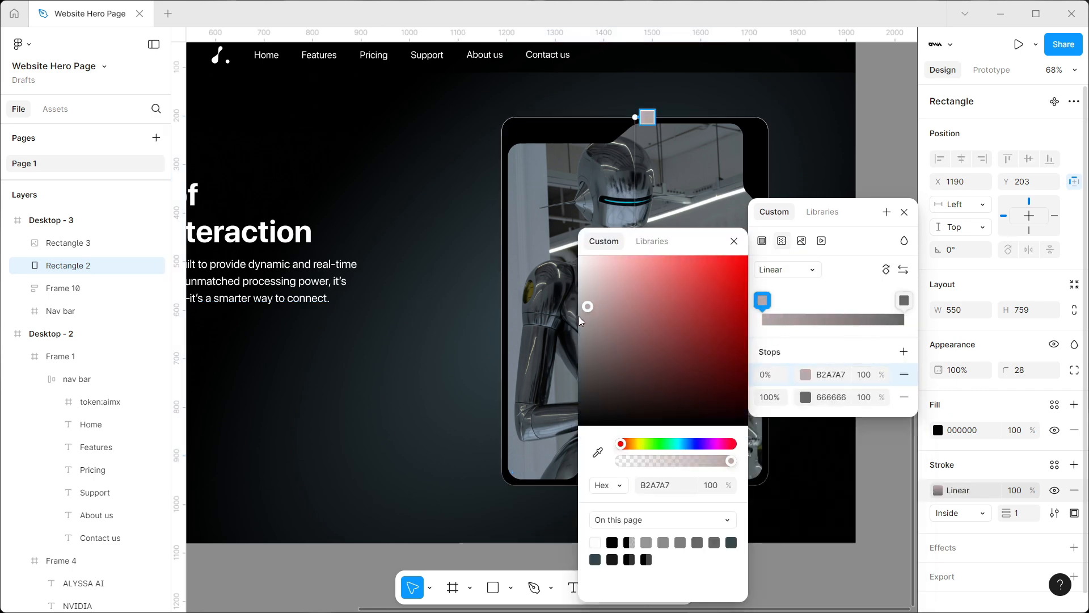
# Angle the backing rectangle's stroke gradient diagonally from its upper-left corner to its lower-right corner
pyautogui.moveTo(648, 118); pyautogui.dragTo(536, 123)
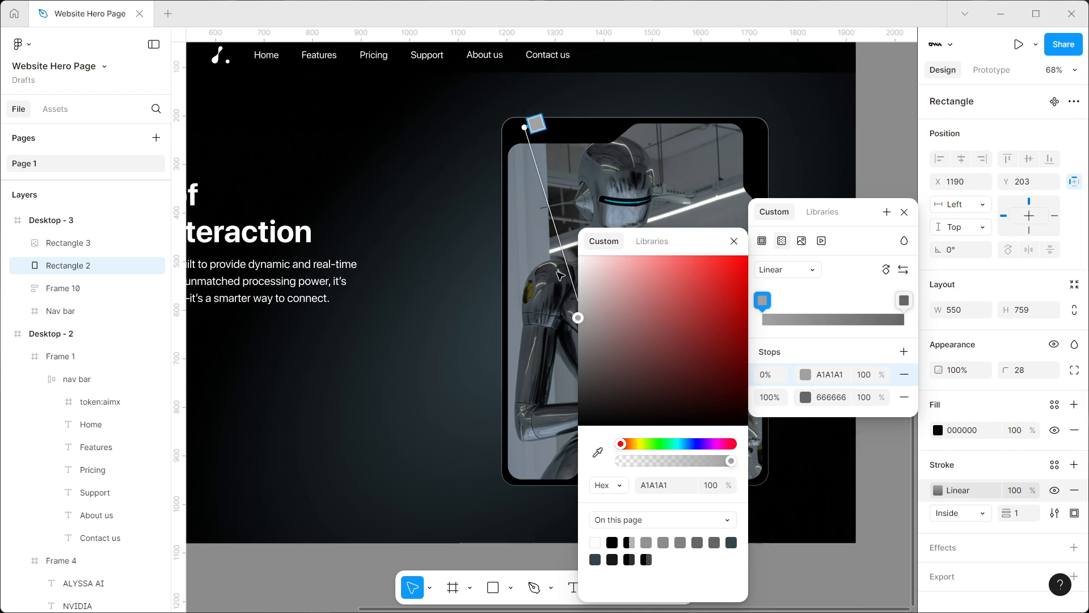
pyautogui.moveTo(557, 272); pyautogui.dragTo(365, 201)
pyautogui.moveTo(440, 417); pyautogui.dragTo(557, 422)
pyautogui.scroll(-3, 503, 331)
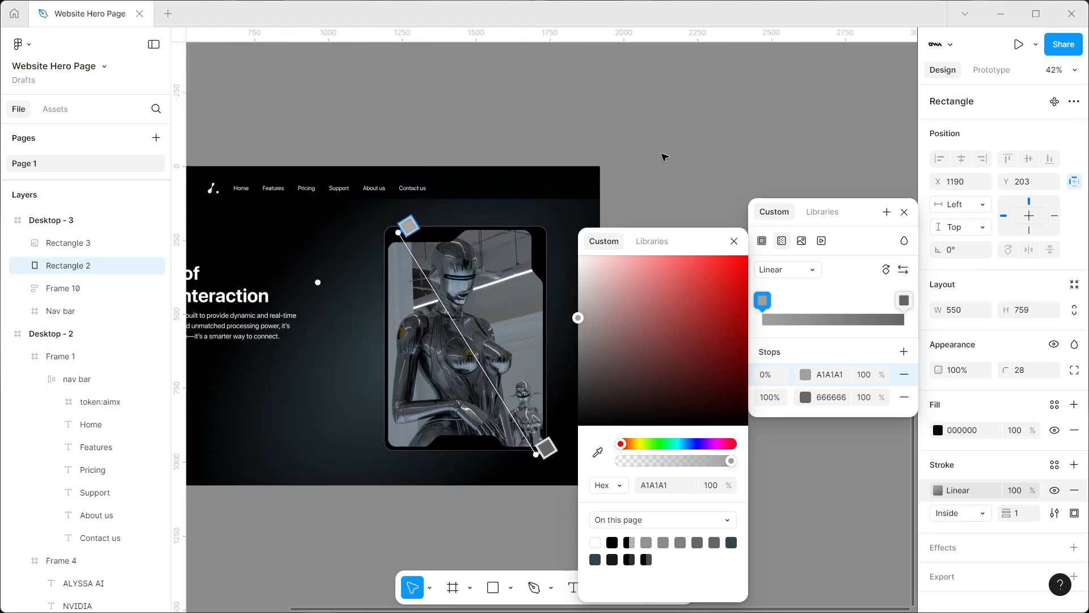
pyautogui.press('Escape')
# Add a linear gradient stroke to the notched robot image shape, with its first stop changed from black to grey
pyautogui.click(481, 323)
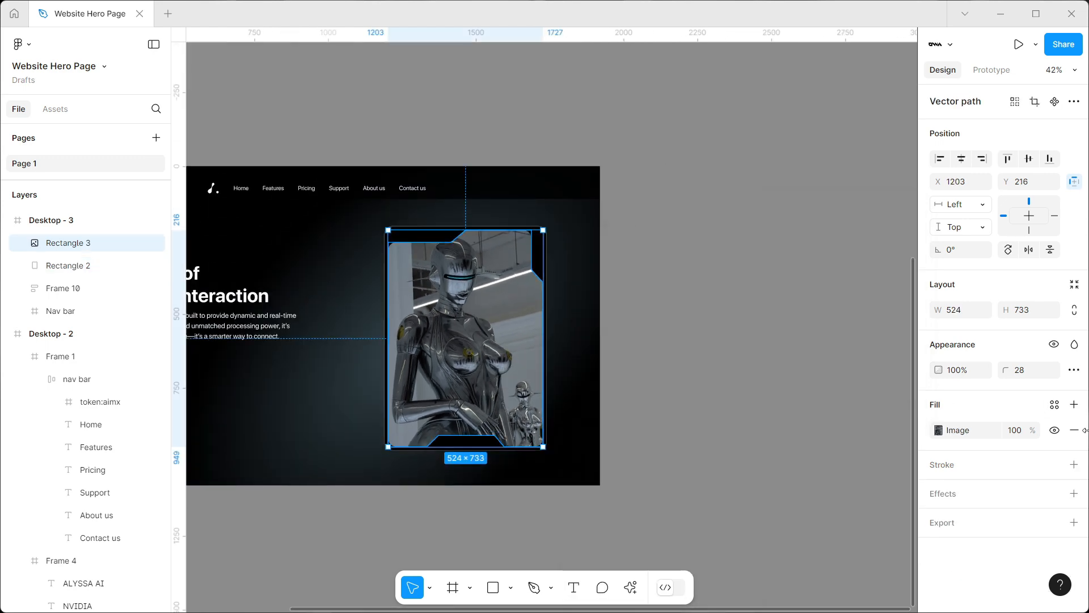
pyautogui.click(1074, 465)
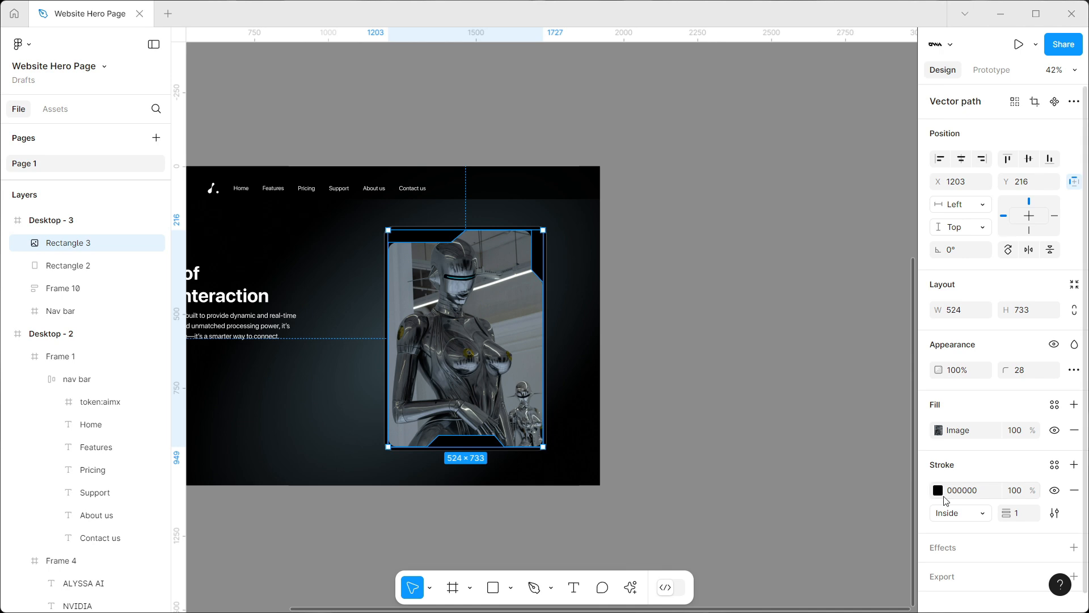
pyautogui.click(940, 493)
pyautogui.click(783, 241)
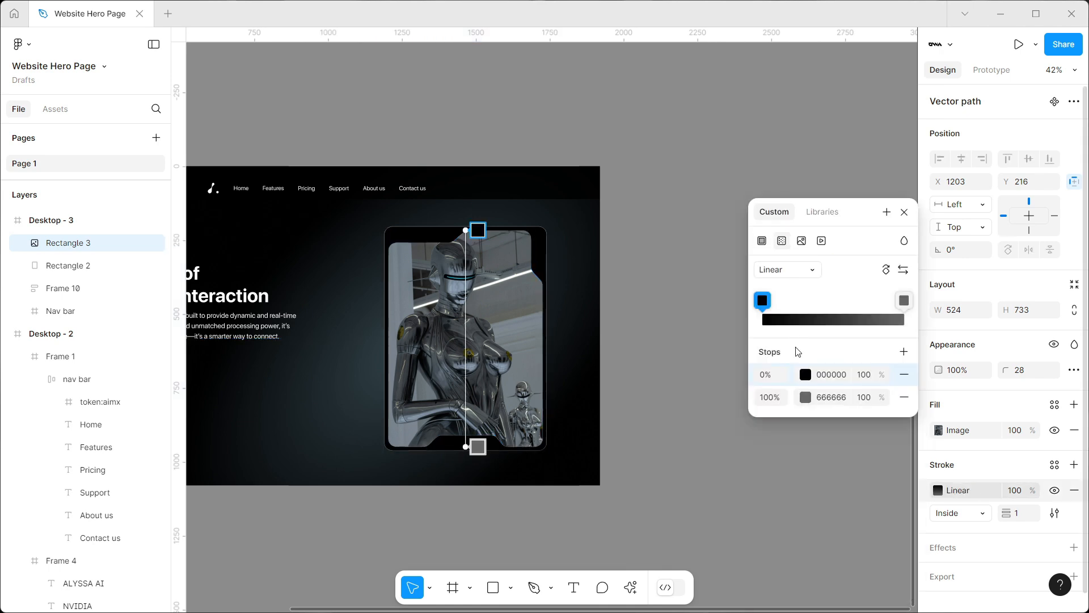
pyautogui.click(806, 376)
pyautogui.moveTo(605, 305); pyautogui.dragTo(570, 342)
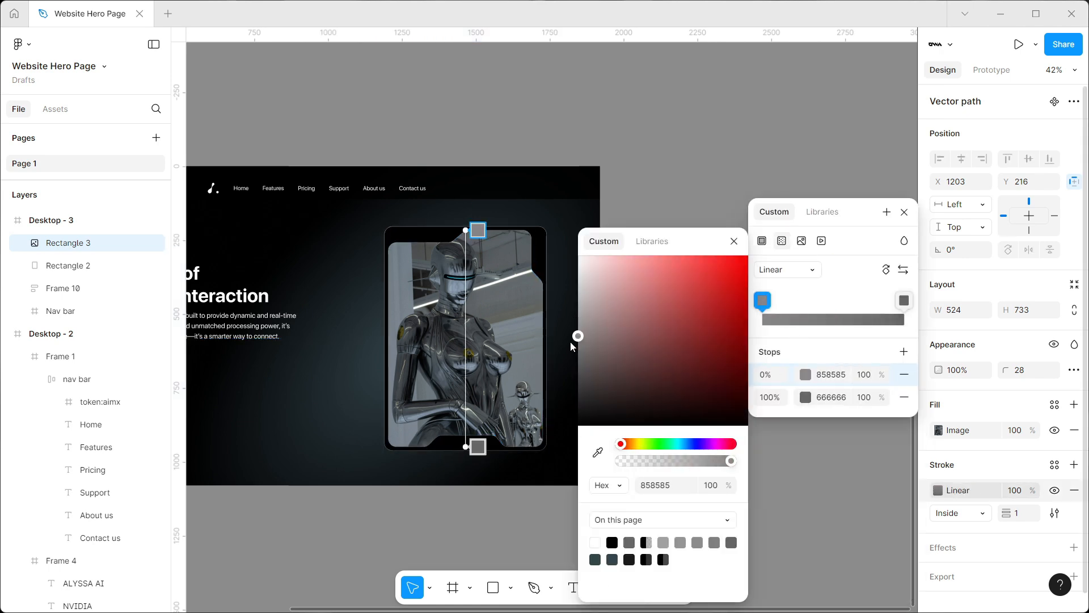
# Angle the robot image's stroke gradient diagonally from upper left to lower right and lighten its first stop
pyautogui.moveTo(479, 230); pyautogui.dragTo(418, 241)
pyautogui.moveTo(579, 320); pyautogui.dragTo(579, 305)
pyautogui.moveTo(483, 448); pyautogui.dragTo(533, 446)
pyautogui.click(791, 504)
# Add the text "ALYSSA AI" inside the notch at the bottom of the robot card
pyautogui.hscroll(-2, 584, 387)
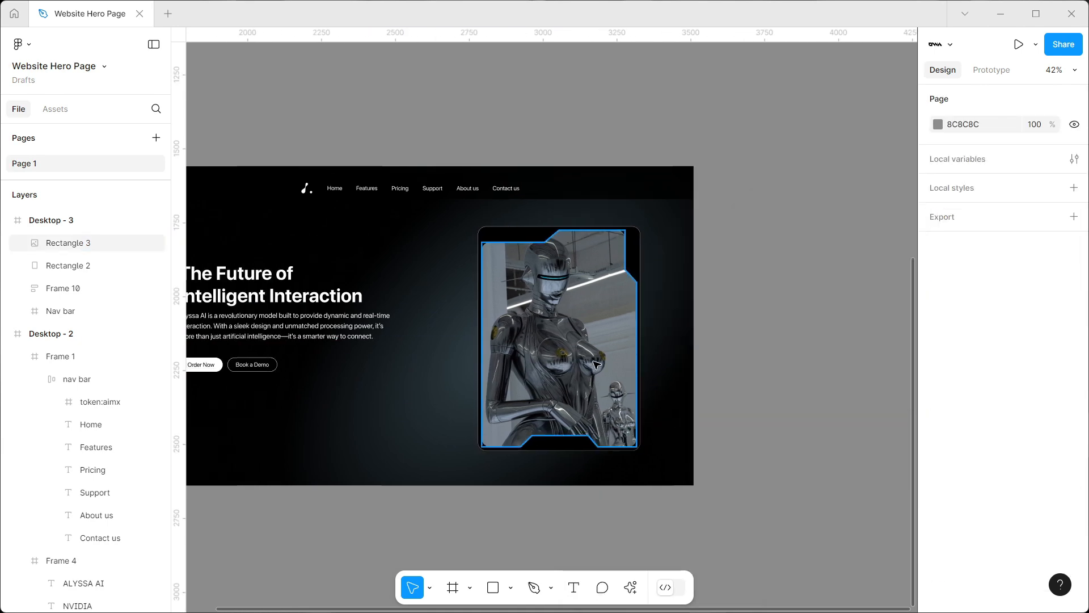
pyautogui.scroll(2, 591, 362)
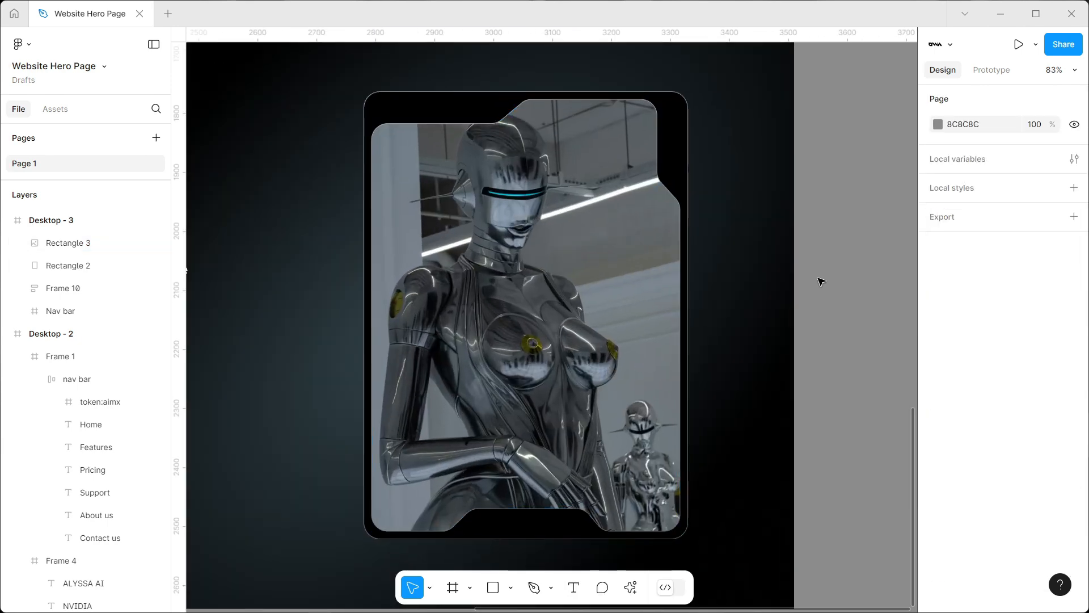
pyautogui.click(574, 587)
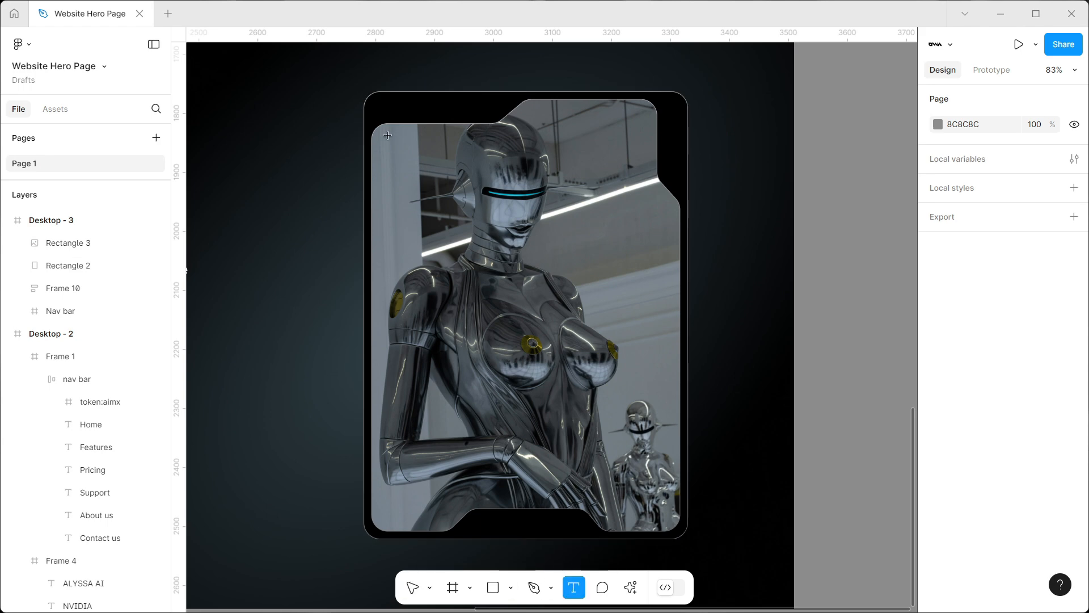
pyautogui.click(502, 516)
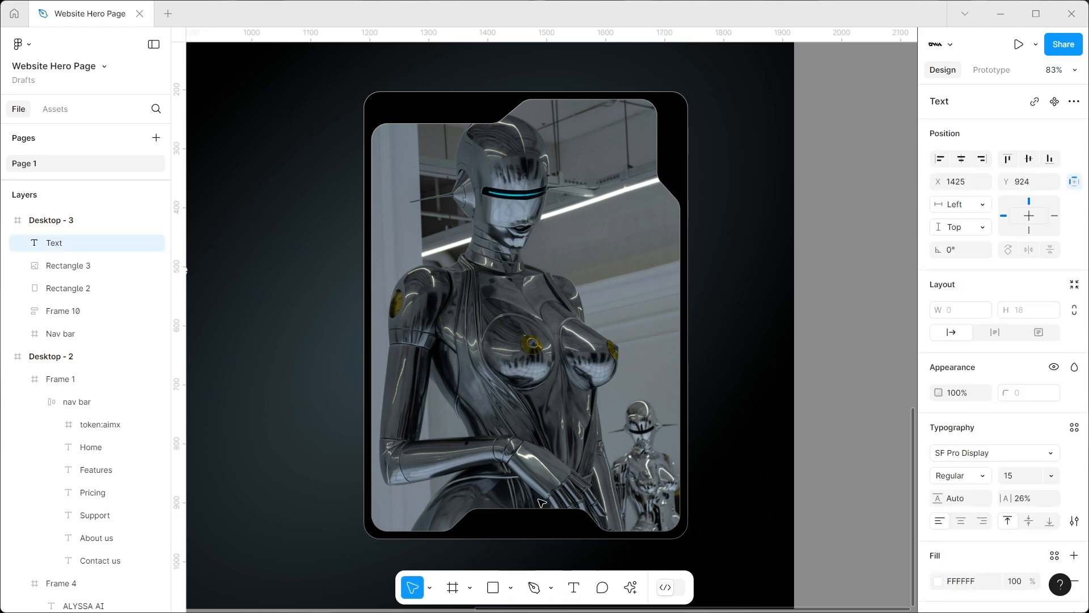
pyautogui.write('ALYSSA AI')
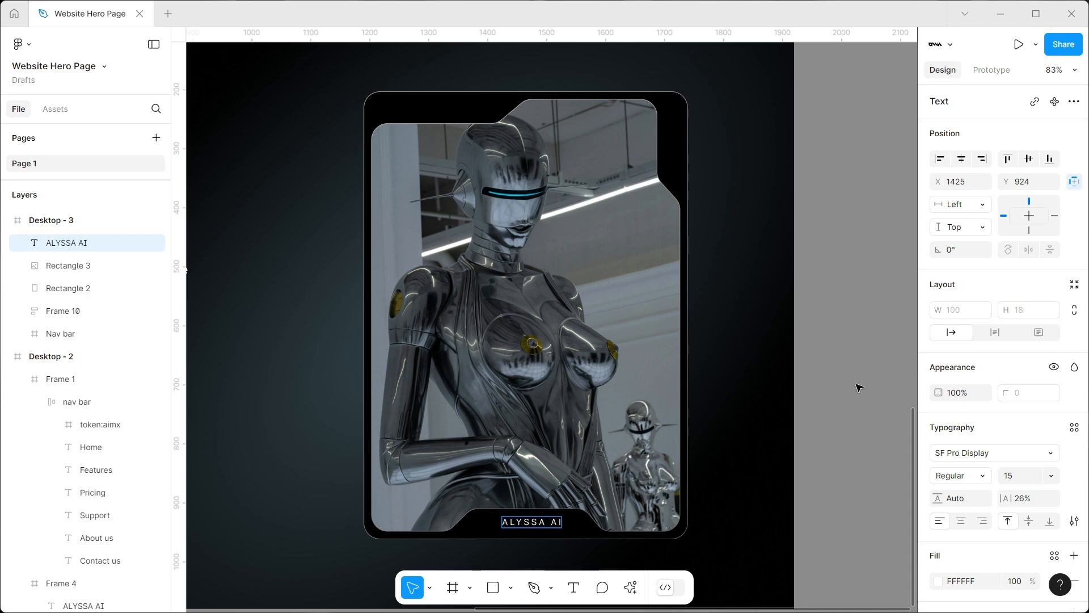
pyautogui.press('Escape')
pyautogui.scroll(4, 518, 519)
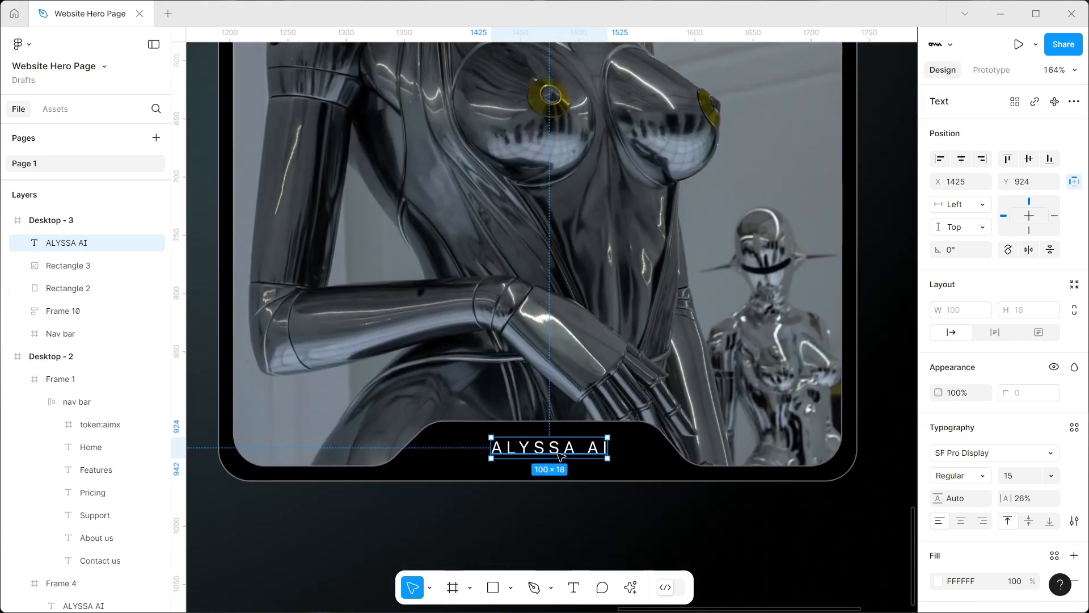
pyautogui.click(1022, 501)
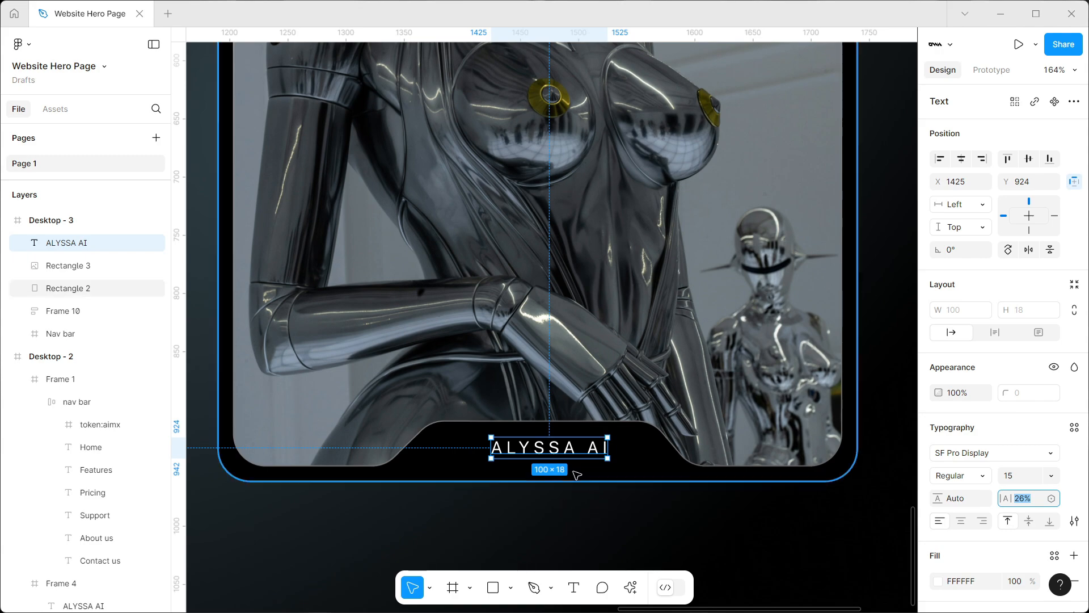
pyautogui.click(554, 523)
# Duplicate the "ALYSSA AI" label into the card's upper-left notch and change the copy's text to "AI-LD450"
pyautogui.moveTo(555, 451); pyautogui.dragTo(504, 73)
pyautogui.scroll(-5, 596, 465)
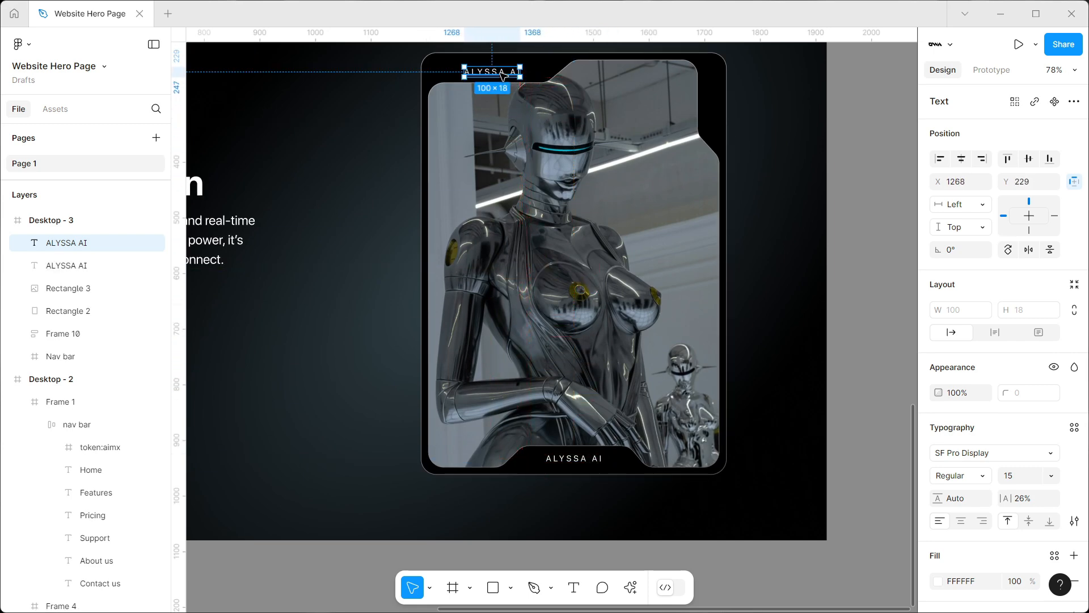
pyautogui.scroll(2, 510, 113)
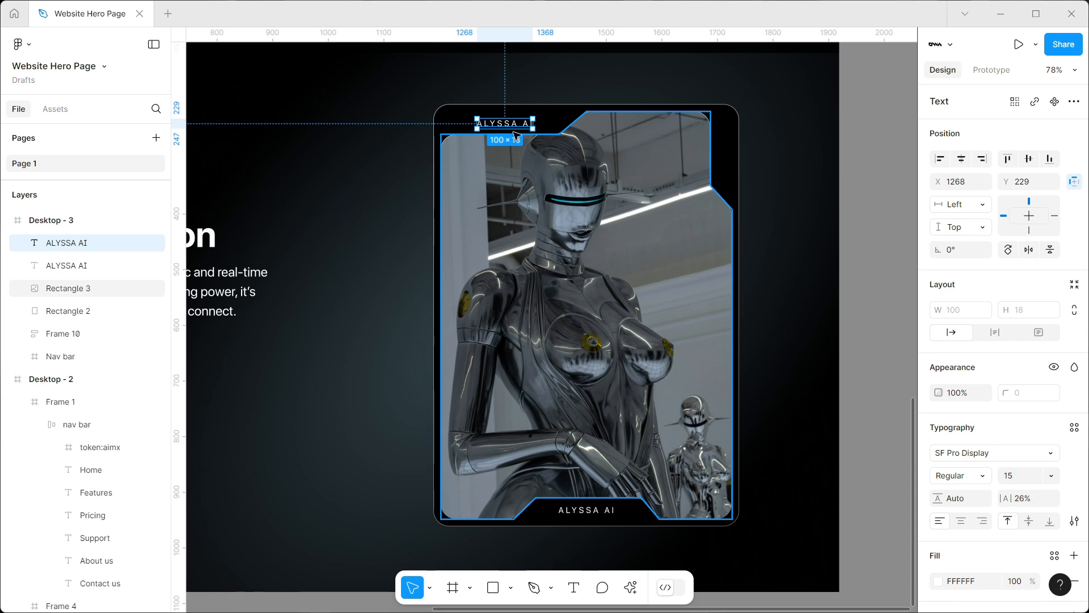
pyautogui.press('Return')
pyautogui.write('A')
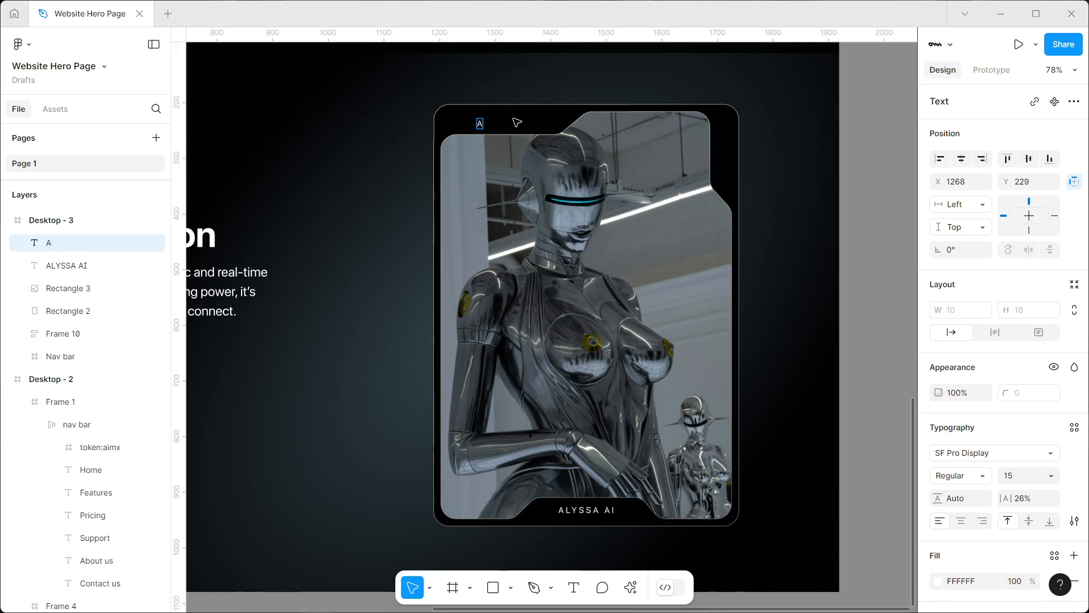
pyautogui.write('I-LD')
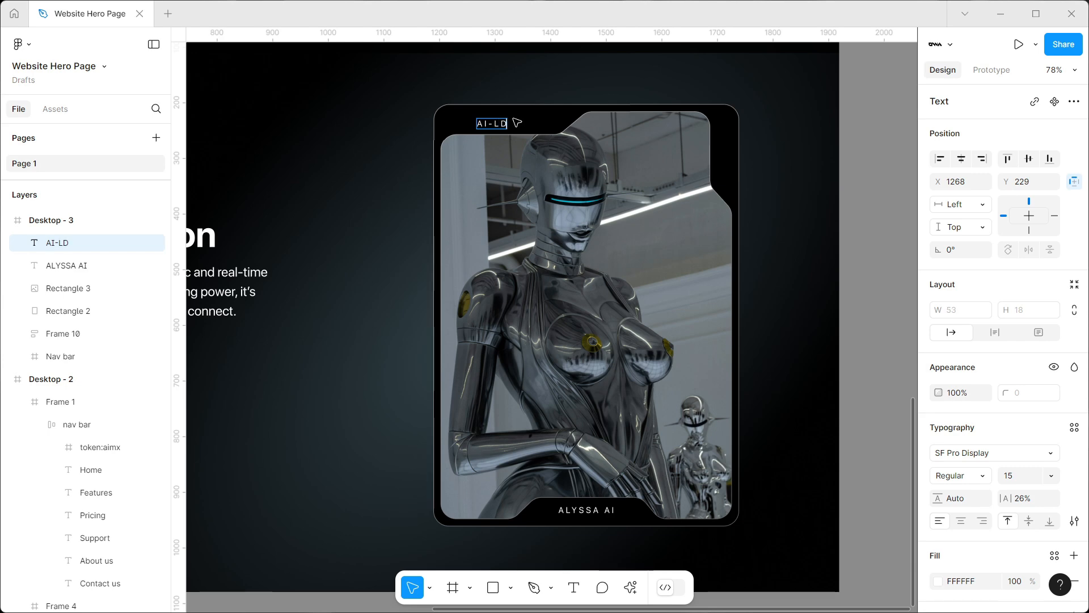
pyautogui.write('450')
pyautogui.press('Escape')
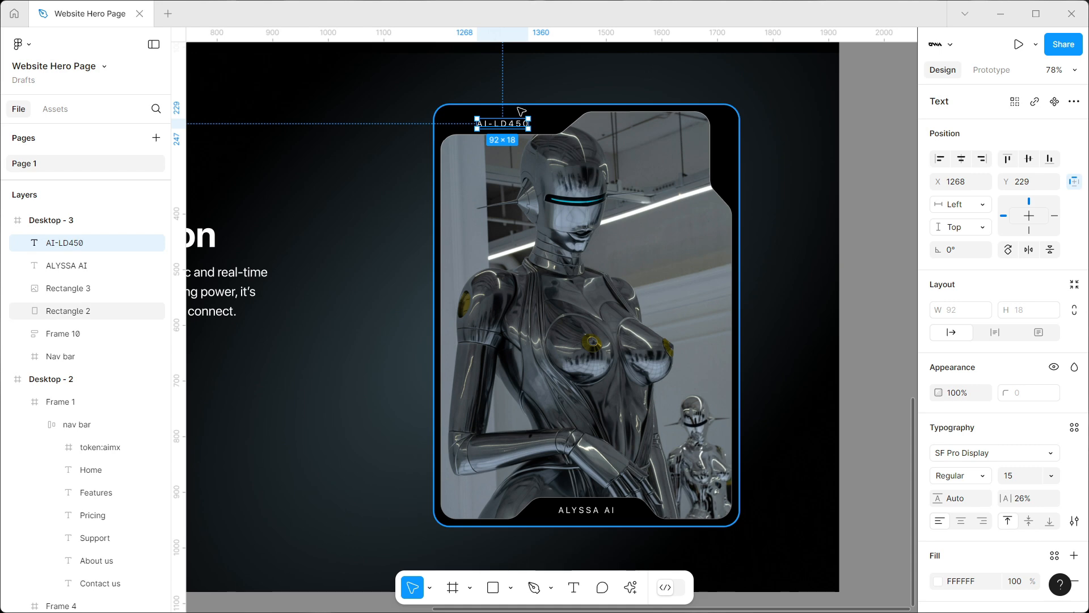
# Duplicate the "AI-LD450" label, change the copy to "NVIDIA" and place it vertically, reading downward, in the card's right-hand notch
pyautogui.moveTo(510, 123); pyautogui.dragTo(730, 147)
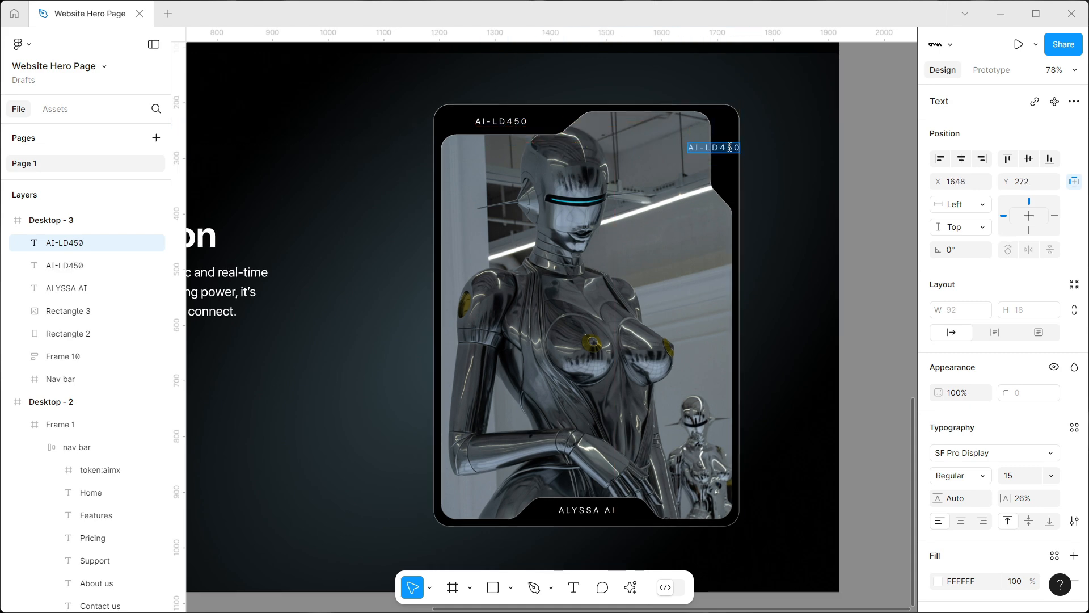
pyautogui.write('NVIDIA')
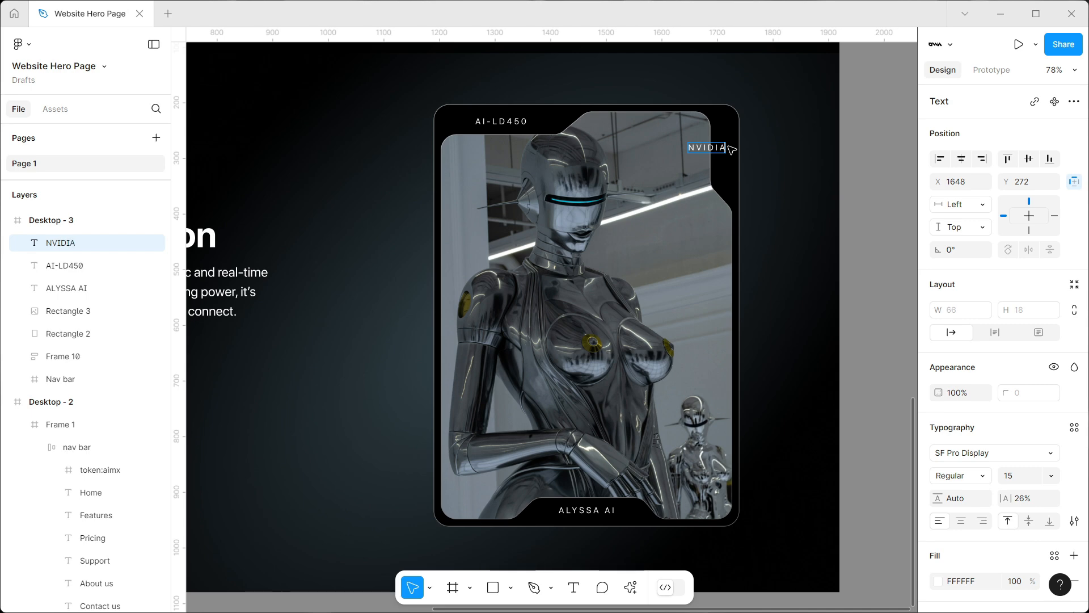
pyautogui.press('Escape')
pyautogui.moveTo(734, 141)
pyautogui.mouseDown()
pyautogui.moveTo(740, 159)
pyautogui.moveTo(715, 177)
pyautogui.moveTo(724, 156)
pyautogui.mouseUp()
pyautogui.click(897, 155)
# Wrap the robot image, its backing rectangle and the three labels in one frame
pyautogui.scroll(-8, 896, 155)
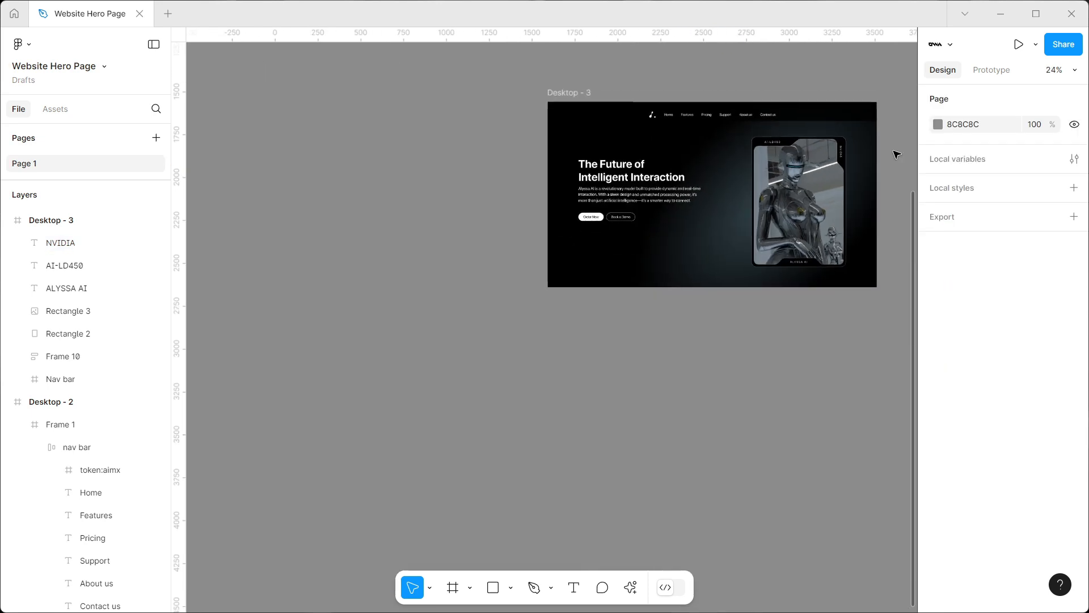
pyautogui.hscroll(2, 896, 155)
pyautogui.scroll(1, 896, 155)
pyautogui.scroll(3, 897, 155)
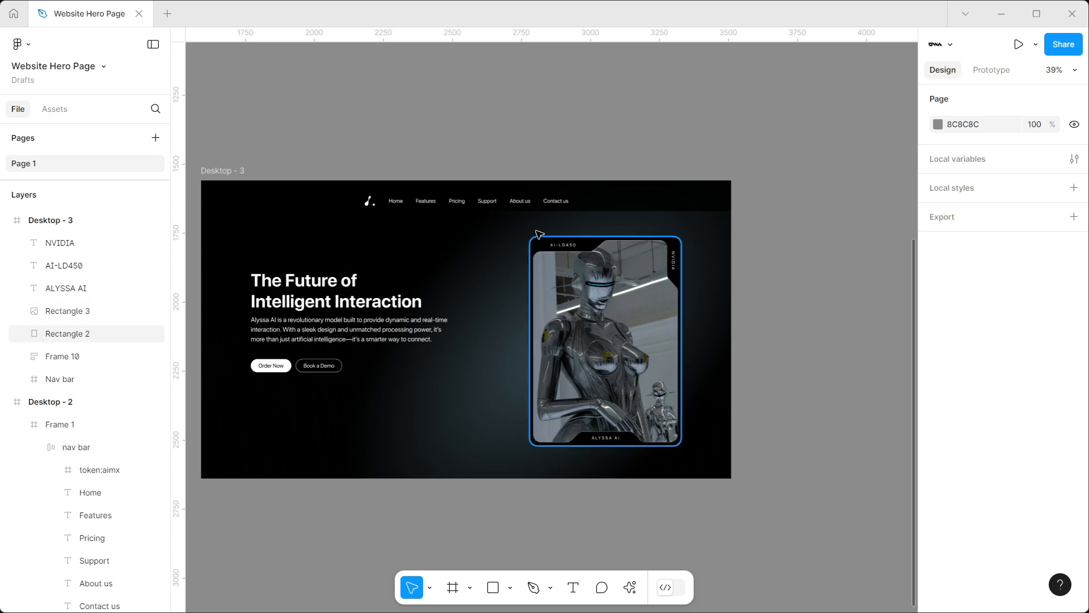
pyautogui.moveTo(526, 240); pyautogui.dragTo(715, 459)
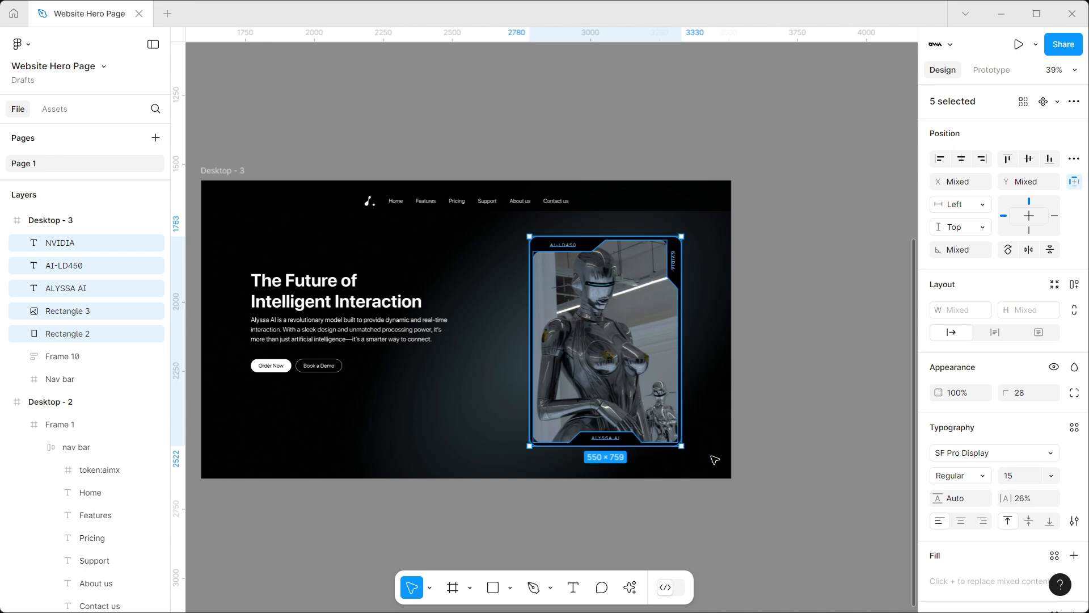
pyautogui.rightClick(593, 347)
pyautogui.click(629, 315)
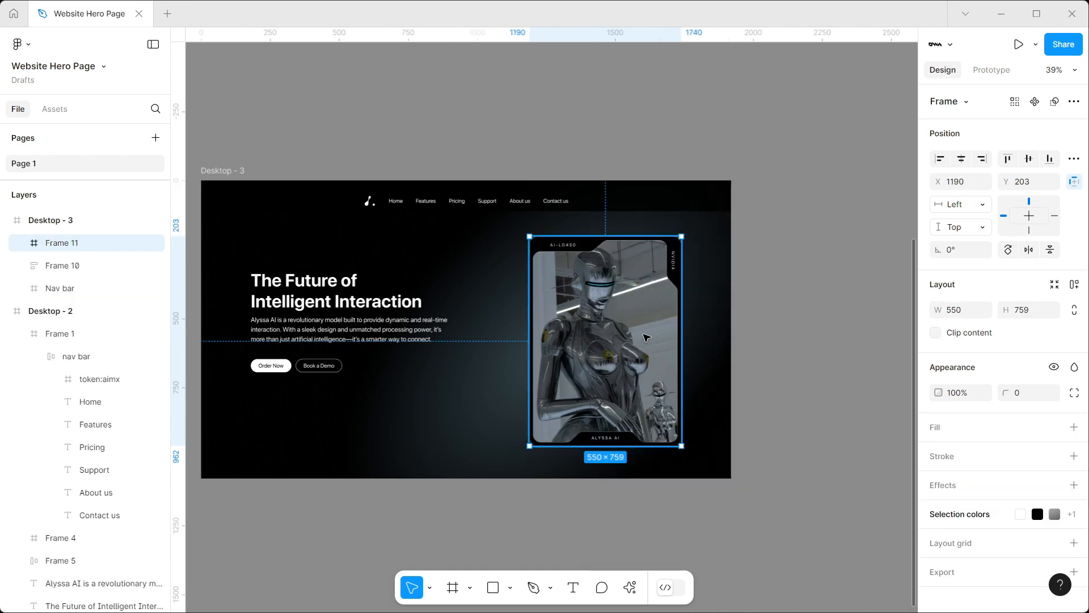
# Rename the robot card's frame to "card" and the hero text and buttons frame to "contents"
pyautogui.doubleClick(63, 245)
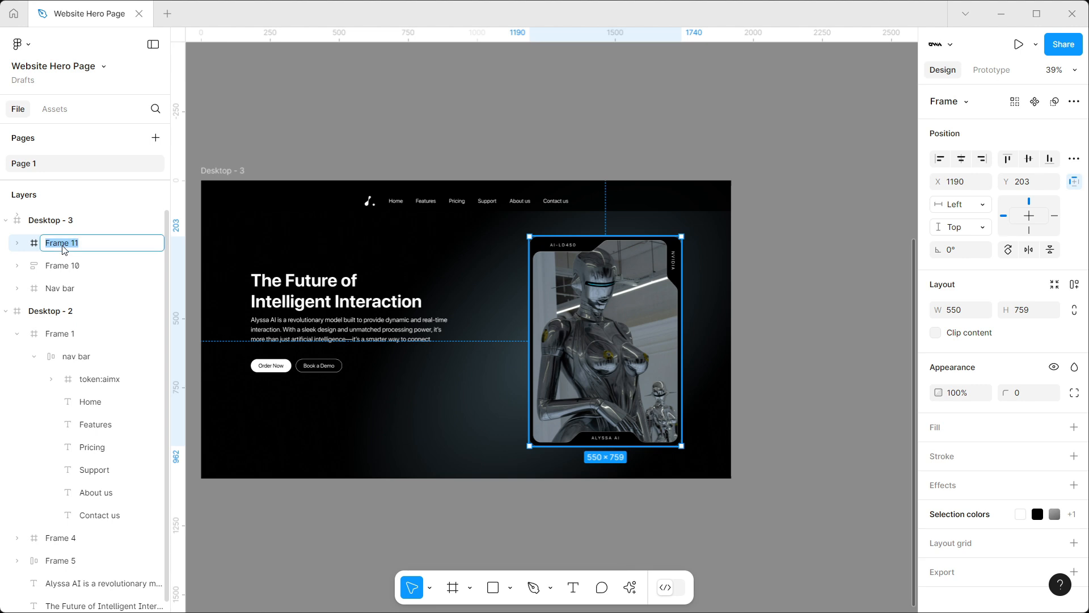
pyautogui.write('card')
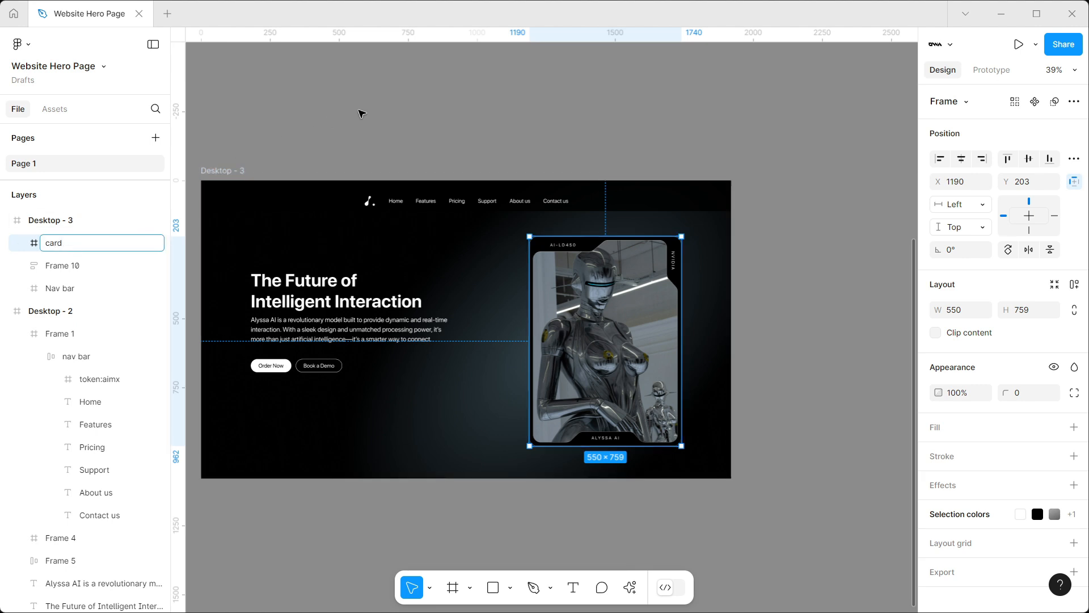
pyautogui.click(360, 110)
pyautogui.click(61, 266)
pyautogui.doubleClick(61, 265)
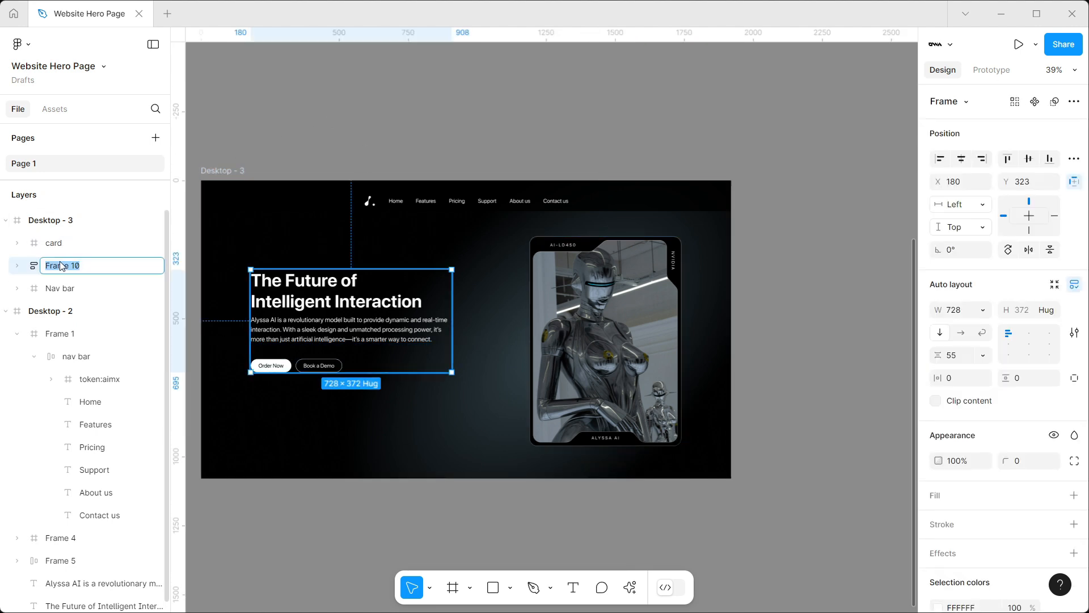
pyautogui.write('contents')
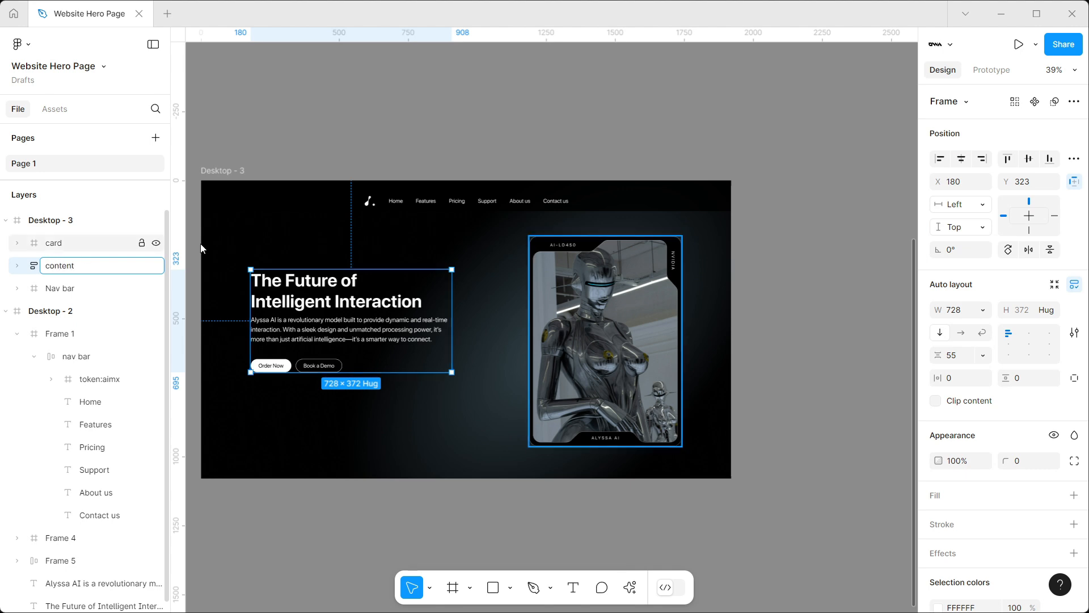
pyautogui.click(419, 131)
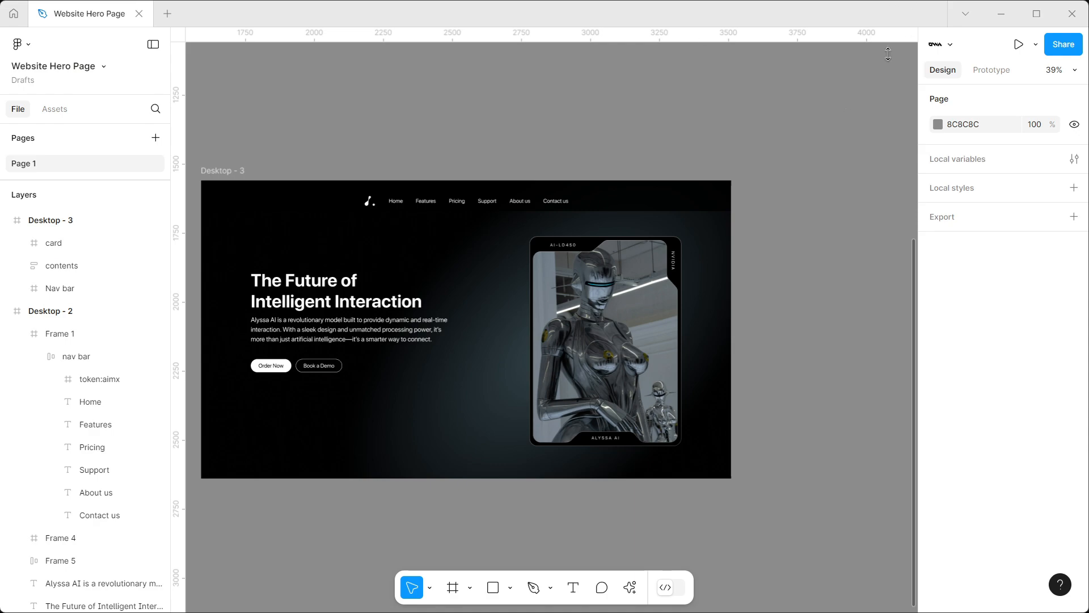
# Present the Desktop - 3 frame as a prototype, scaled with Fit width and height
pyautogui.click(226, 173)
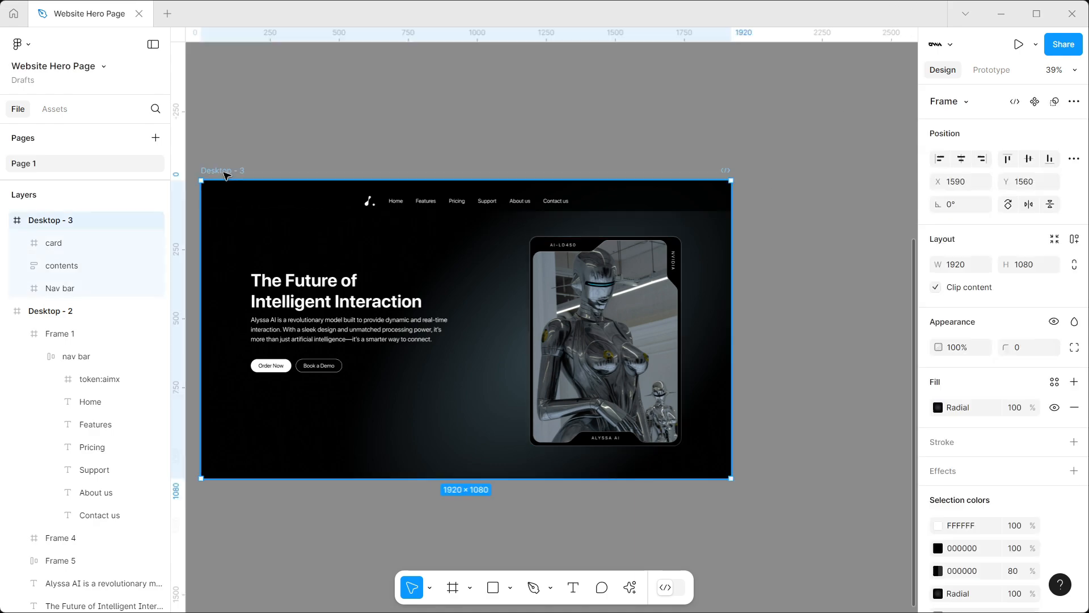
pyautogui.click(1019, 44)
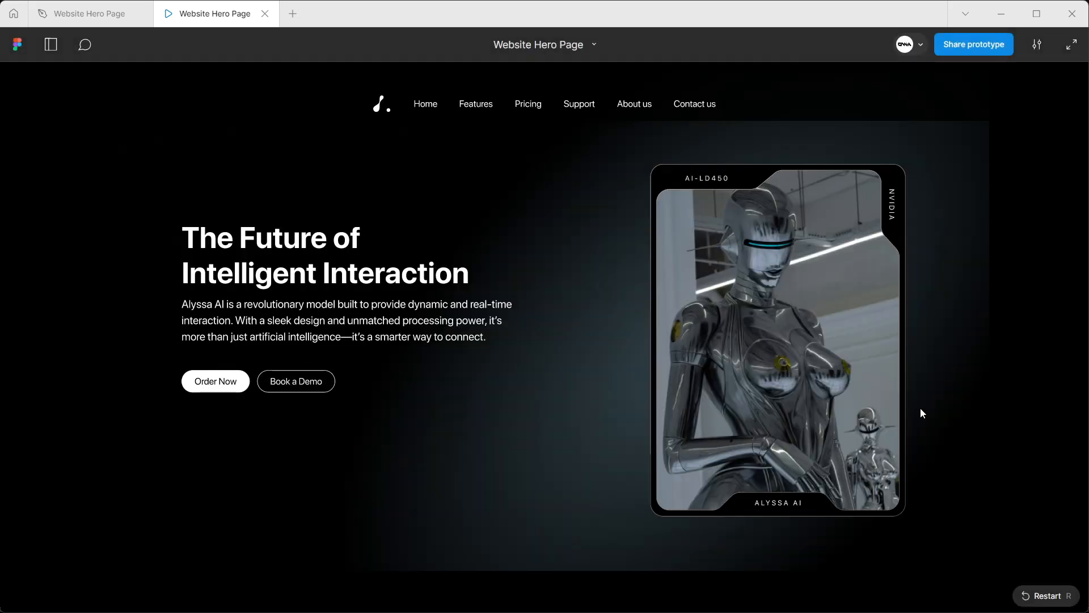
pyautogui.click(1035, 45)
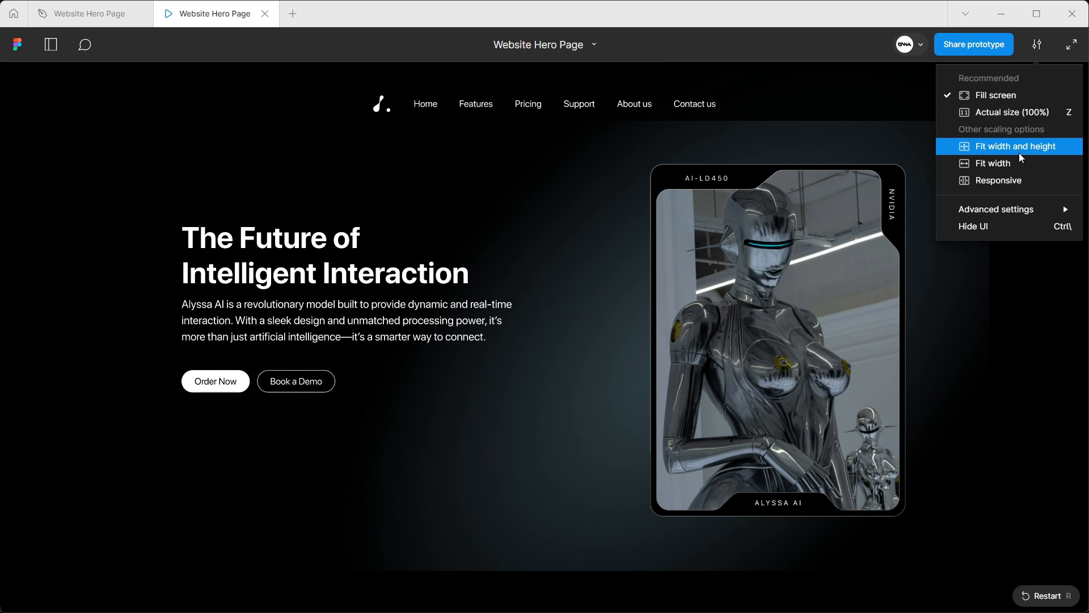
pyautogui.click(1019, 149)
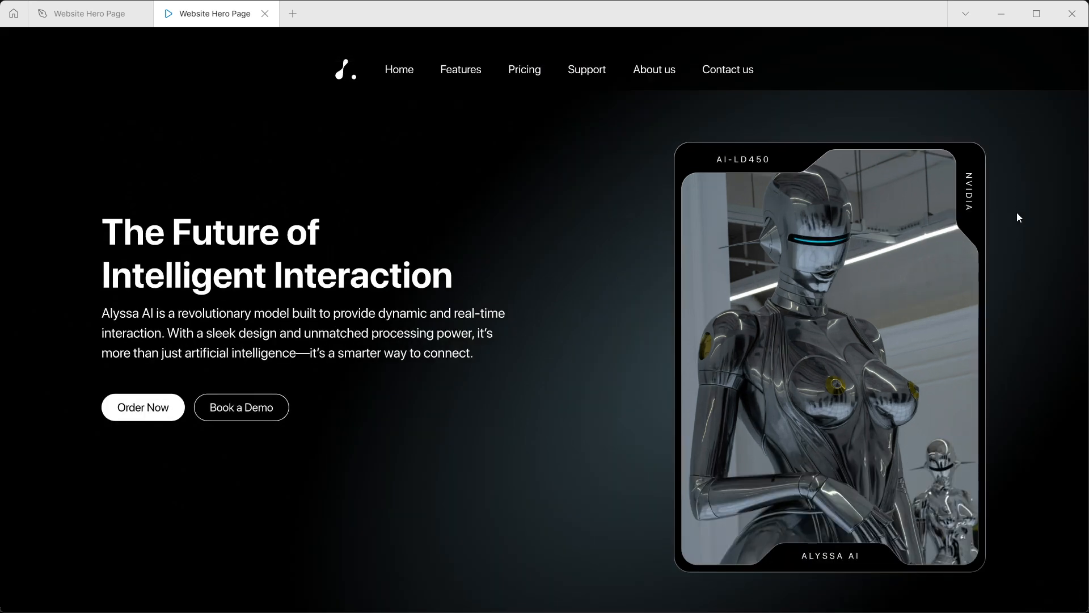